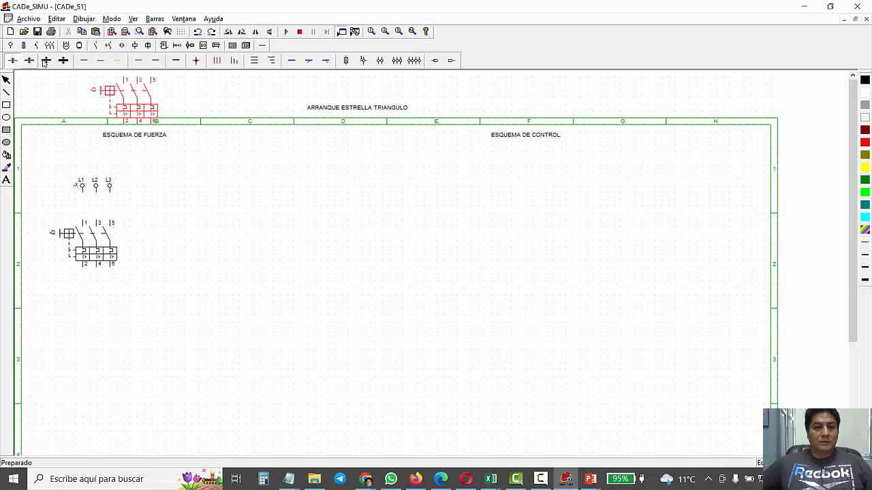
- Wire supply terminals L1, L2 and L3 to inputs 1, 3 and 5 of breaker -Q with phase cable
{"action": "left_click", "coordinate": [84, 61]}
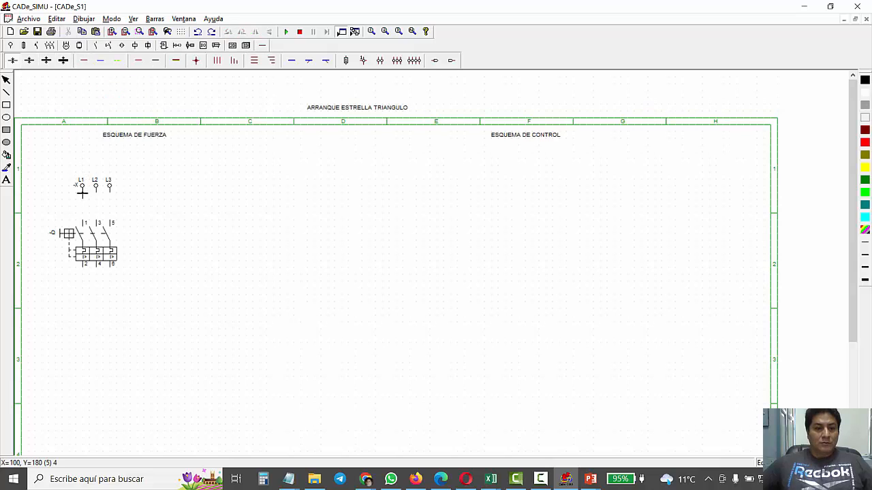
{"action": "mouse_move", "coordinate": [82, 192]}
{"action": "left_mouse_down"}
{"action": "mouse_move", "coordinate": [81, 222]}
{"action": "mouse_move", "coordinate": [93, 222]}
{"action": "left_mouse_up"}
{"action": "left_click_drag", "start_coordinate": [110, 192], "coordinate": [109, 216]}
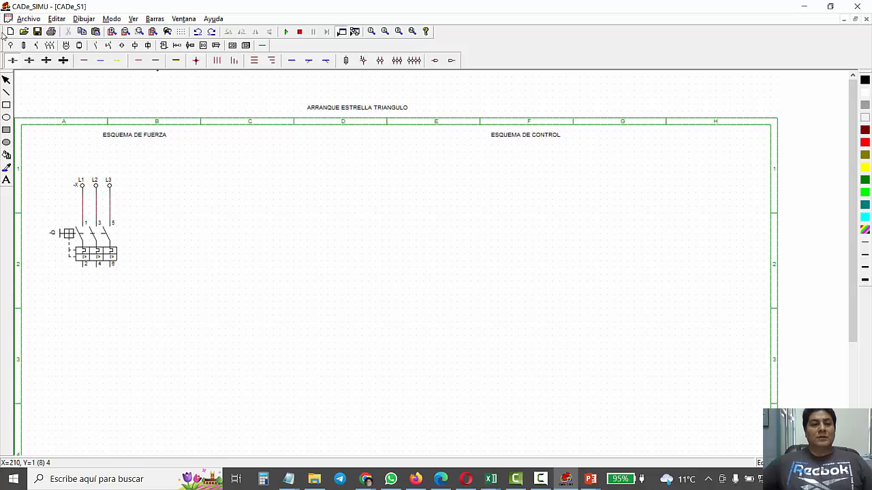
- Place three three-pole contactors (Contactor III) side by side in a row below breaker -Q, the first aligned with the breaker
{"action": "left_click", "coordinate": [49, 45]}
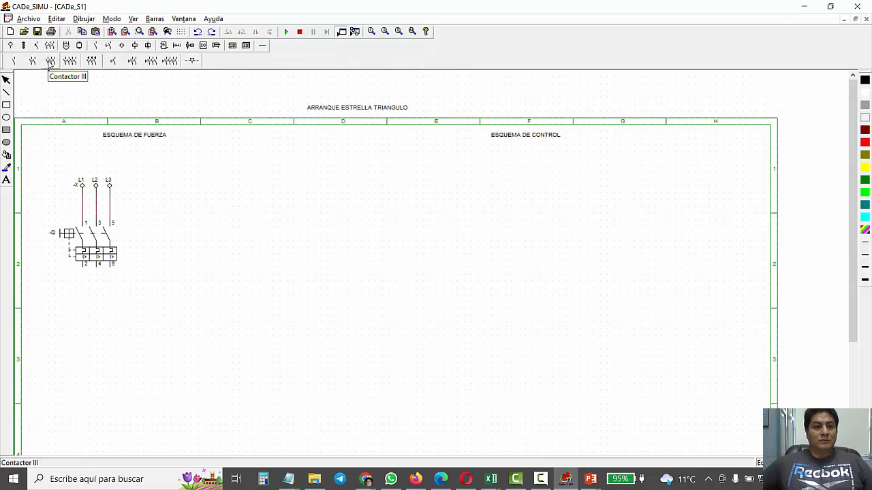
{"action": "left_click", "coordinate": [50, 63]}
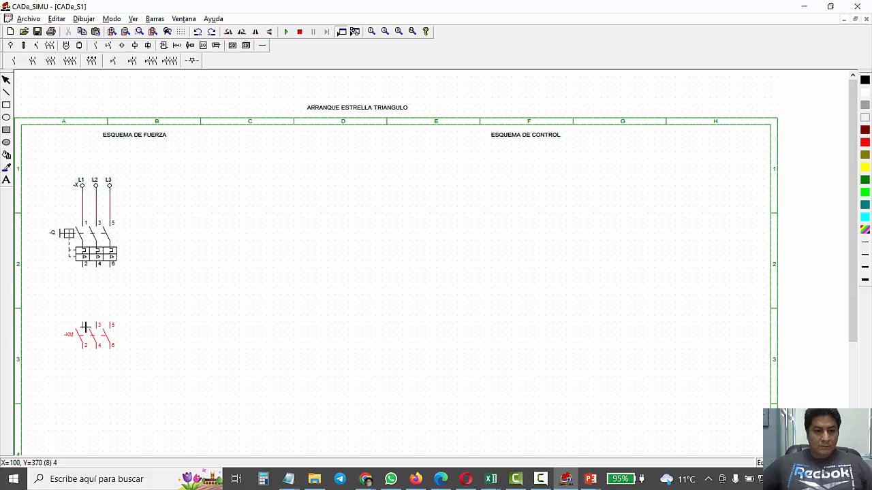
{"action": "left_click", "coordinate": [85, 328]}
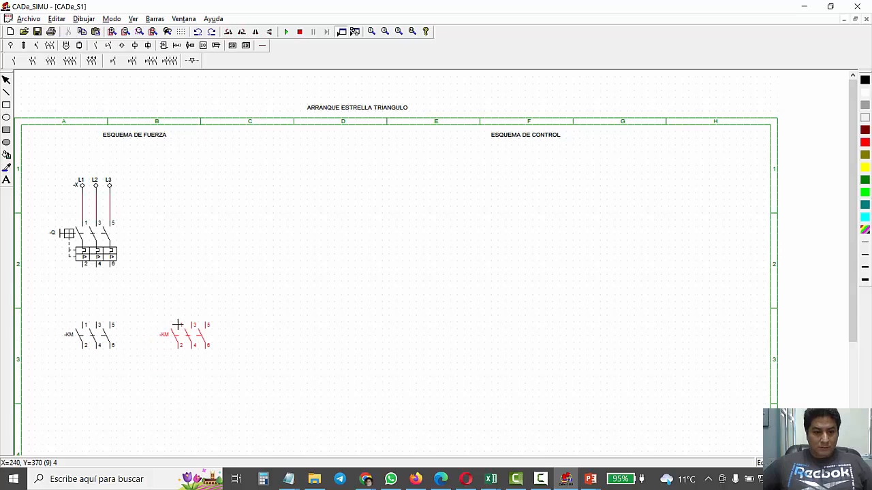
{"action": "left_click", "coordinate": [168, 327]}
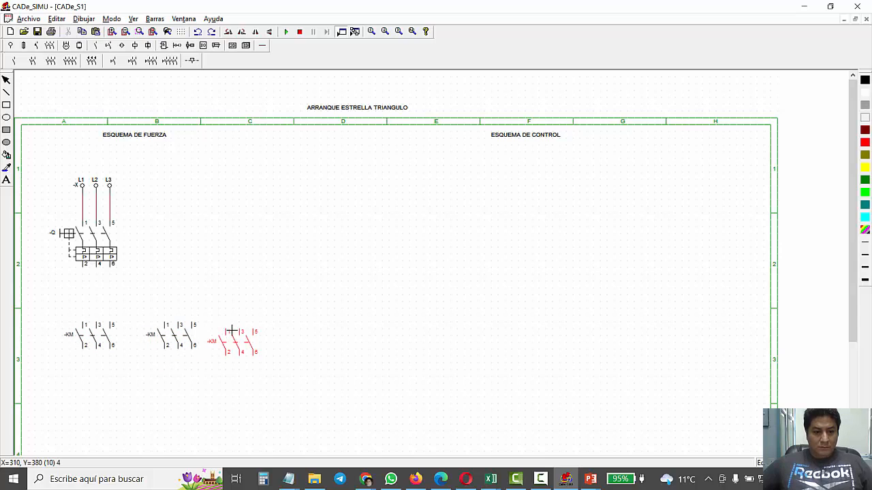
{"action": "left_click", "coordinate": [233, 327]}
{"action": "key", "text": "Escape"}
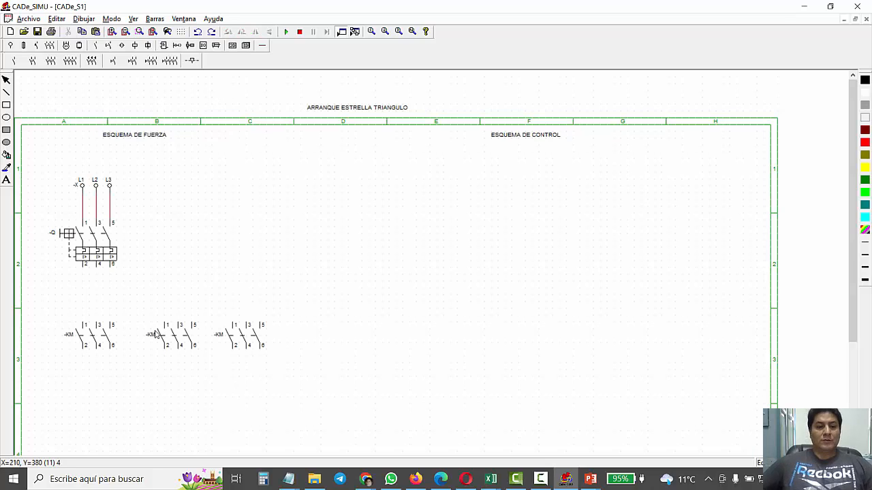
- Name the three contactors -KM1, -KM2 and -KM3 in order from the one under the breaker
{"action": "double_click", "coordinate": [67, 340]}
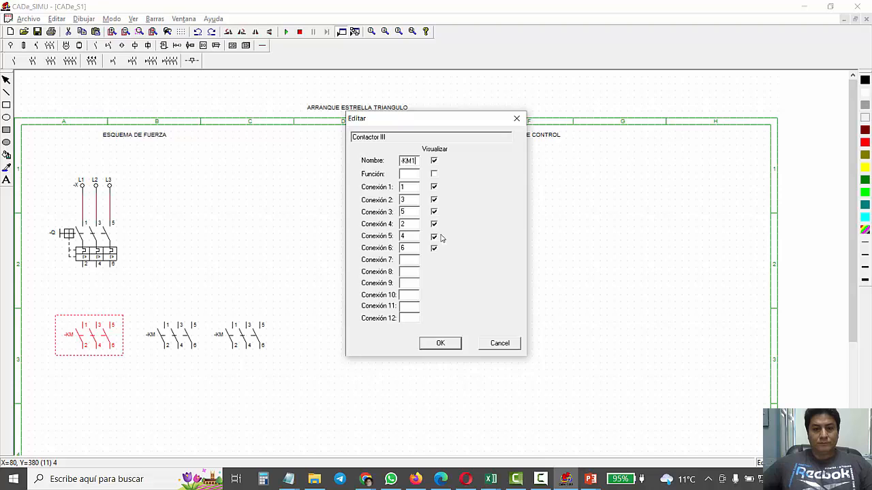
{"action": "left_click", "coordinate": [440, 343]}
{"action": "double_click", "coordinate": [156, 339]}
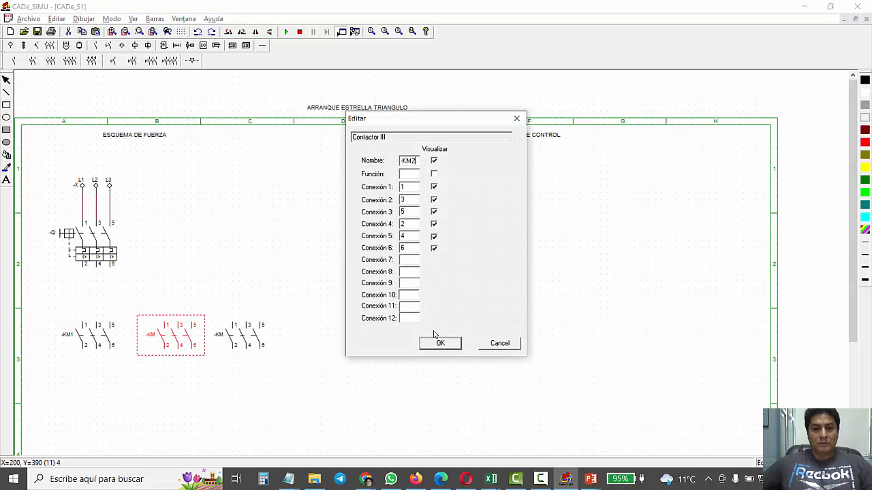
{"action": "left_click", "coordinate": [442, 345]}
{"action": "double_click", "coordinate": [259, 345]}
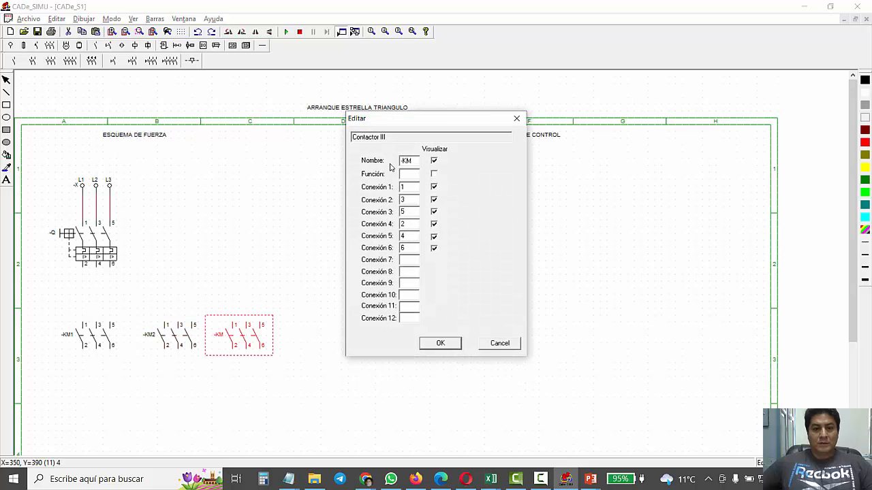
{"action": "left_click", "coordinate": [446, 345]}
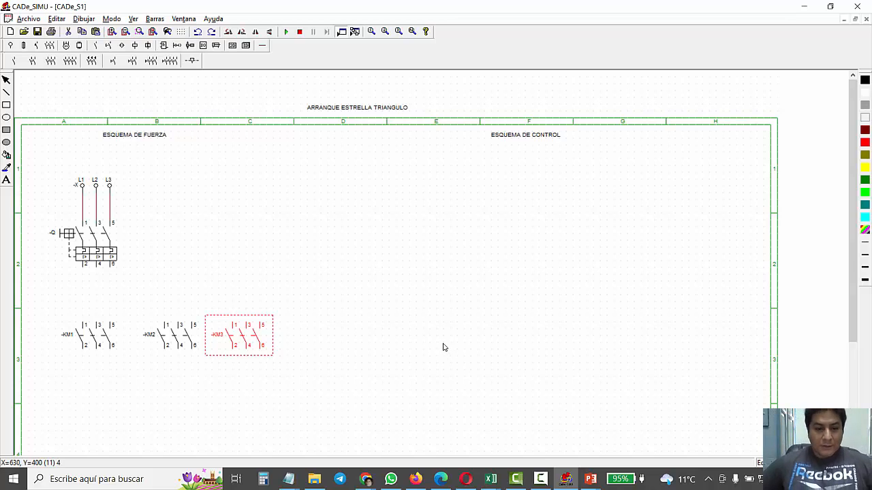
{"action": "left_click", "coordinate": [352, 277]}
- Place a three-pole thermal overload relay directly below contactor -KM1, aligned with its poles
{"action": "scroll", "coordinate": [200, 271], "scroll_direction": "down", "scroll_amount": 2}
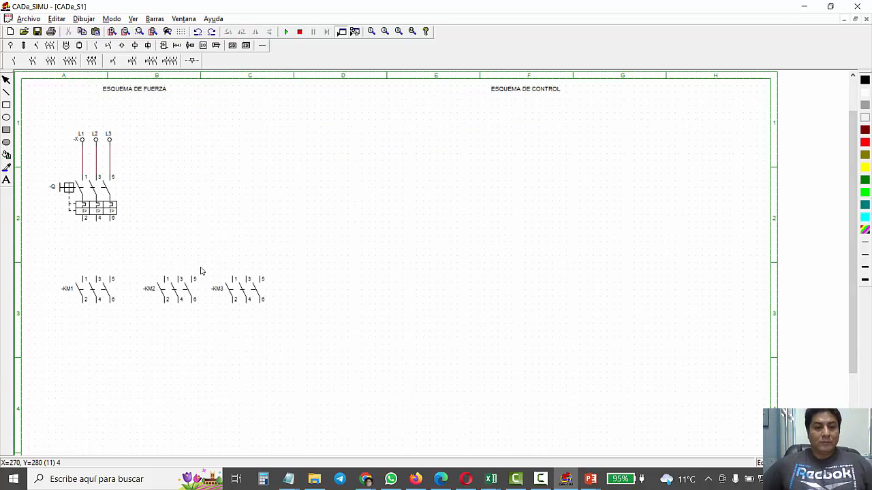
{"action": "scroll", "coordinate": [201, 271], "scroll_direction": "down", "scroll_amount": 2}
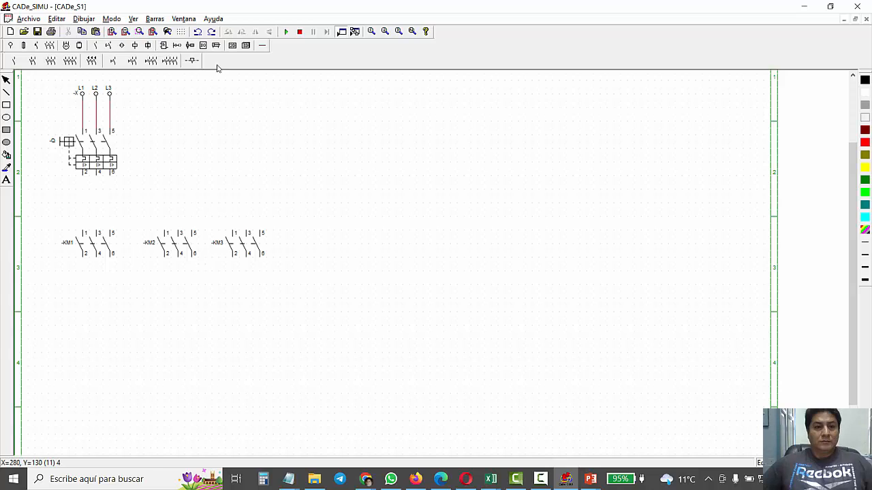
{"action": "left_click", "coordinate": [48, 45]}
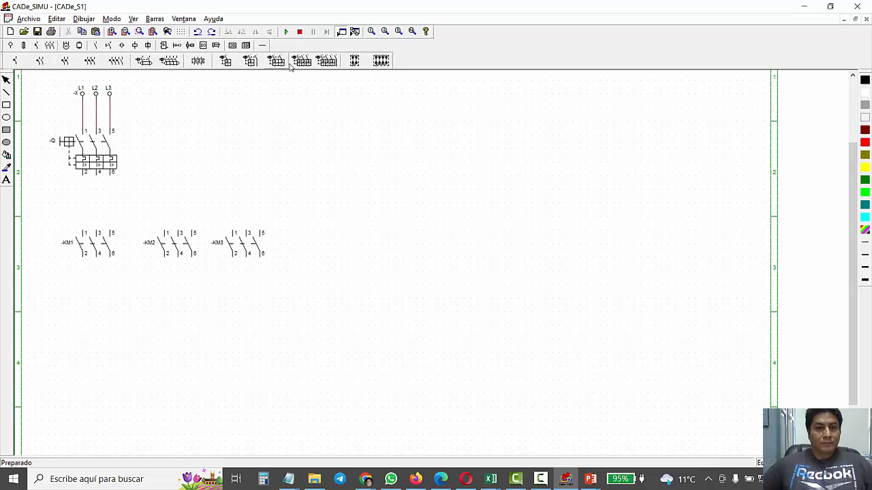
{"action": "left_click", "coordinate": [198, 61]}
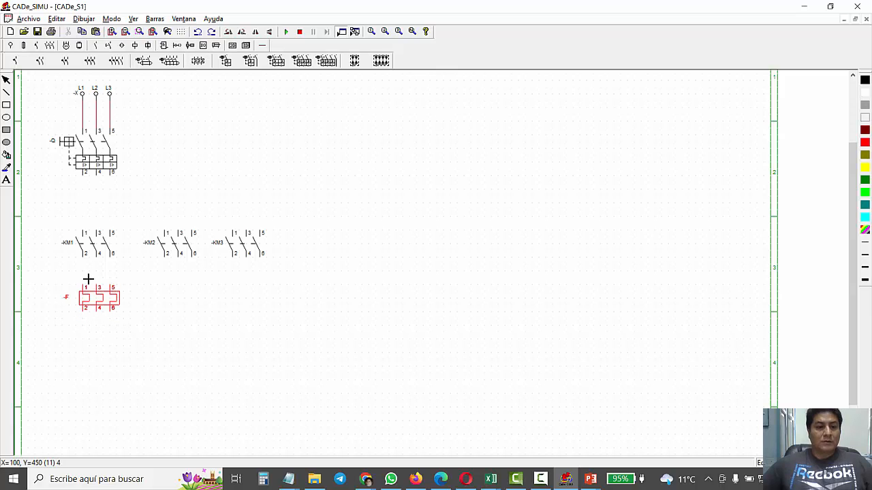
{"action": "left_click", "coordinate": [88, 279]}
{"action": "right_click", "coordinate": [96, 247]}
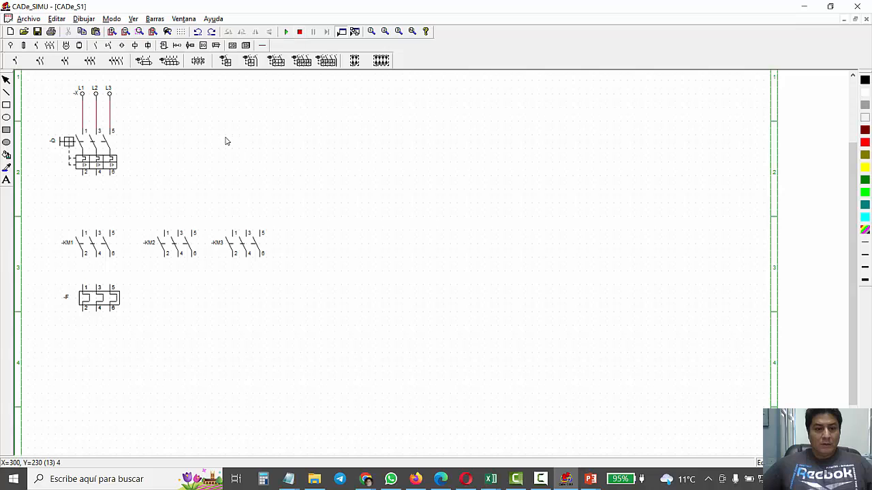
- Place a six-terminal three-phase motor below thermal relay -F, consulting the star-delta connection slide for the motor terminals
{"action": "scroll", "coordinate": [225, 141], "scroll_direction": "down", "scroll_amount": 1}
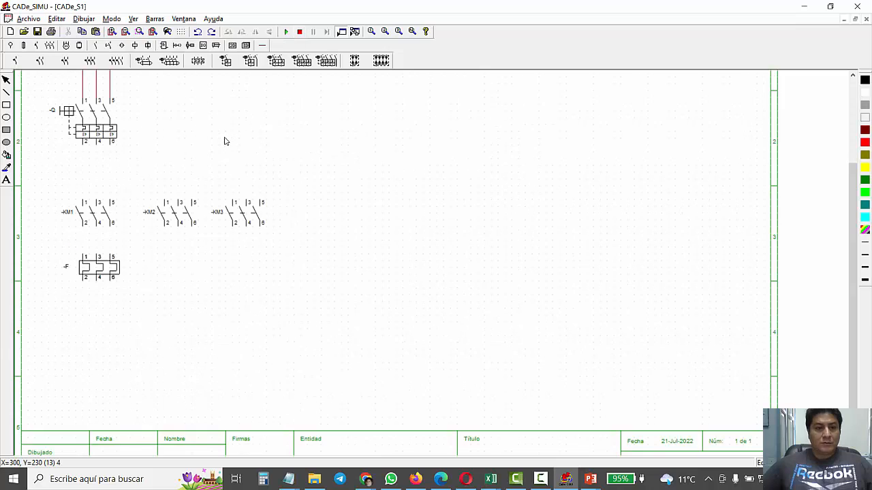
{"action": "left_click", "coordinate": [66, 45]}
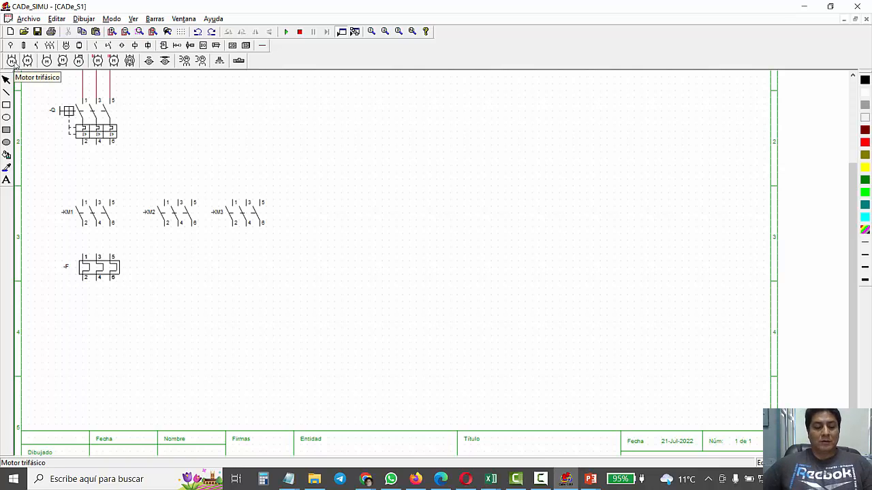
{"action": "key", "text": "alt+Tab"}
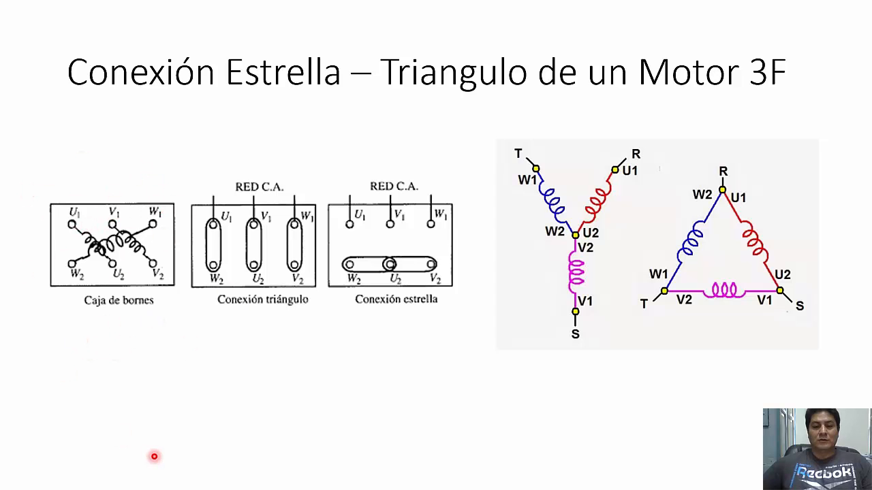
{"action": "key", "text": "alt+Tab"}
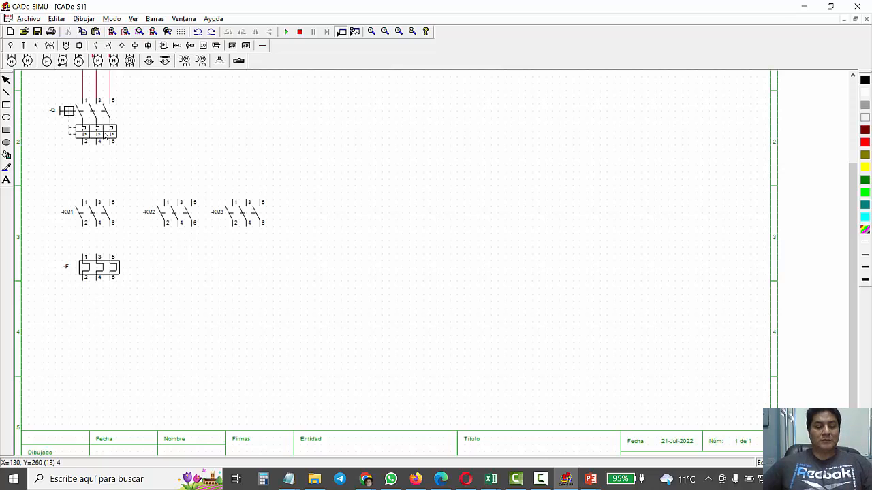
{"action": "key", "text": "alt+Tab"}
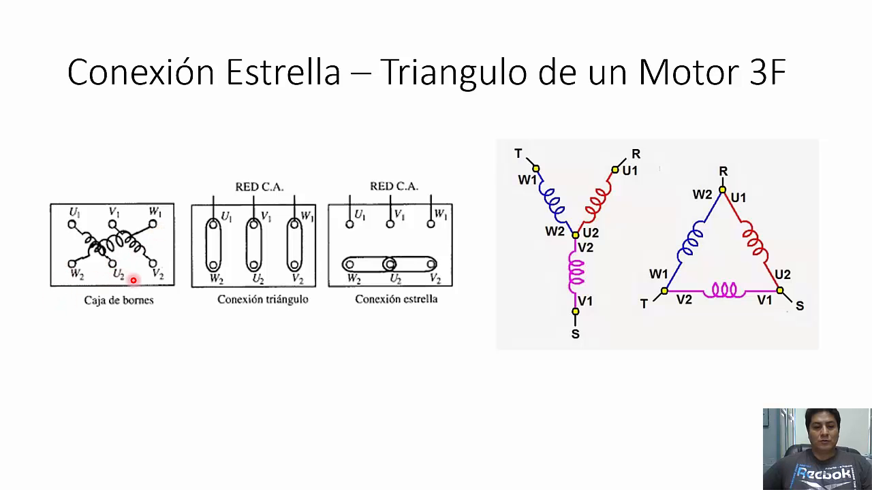
{"action": "key", "text": "alt+Tab"}
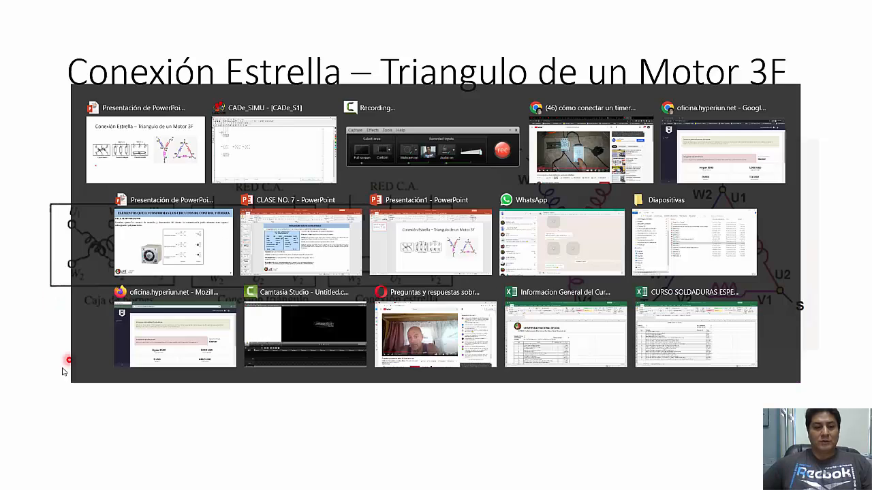
{"action": "left_click", "coordinate": [27, 60]}
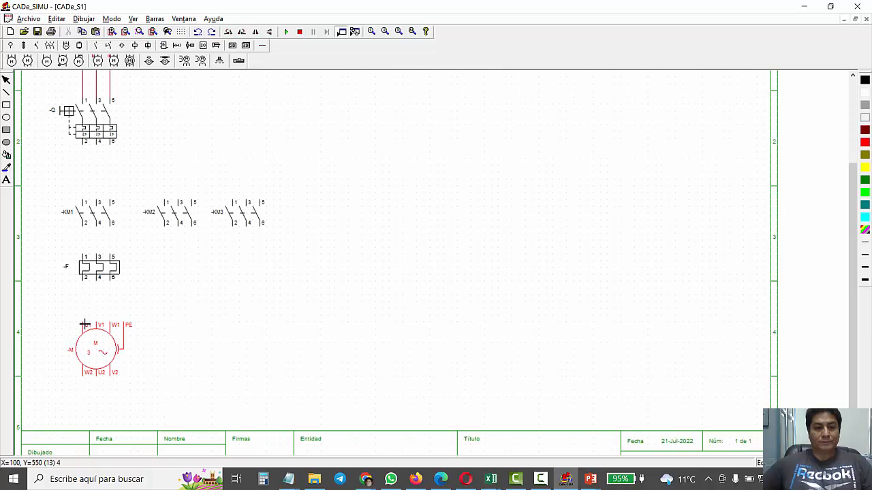
{"action": "left_click", "coordinate": [84, 324]}
{"action": "left_click", "coordinate": [84, 324]}
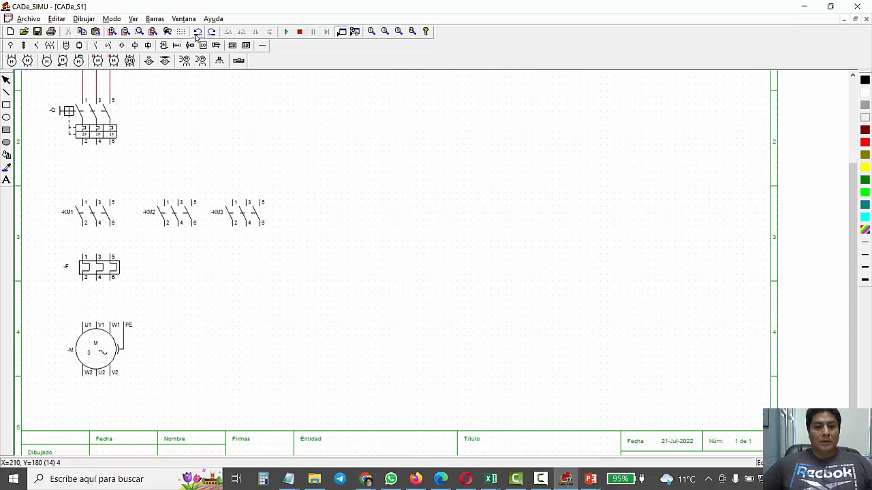
- Wire outputs 2, 4 and 6 of thermal relay -F to motor terminals U1, V1 and W1 with phase cable
{"action": "left_click", "coordinate": [262, 45]}
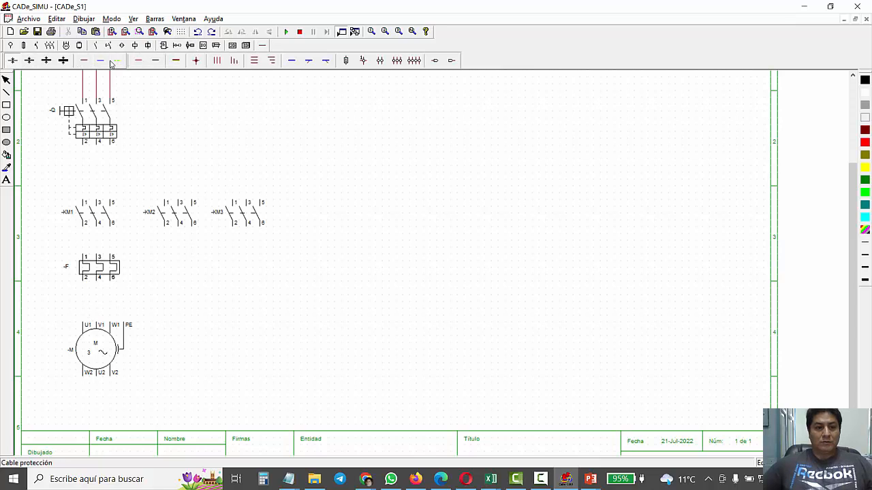
{"action": "left_click", "coordinate": [84, 60]}
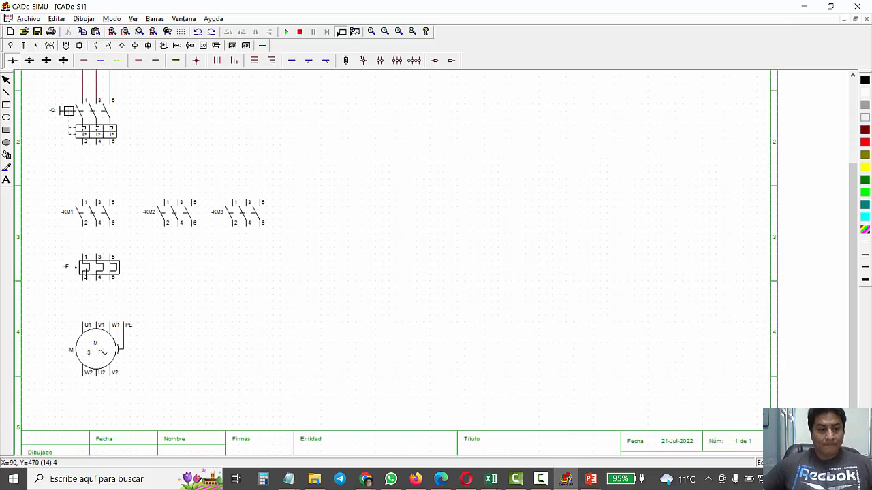
{"action": "left_click_drag", "start_coordinate": [82, 306], "coordinate": [81, 320]}
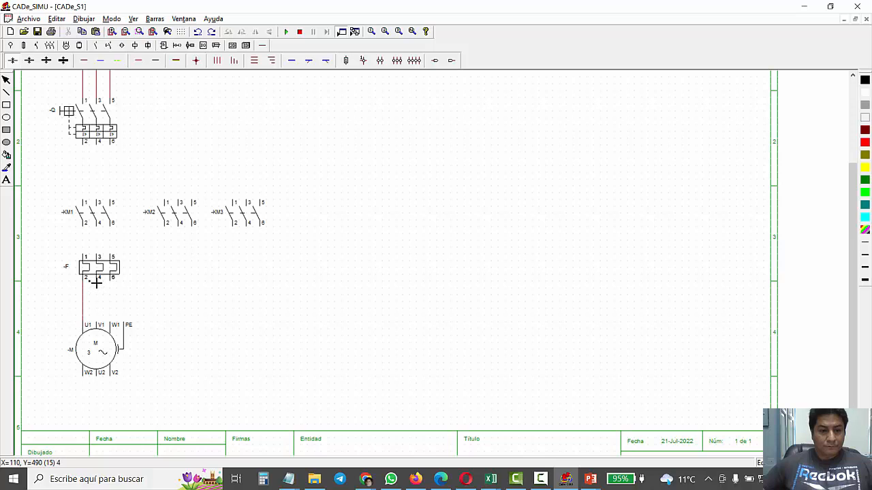
{"action": "left_click_drag", "start_coordinate": [99, 282], "coordinate": [97, 317]}
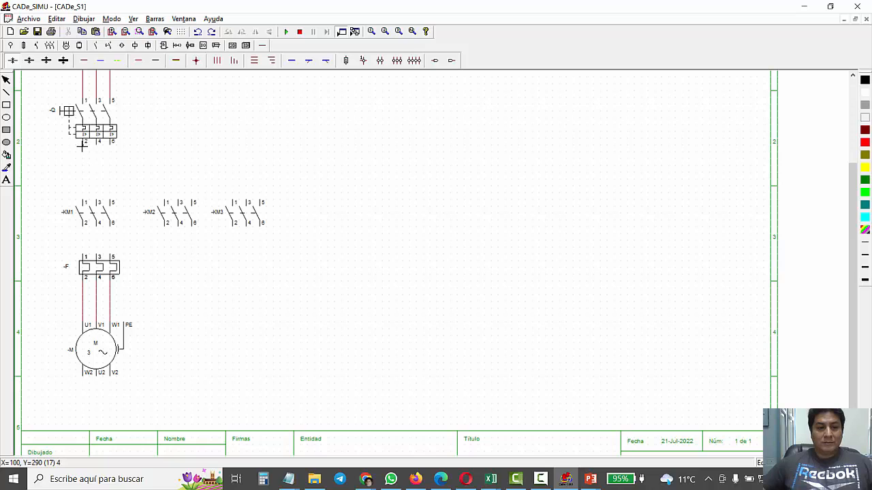
- Wire the three poles of breaker -Q down to contactor -KM1, and from -KM1 to thermal relay -F
{"action": "left_click_drag", "start_coordinate": [83, 145], "coordinate": [82, 202]}
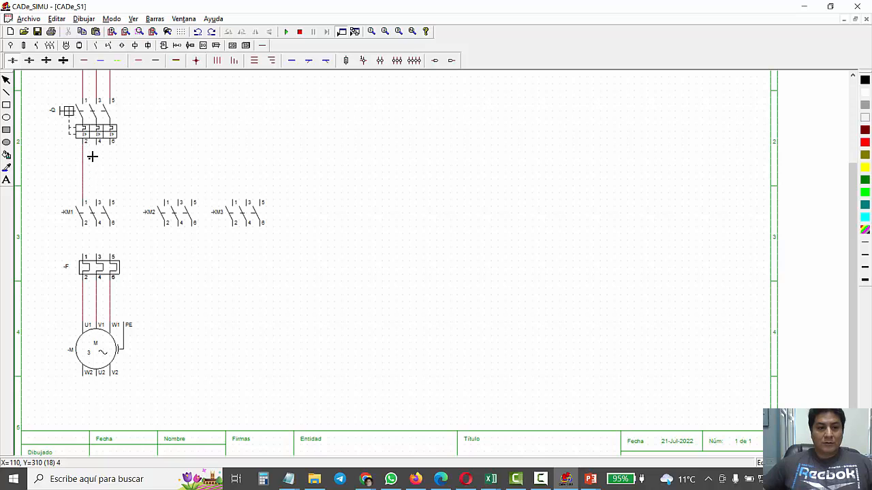
{"action": "left_click_drag", "start_coordinate": [96, 148], "coordinate": [94, 199]}
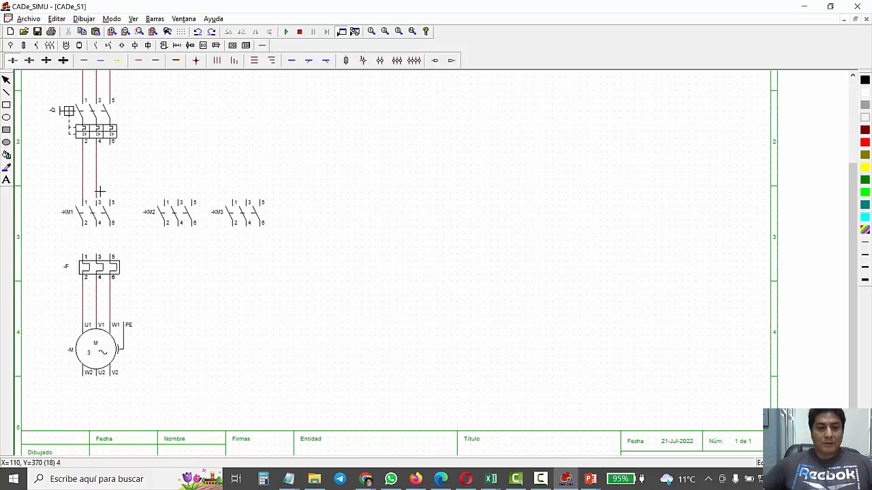
{"action": "left_click_drag", "start_coordinate": [111, 150], "coordinate": [110, 196]}
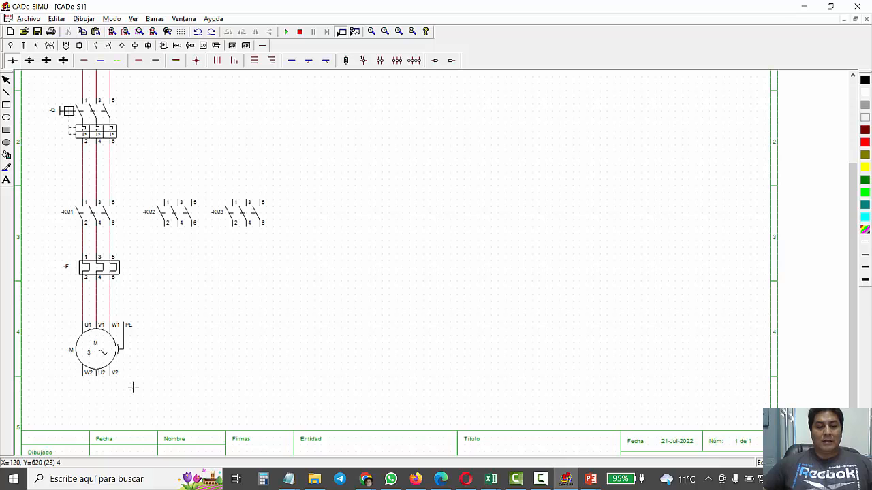
- Switch to the presentation and examine how the motor's U, V and W terminals are joined in star and in delta
{"action": "key", "text": "alt+Tab"}
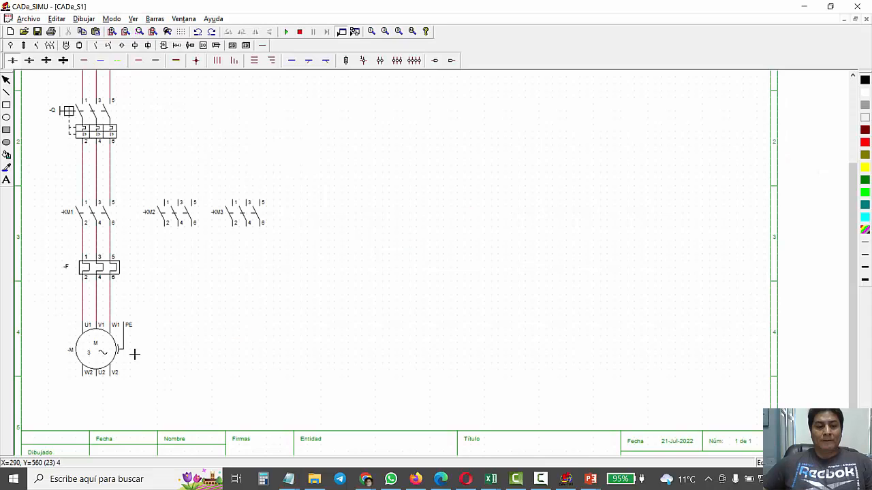
{"action": "key", "text": "alt+Tab"}
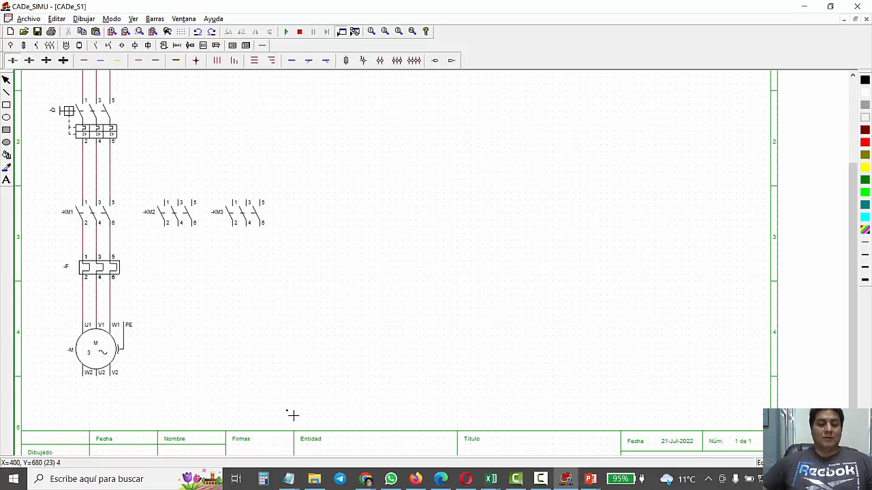
{"action": "key", "text": "alt+Tab"}
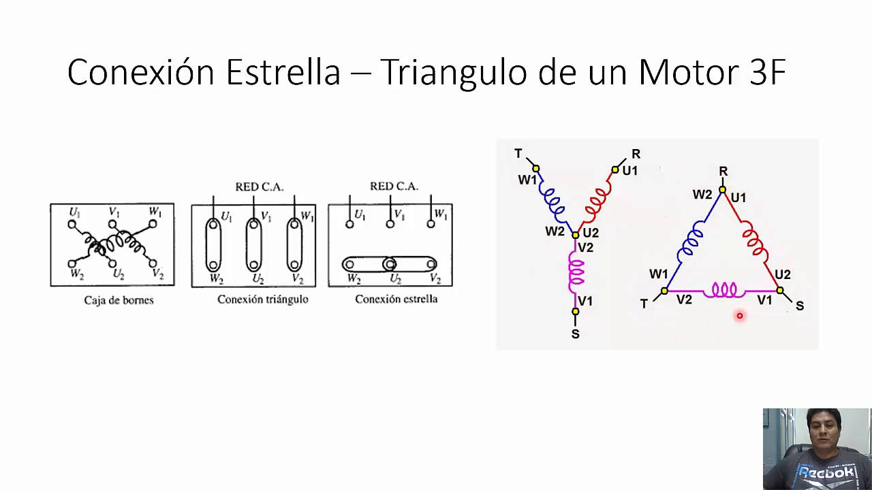
{"action": "key", "text": "alt+Tab"}
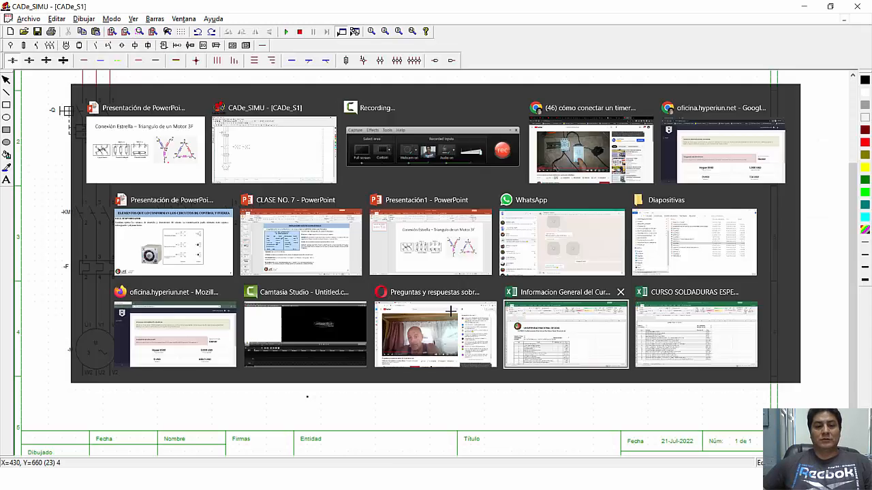
- Consult the delta connection slide, branch the first phase below breaker -Q to input 1 of contactor -KM2, and run output 2 down past the motor
{"action": "key", "text": "alt+Tab"}
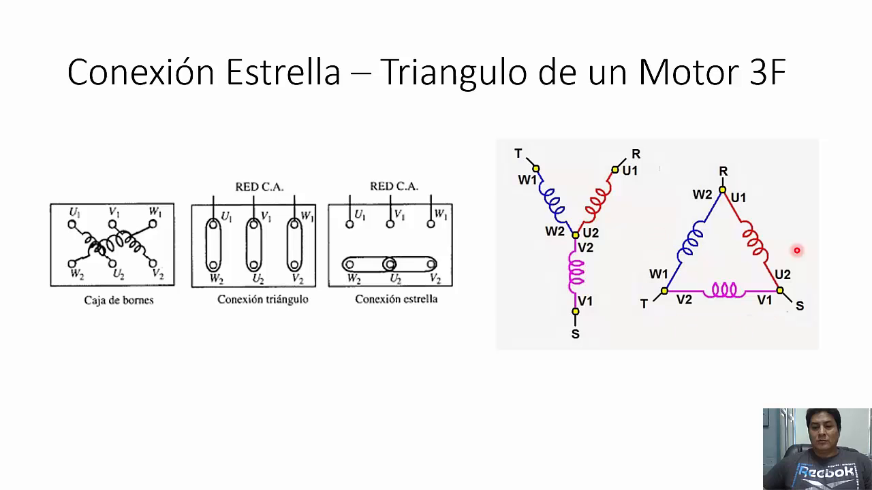
{"action": "key", "text": "alt+Tab"}
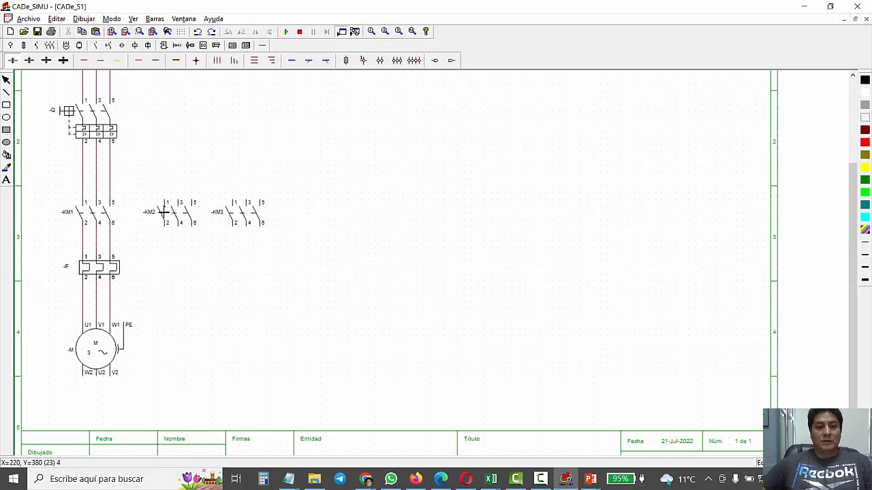
{"action": "key", "text": "alt+Tab"}
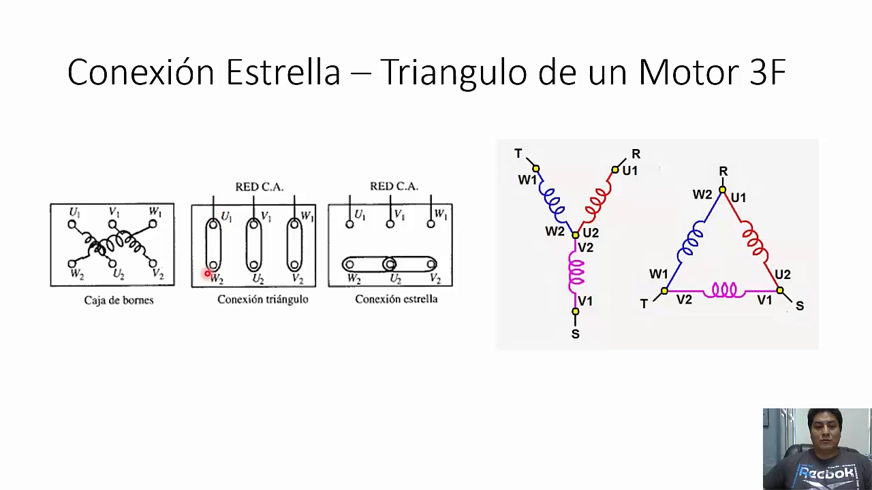
{"action": "key", "text": "alt+Tab"}
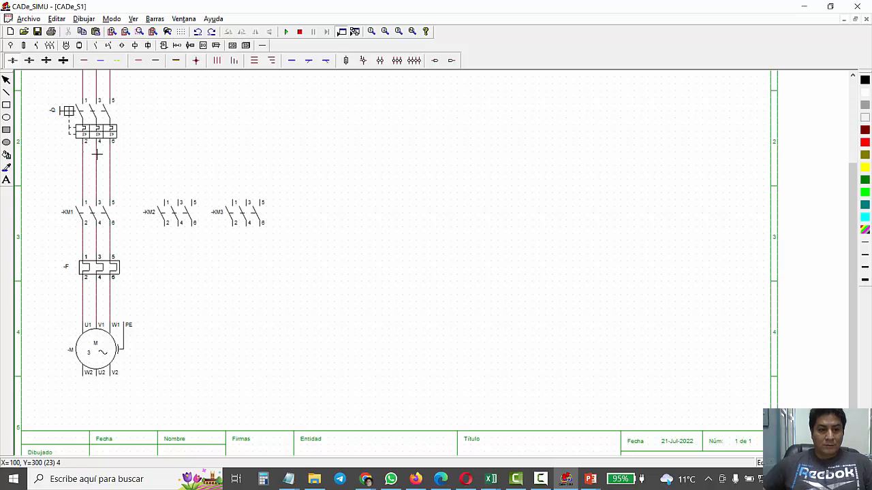
{"action": "left_click_drag", "start_coordinate": [83, 151], "coordinate": [158, 157]}
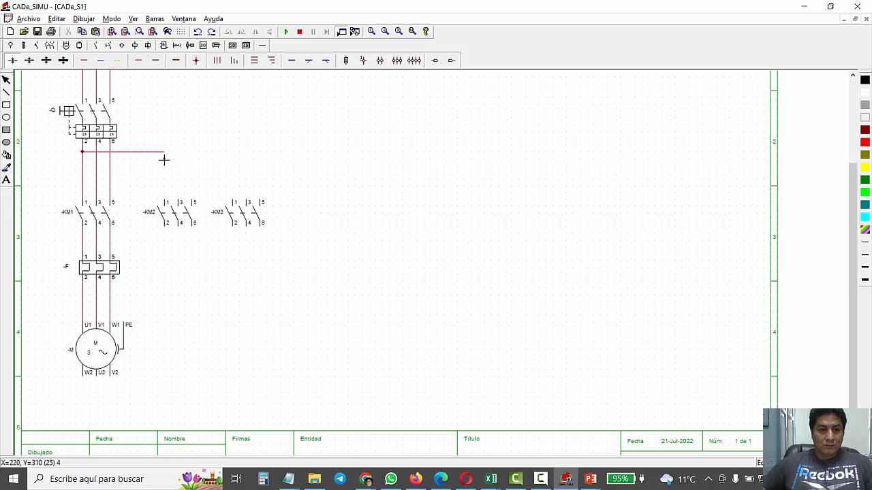
{"action": "left_click_drag", "start_coordinate": [166, 152], "coordinate": [164, 202]}
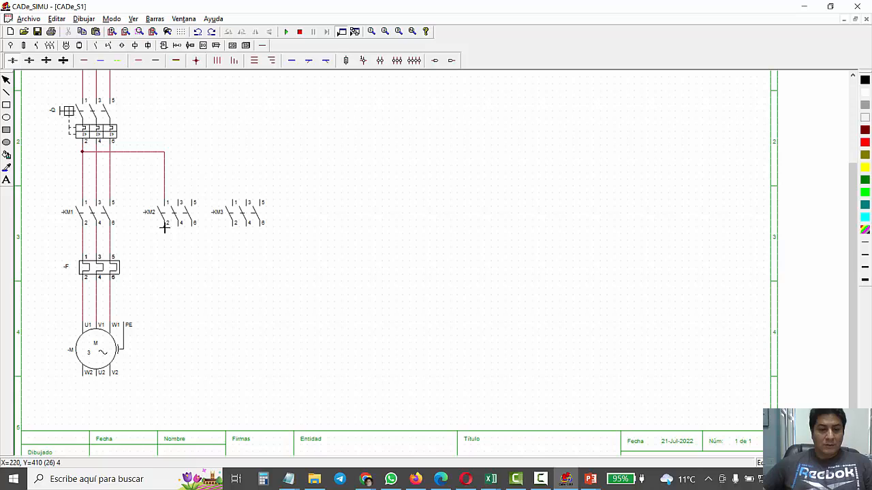
{"action": "left_click_drag", "start_coordinate": [164, 238], "coordinate": [155, 385]}
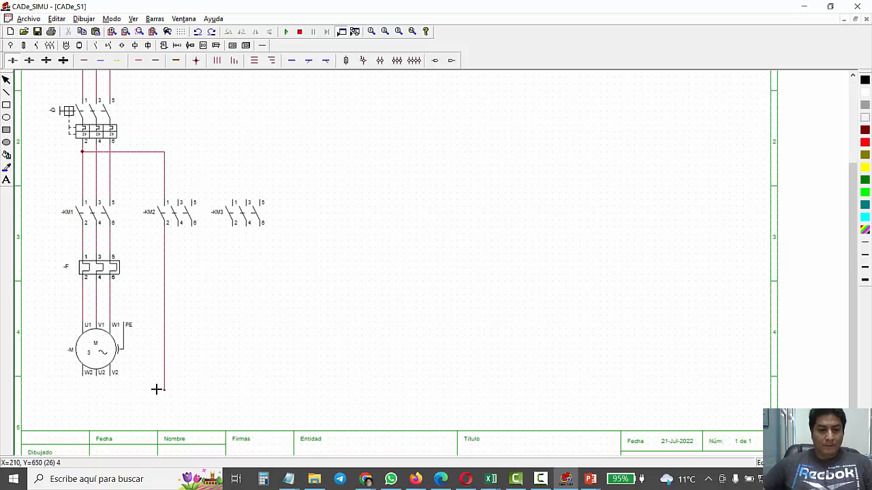
- Check the delta terminal diagram on the slide and connect motor terminal W2 to the cable from -KM2 output 2
{"action": "key", "text": "alt+Tab"}
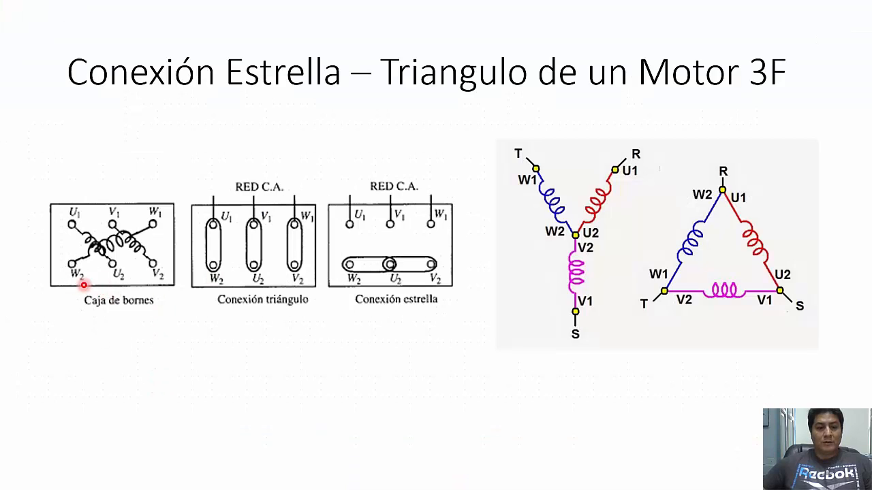
{"action": "key", "text": "alt+Tab"}
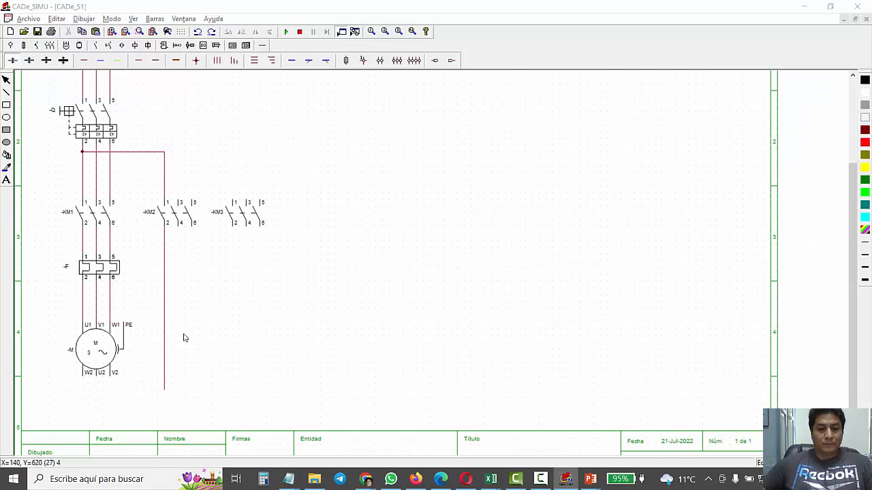
{"action": "key", "text": "alt+Tab"}
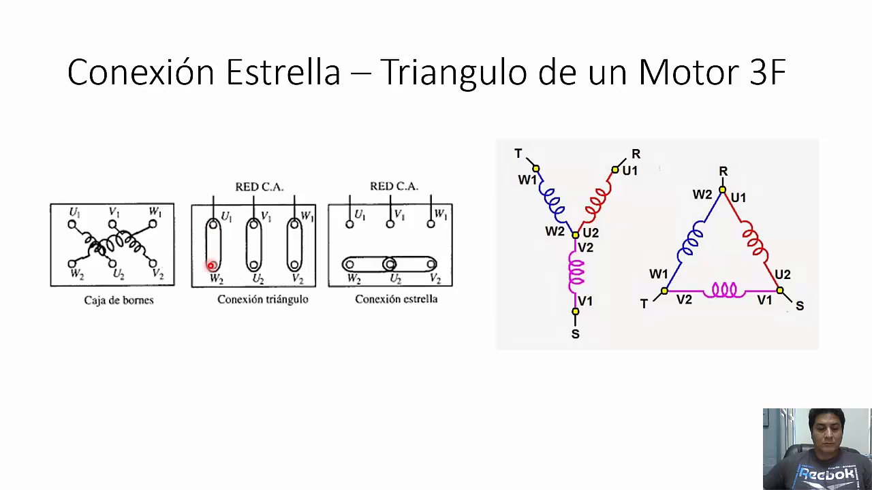
{"action": "key", "text": "alt+Tab"}
{"action": "key", "text": "alt+Tab"}
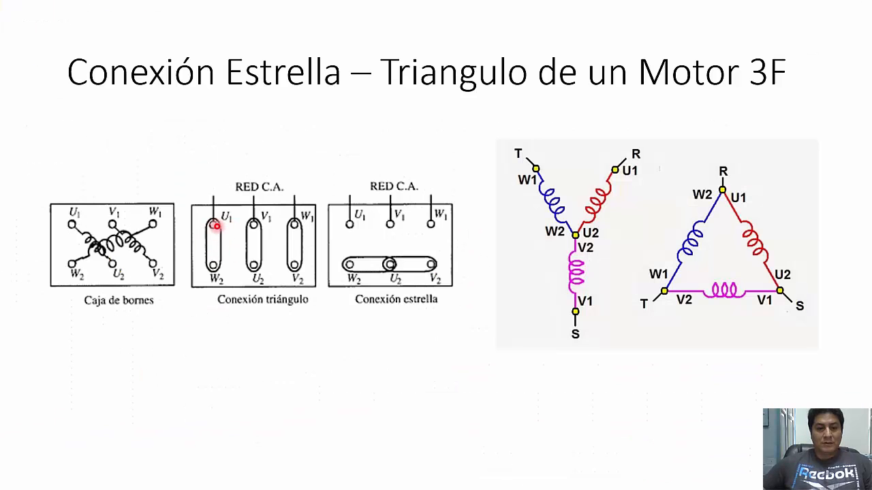
{"action": "key", "text": "alt+Tab"}
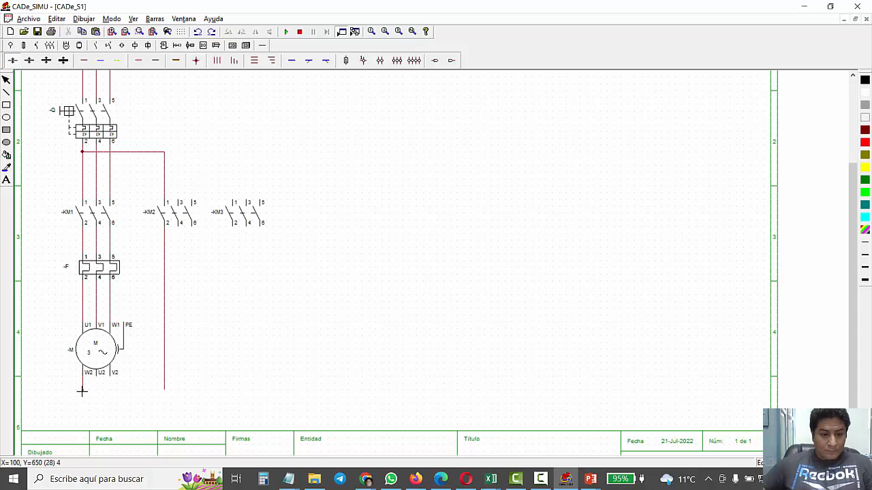
{"action": "left_click_drag", "start_coordinate": [82, 391], "coordinate": [151, 391]}
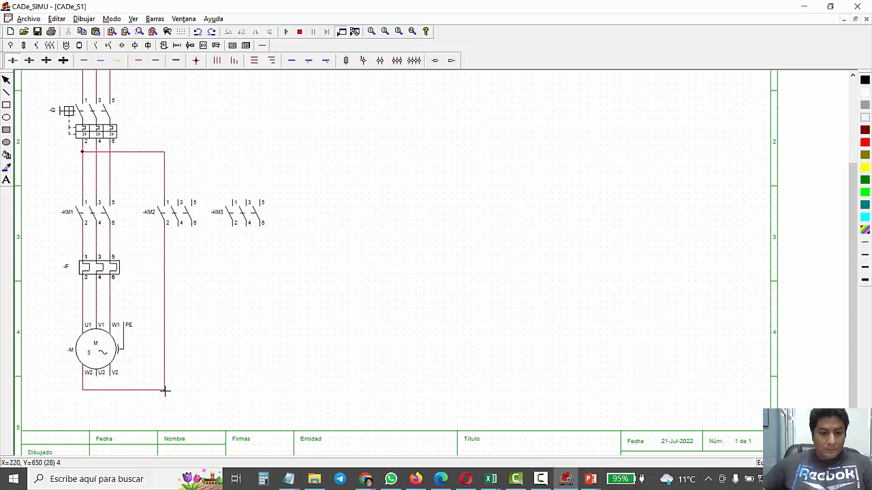
- Following the delta diagram, branch the second phase below -Q to -KM2 input 3 and wire output 4 to motor terminal U2
{"action": "key", "text": "alt+Tab"}
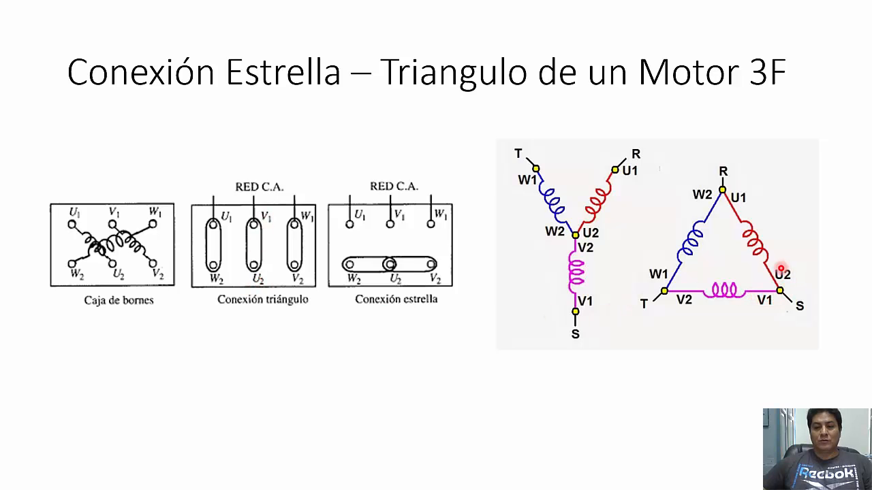
{"action": "key", "text": "alt+Tab"}
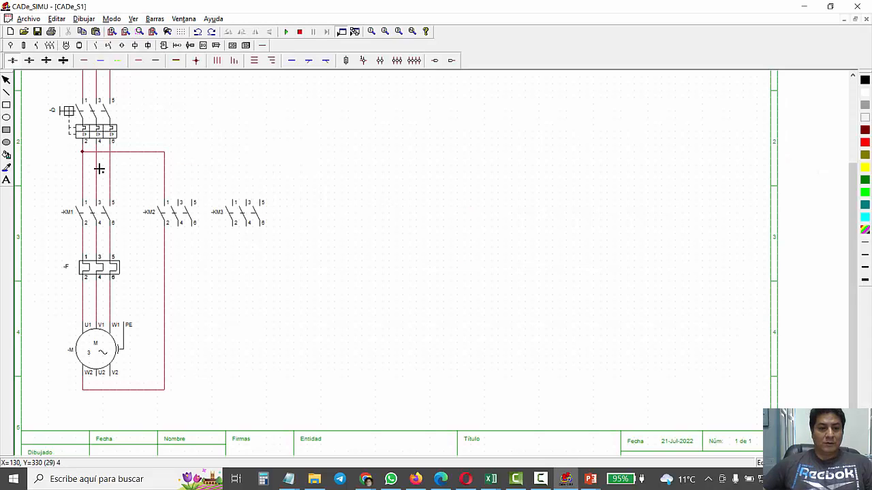
{"action": "left_click_drag", "start_coordinate": [96, 159], "coordinate": [180, 157]}
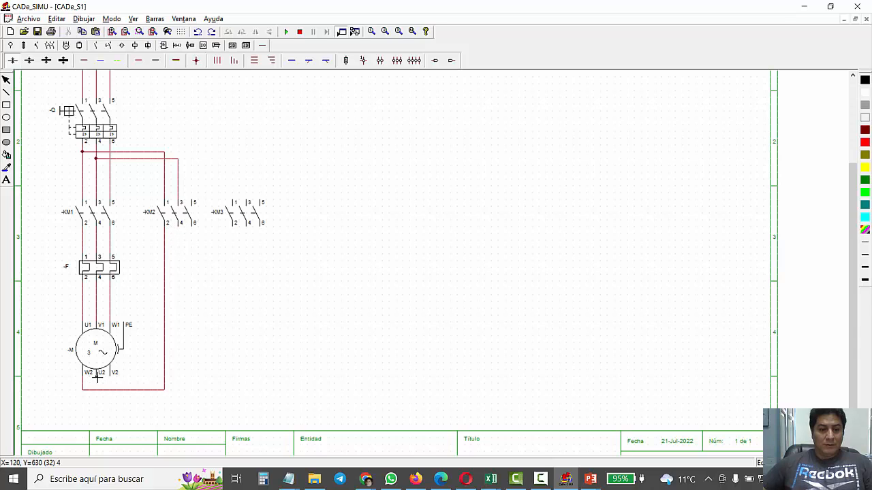
{"action": "key", "text": "alt+Tab"}
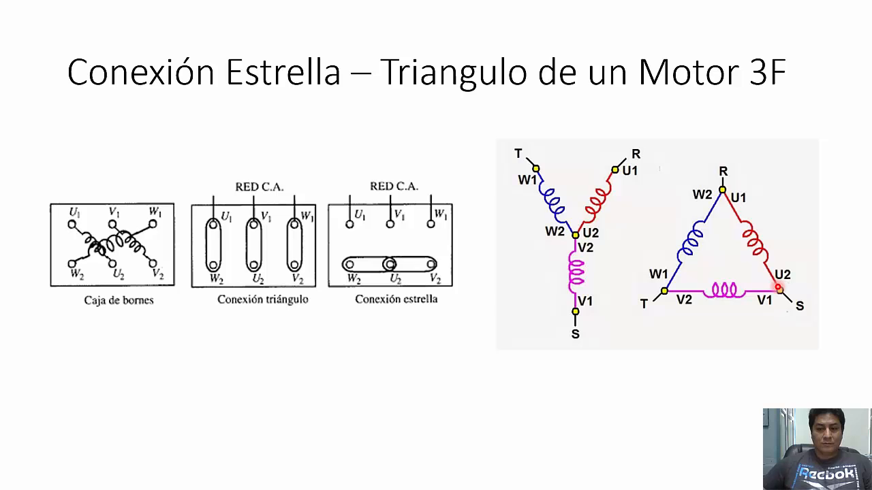
{"action": "key", "text": "alt+Tab"}
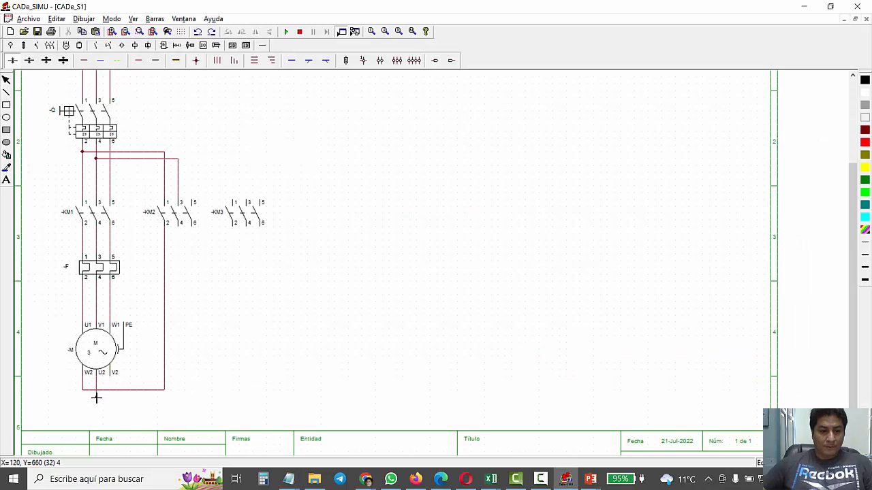
{"action": "left_click_drag", "start_coordinate": [105, 398], "coordinate": [178, 396]}
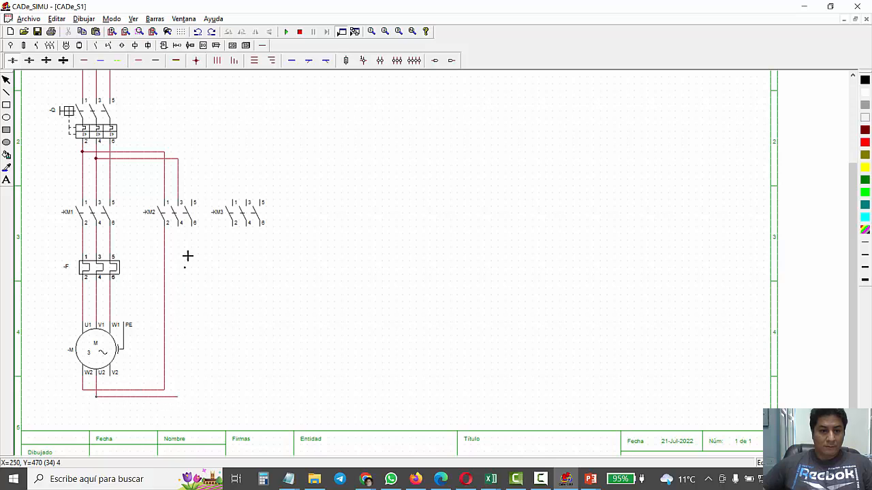
{"action": "left_click_drag", "start_coordinate": [177, 237], "coordinate": [174, 390]}
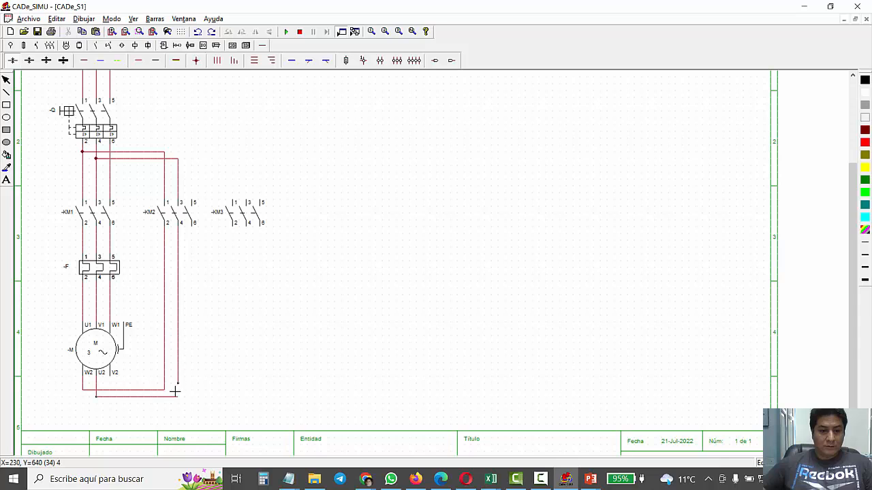
- Following the delta diagram, branch the third phase below -Q to -KM2 input 5 and wire output 6 to motor terminal V2
{"action": "key", "text": "alt+Tab"}
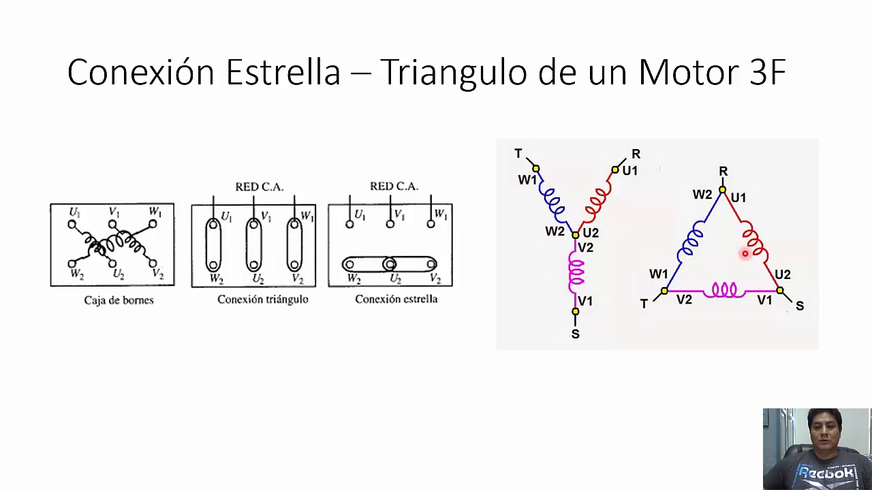
{"action": "key", "text": "alt+Tab"}
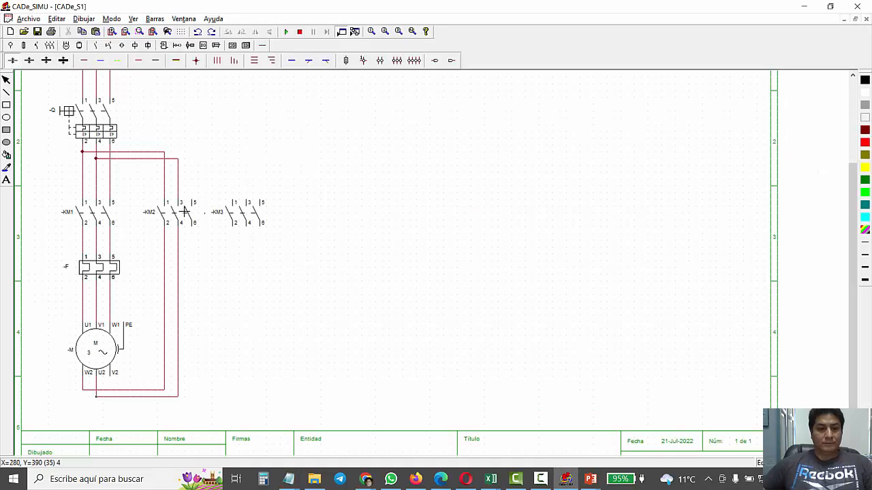
{"action": "left_click", "coordinate": [109, 165]}
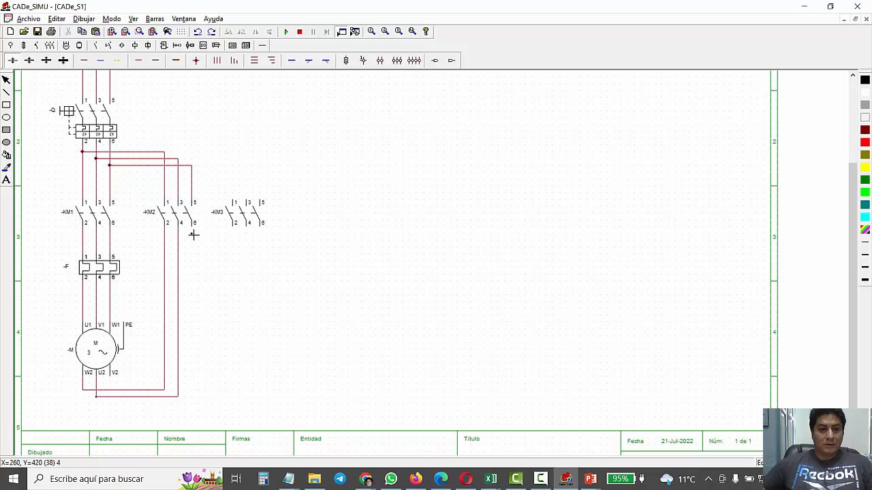
{"action": "left_click", "coordinate": [186, 404]}
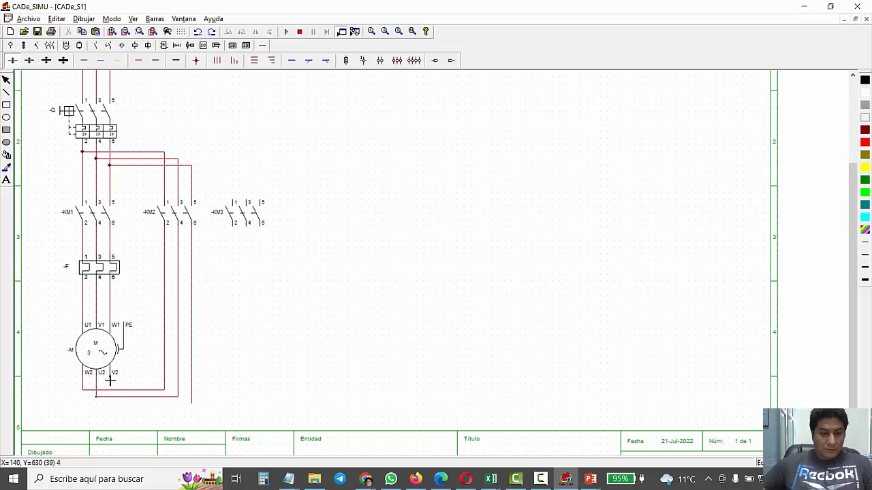
{"action": "left_click_drag", "start_coordinate": [107, 405], "coordinate": [192, 403]}
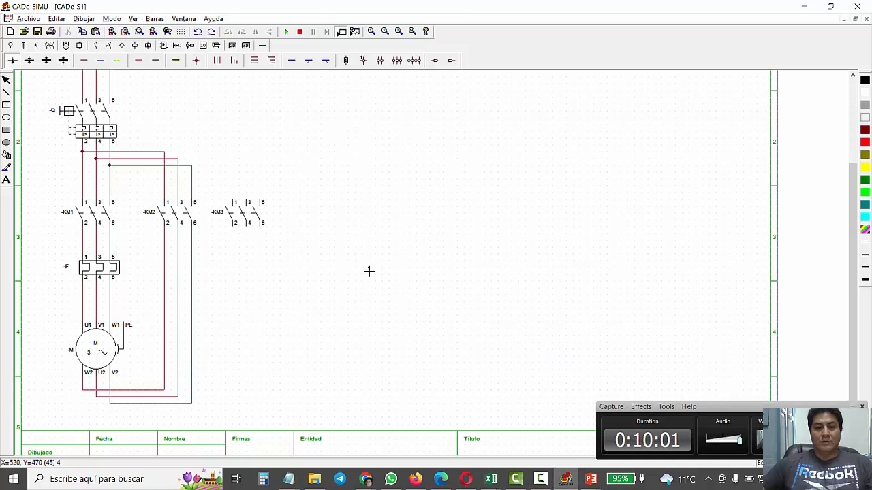
- Consult the star connection on the slide and bridge inputs 1, 3 and 5 of contactor -KM3 with phase cable
{"action": "key", "text": "alt+Tab"}
{"action": "left_click", "coordinate": [682, 366]}
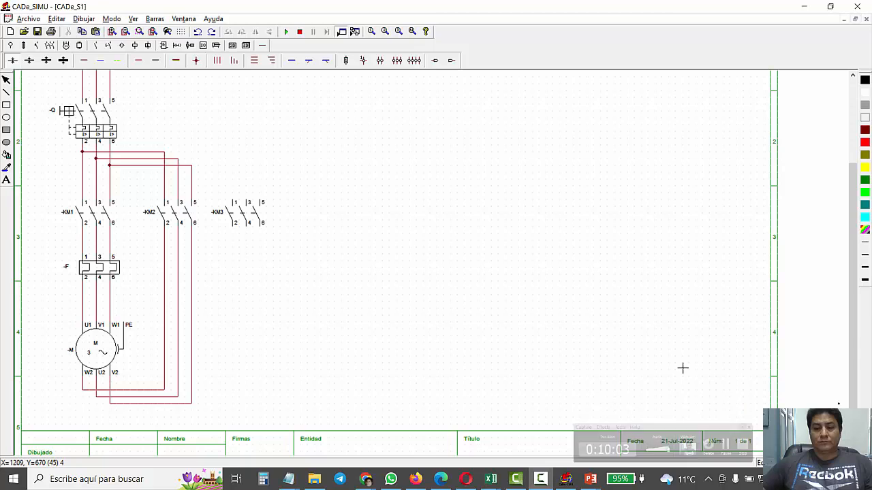
{"action": "key", "text": "alt+Tab"}
{"action": "key", "text": "alt+Tab"}
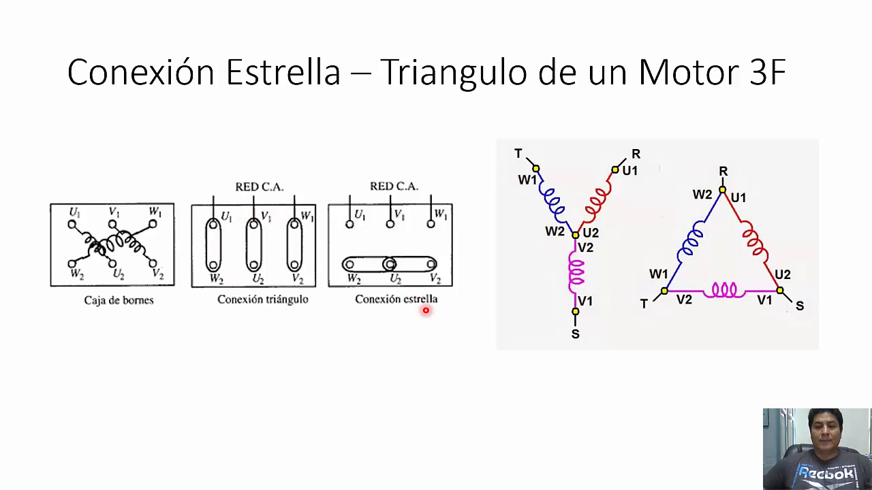
{"action": "key", "text": "alt+Tab"}
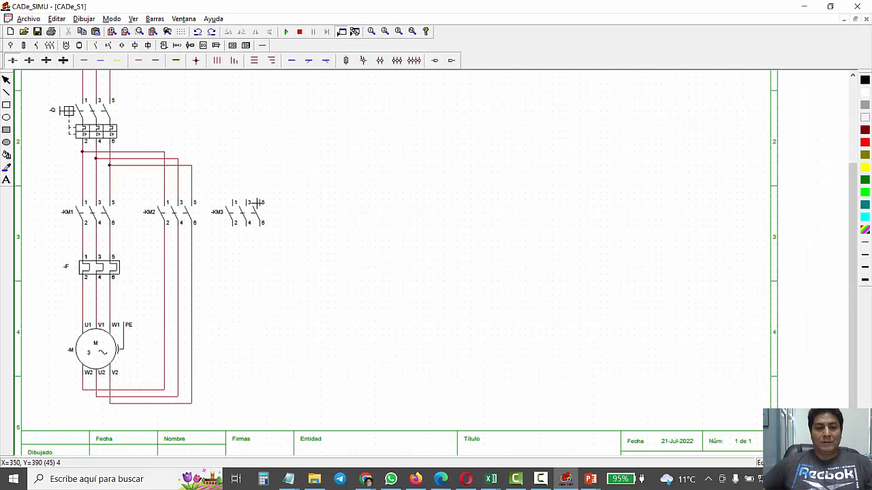
{"action": "key", "text": "alt+Tab"}
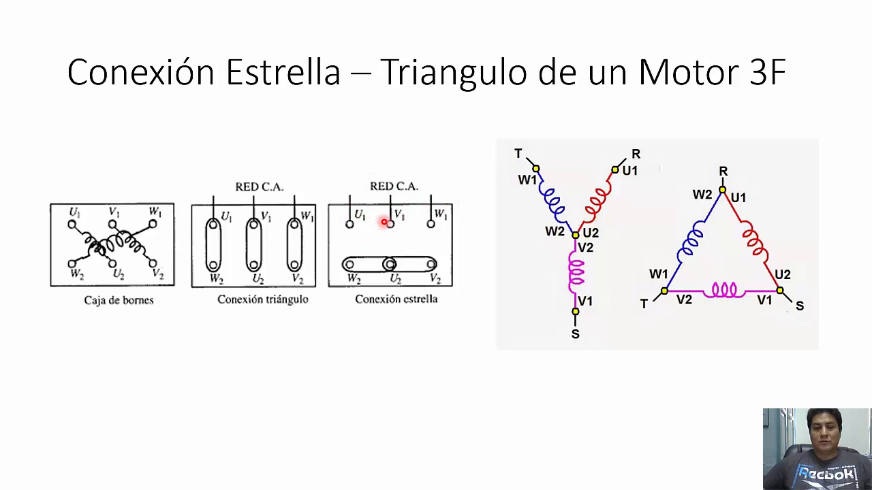
{"action": "key", "text": "alt+Tab"}
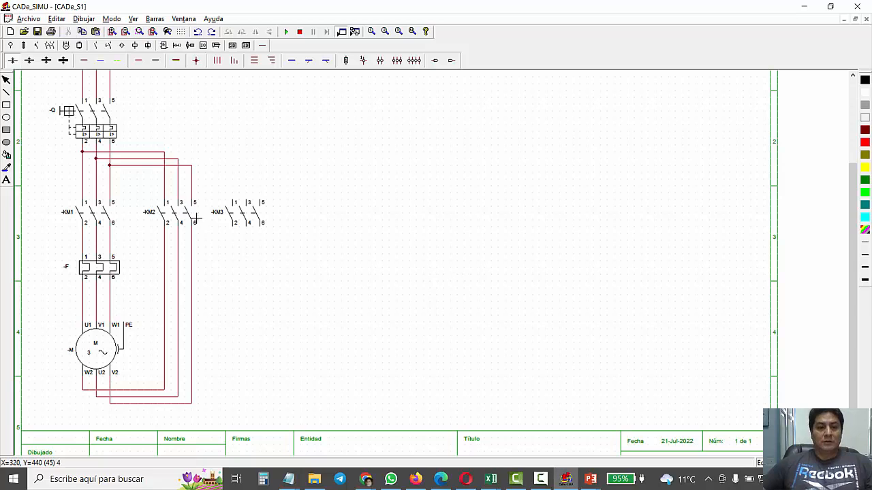
{"action": "key", "text": "alt+Tab"}
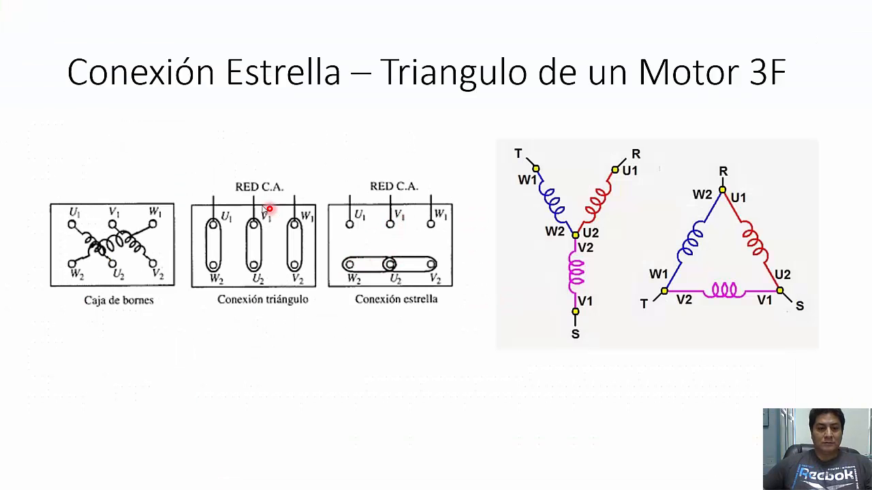
{"action": "key", "text": "alt+Tab"}
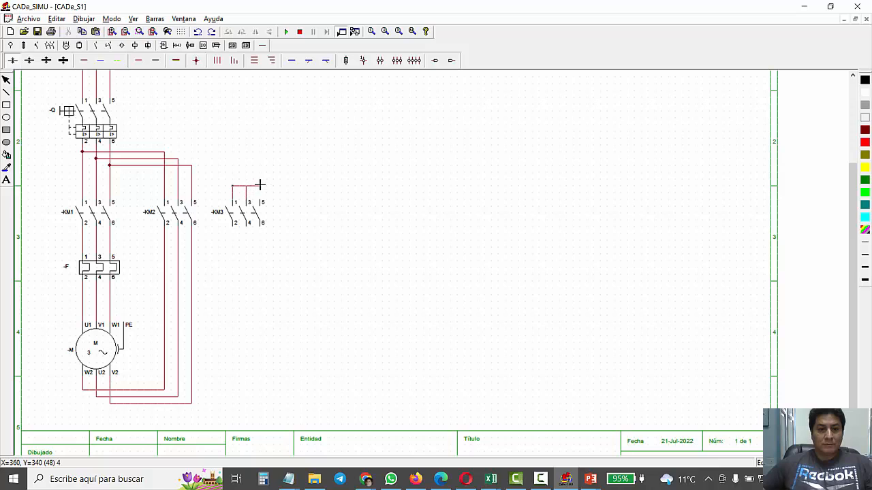
{"action": "left_click", "coordinate": [261, 200]}
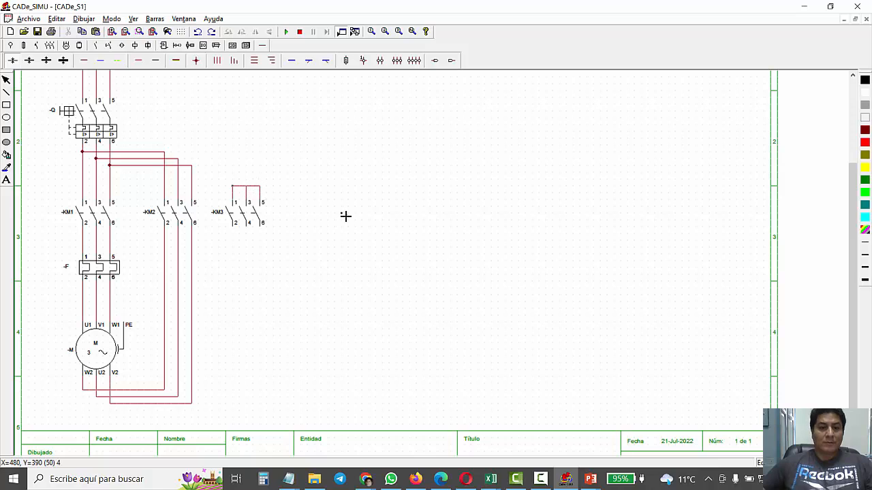
- Start the circuit simulation to check the power wiring and stop it again
{"action": "left_click", "coordinate": [286, 32]}
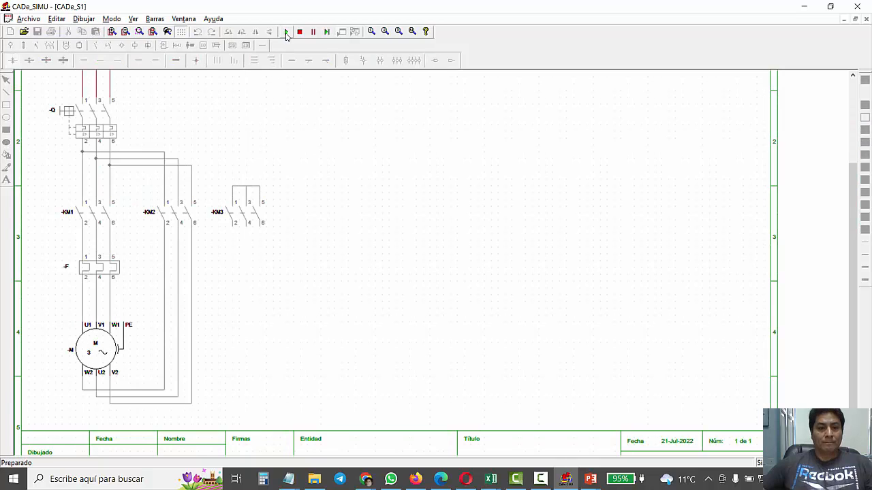
{"action": "left_click", "coordinate": [300, 32]}
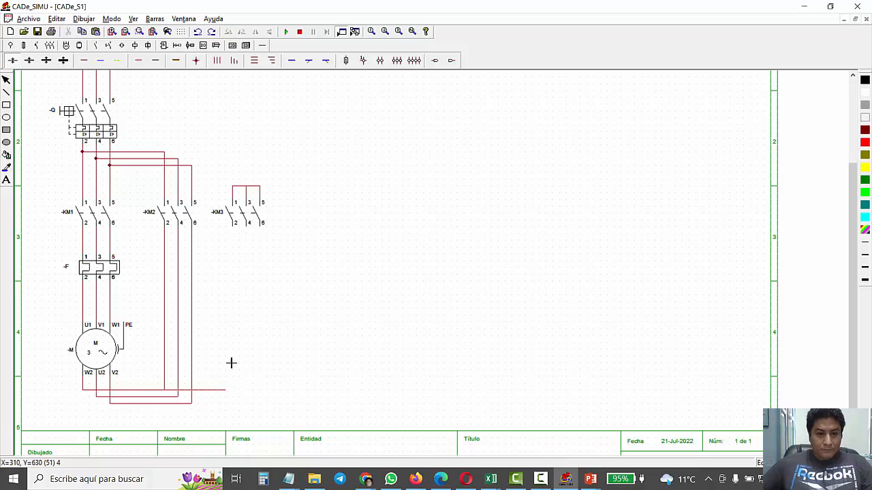
- Wire output 2 of contactor -KM3 down to the motor terminal W2 line with phase cable, redrawing the horizontal run
{"action": "left_click_drag", "start_coordinate": [232, 227], "coordinate": [222, 382]}
{"action": "left_click", "coordinate": [243, 386]}
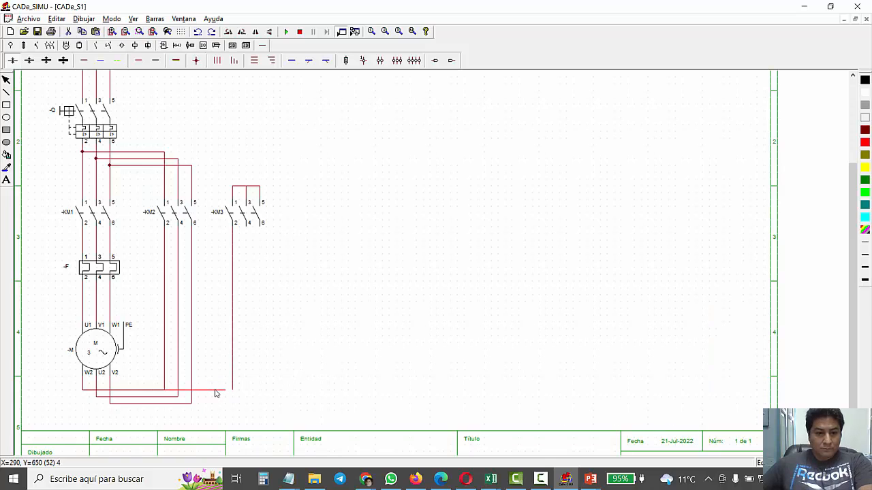
{"action": "key", "text": "Escape"}
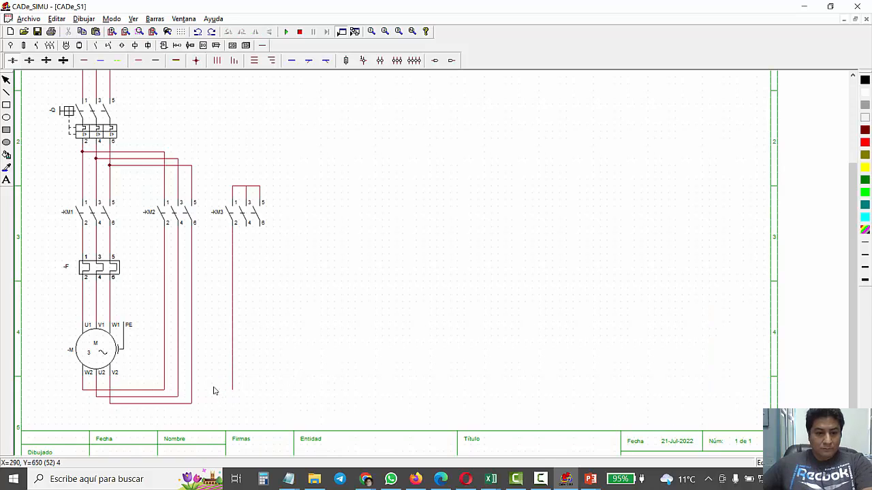
{"action": "left_click", "coordinate": [85, 66]}
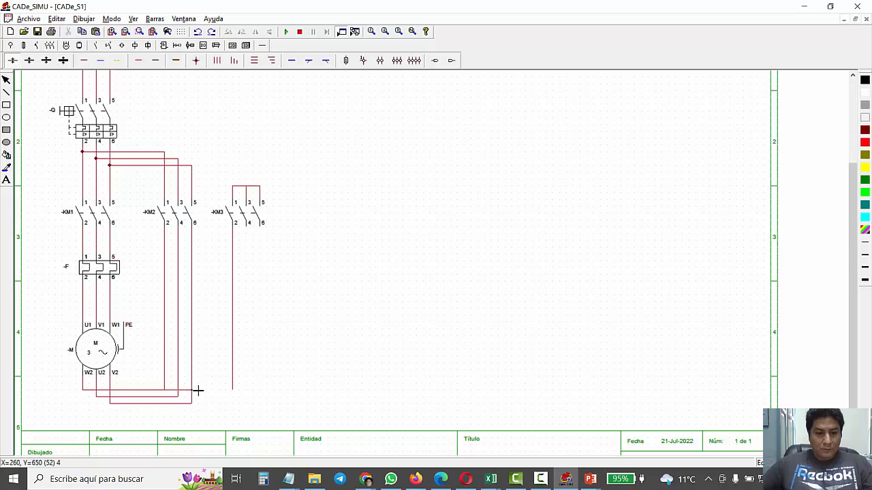
{"action": "left_click_drag", "start_coordinate": [199, 390], "coordinate": [230, 392]}
- Wire output 4 of -KM3 down to the motor terminal U2 line, deleting the short horizontal run and redrawing it
{"action": "left_click_drag", "start_coordinate": [246, 230], "coordinate": [246, 396]}
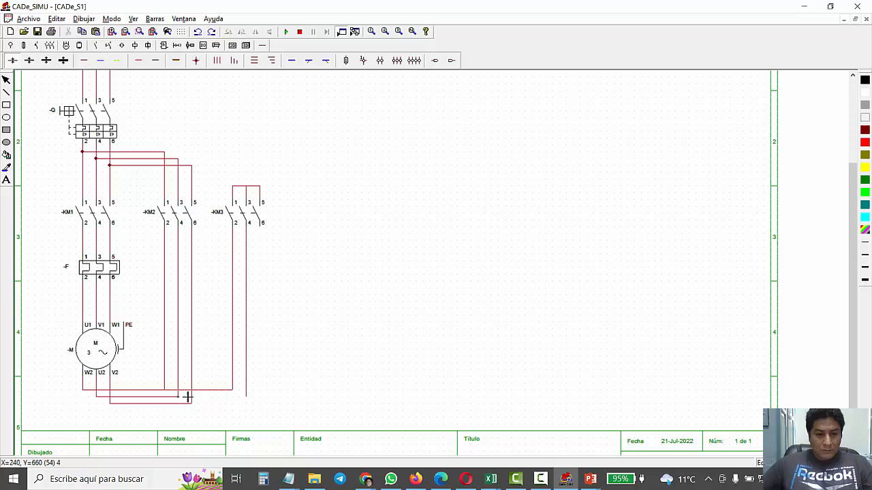
{"action": "left_click_drag", "start_coordinate": [188, 396], "coordinate": [246, 396]}
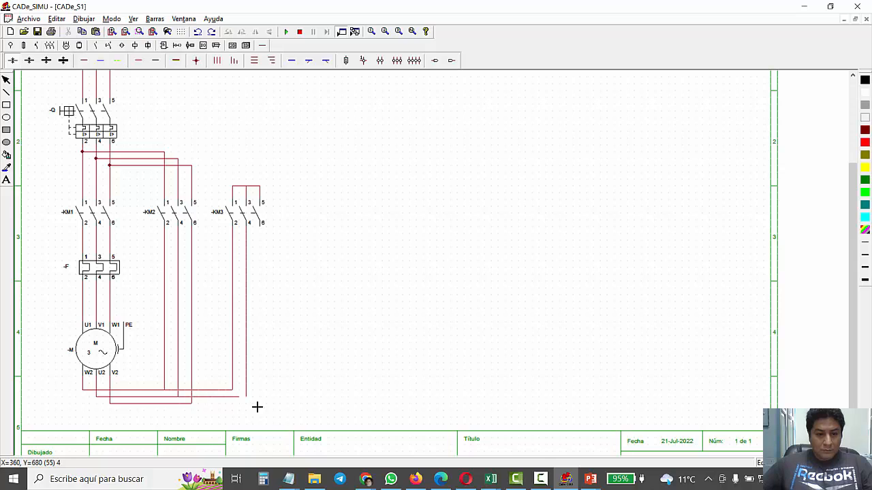
{"action": "right_click", "coordinate": [235, 414]}
{"action": "left_click", "coordinate": [224, 398]}
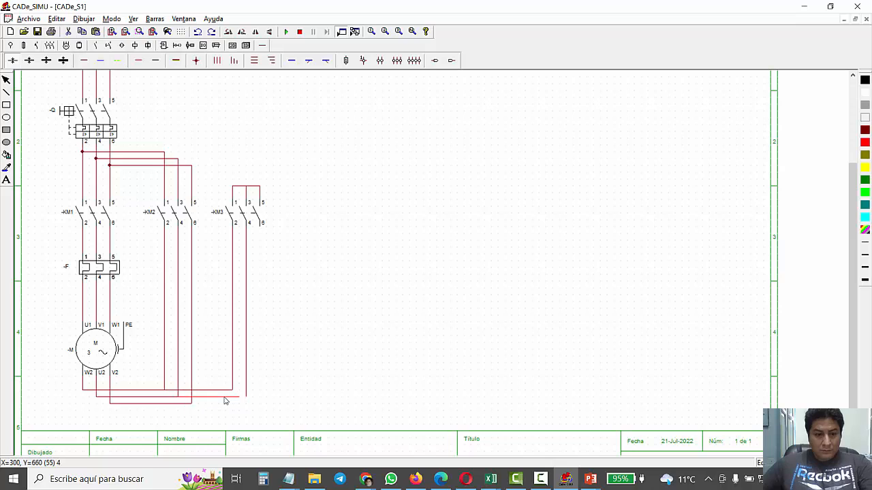
{"action": "key", "text": "Delete"}
{"action": "left_click", "coordinate": [84, 60]}
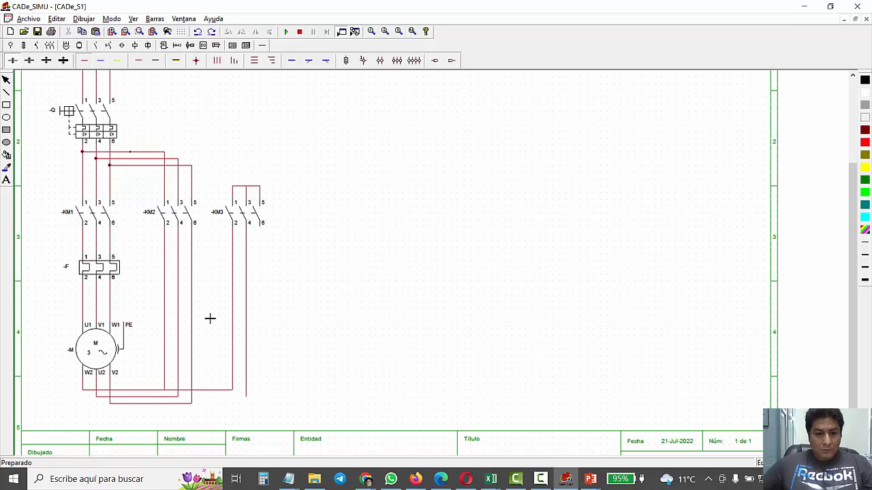
{"action": "left_click_drag", "start_coordinate": [246, 397], "coordinate": [181, 399]}
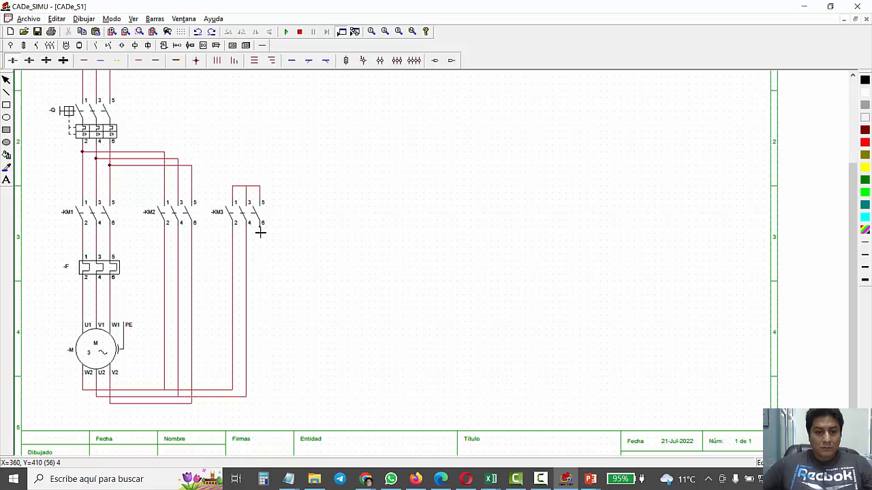
- Wire output 6 of -KM3 to the motor terminal V2 line and run the simulation to check the power circuit
{"action": "left_click_drag", "start_coordinate": [260, 233], "coordinate": [254, 400]}
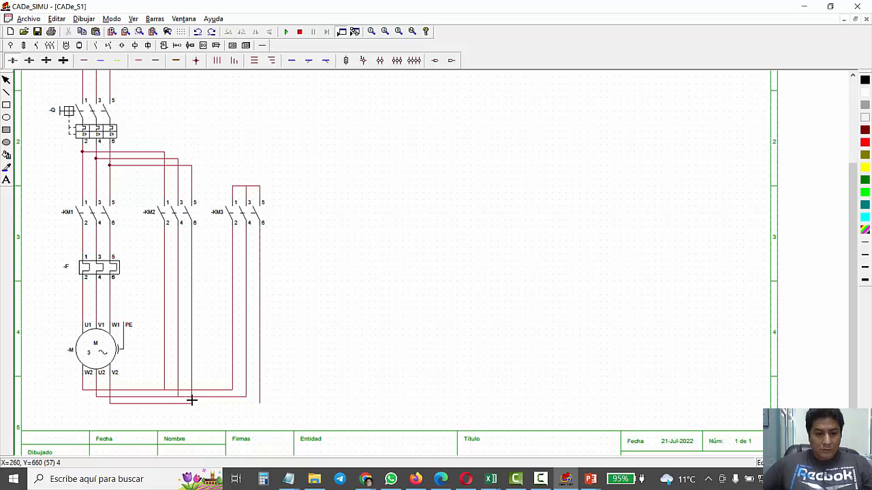
{"action": "left_click_drag", "start_coordinate": [193, 402], "coordinate": [260, 402]}
{"action": "left_click", "coordinate": [285, 32]}
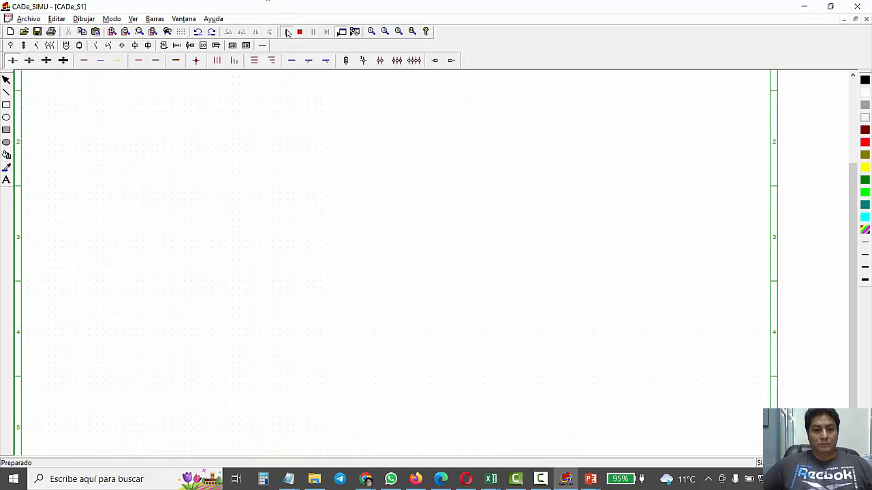
{"action": "scroll", "coordinate": [206, 276], "scroll_direction": "up", "scroll_amount": 1}
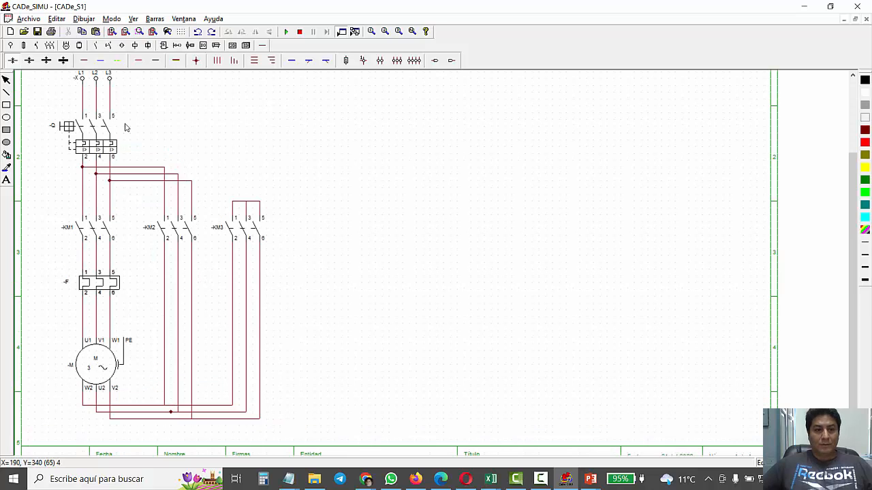
{"action": "scroll", "coordinate": [320, 148], "scroll_direction": "up", "scroll_amount": 1}
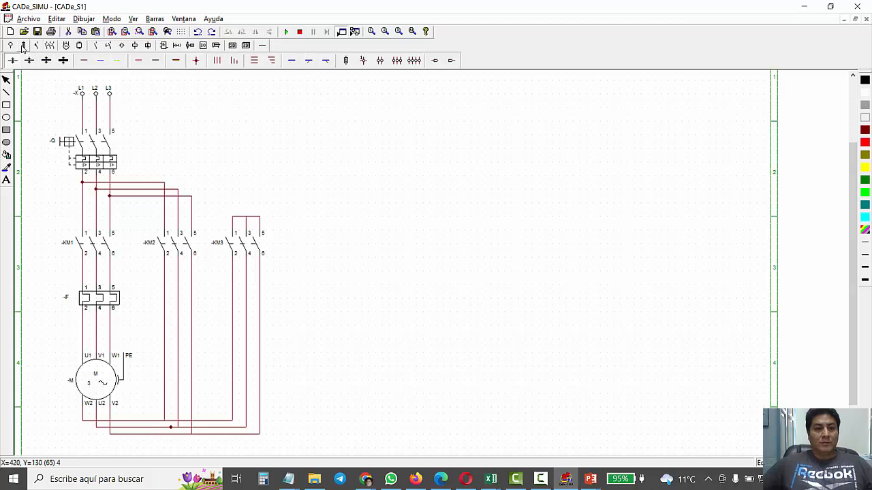
- Place two single-phase L supply terminals side by side in the free area beside the power circuit for the control circuit
{"action": "left_click", "coordinate": [10, 45]}
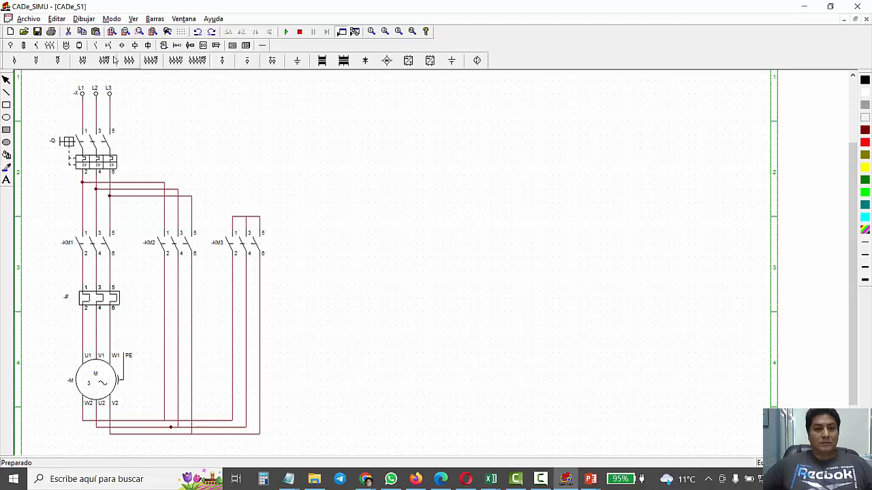
{"action": "left_click", "coordinate": [82, 60]}
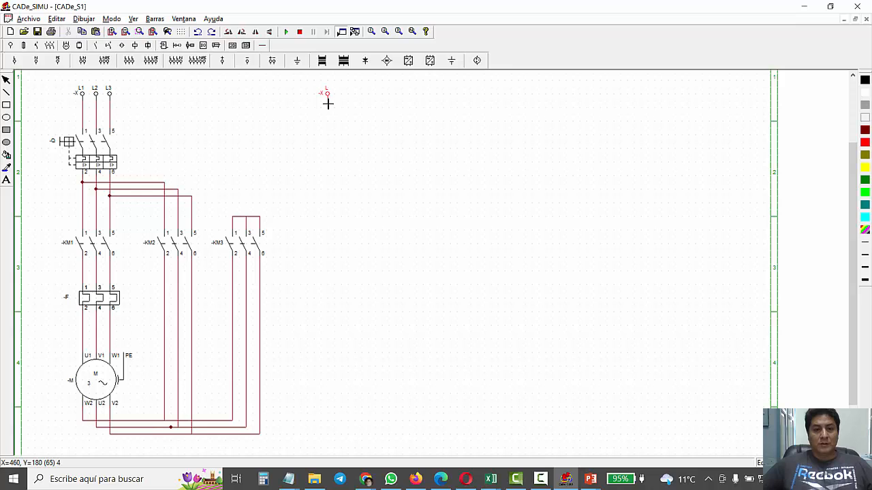
{"action": "left_click", "coordinate": [328, 97]}
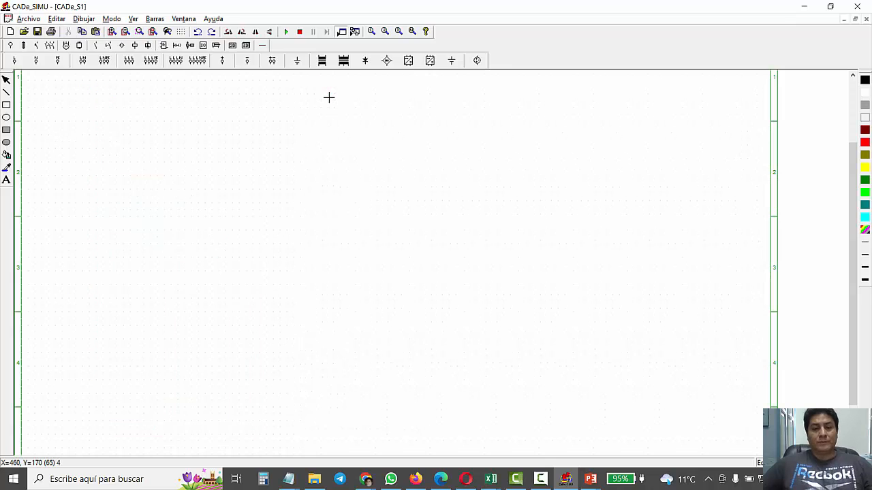
{"action": "left_click", "coordinate": [14, 60]}
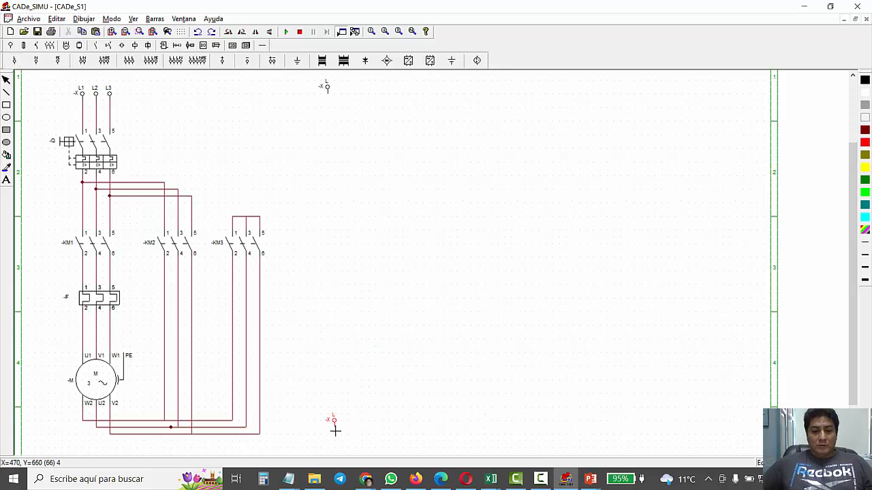
{"action": "left_click", "coordinate": [395, 107]}
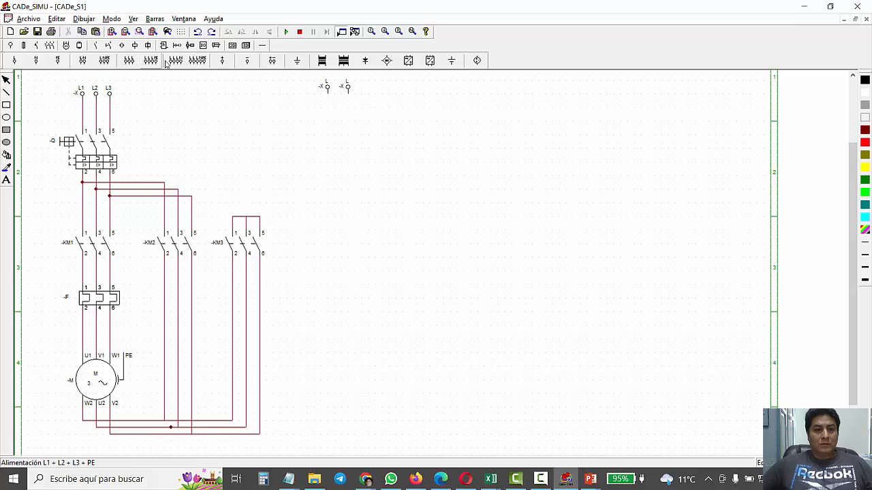
{"action": "left_click", "coordinate": [347, 88]}
{"action": "left_click", "coordinate": [348, 120]}
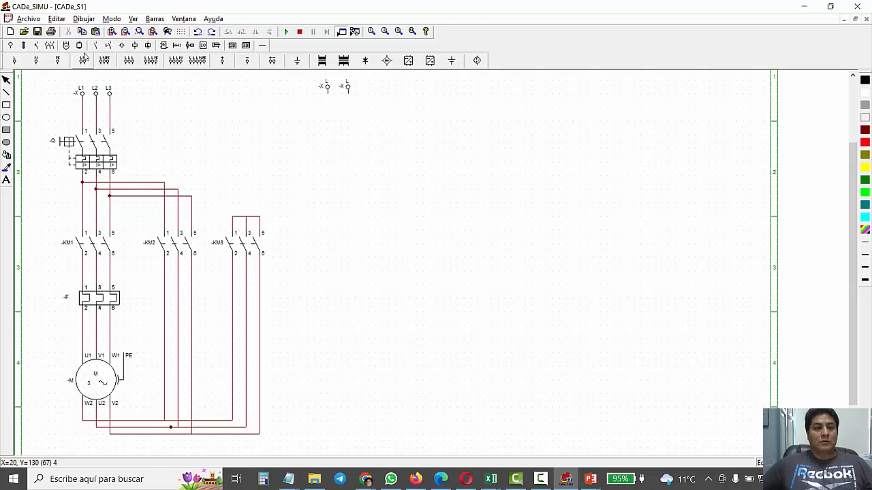
- Place a two-pole motor protection breaker below the two L terminals and align the terminals with its poles
{"action": "left_click", "coordinate": [49, 44]}
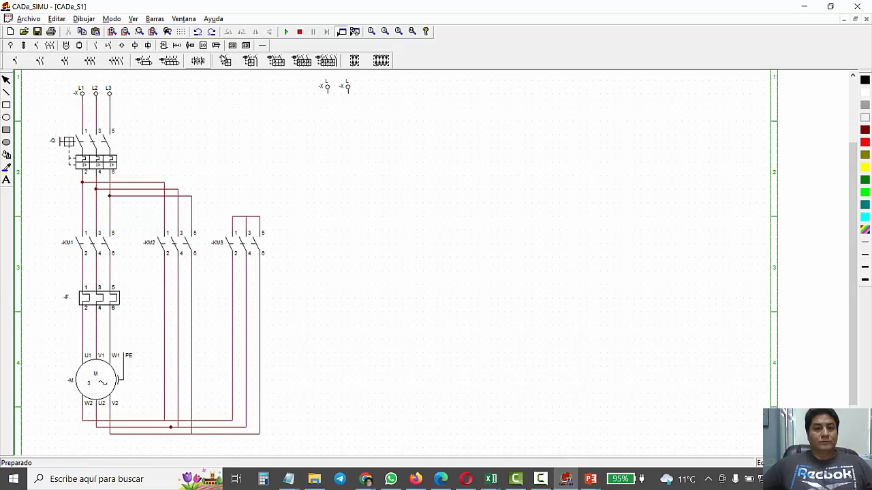
{"action": "left_click", "coordinate": [277, 62]}
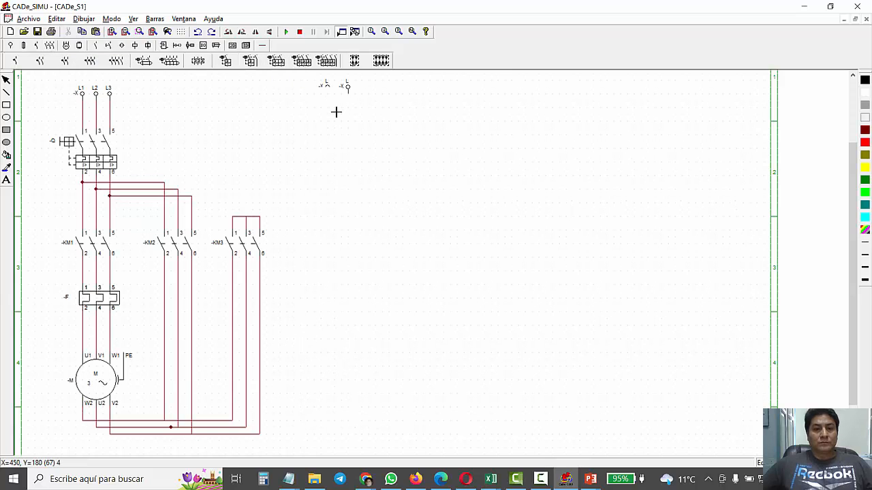
{"action": "left_click", "coordinate": [327, 113]}
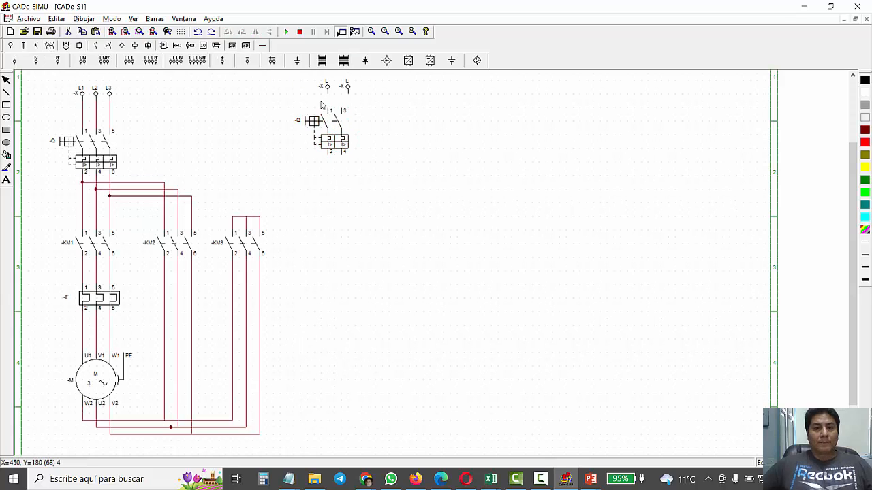
{"action": "mouse_move", "coordinate": [334, 126]}
{"action": "left_mouse_down"}
{"action": "mouse_move", "coordinate": [341, 133]}
{"action": "mouse_move", "coordinate": [334, 129]}
{"action": "left_mouse_up"}
{"action": "left_click", "coordinate": [326, 87]}
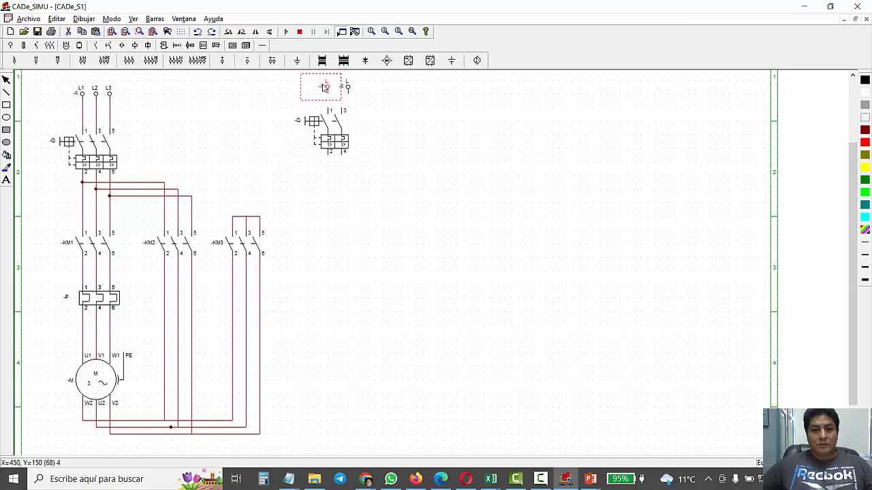
{"action": "left_click", "coordinate": [349, 88]}
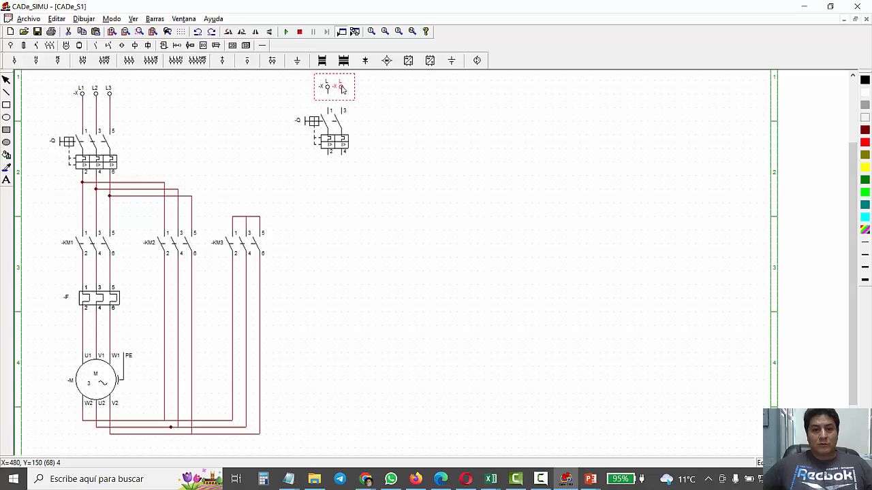
{"action": "left_click", "coordinate": [433, 102]}
- Connect the two L terminals to inputs 1 and 3 of the two-pole breaker and test the supply in simulation
{"action": "left_click", "coordinate": [262, 45]}
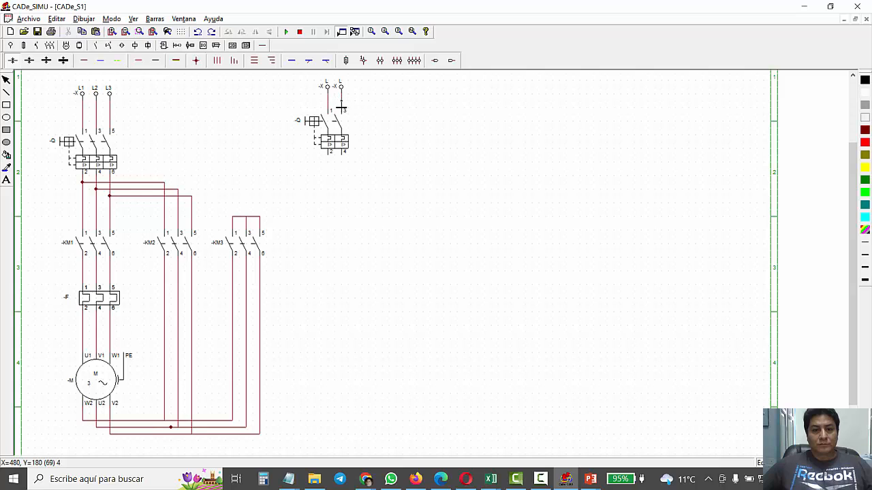
{"action": "left_click", "coordinate": [286, 31]}
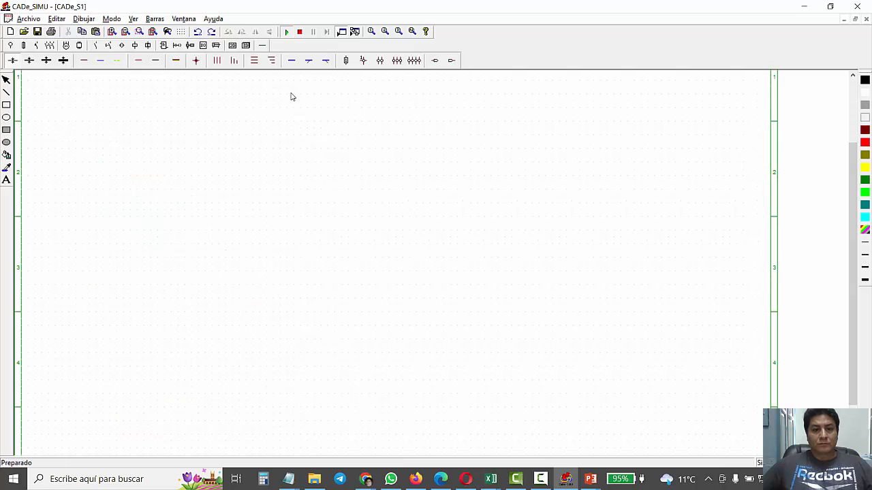
{"action": "left_click", "coordinate": [305, 123]}
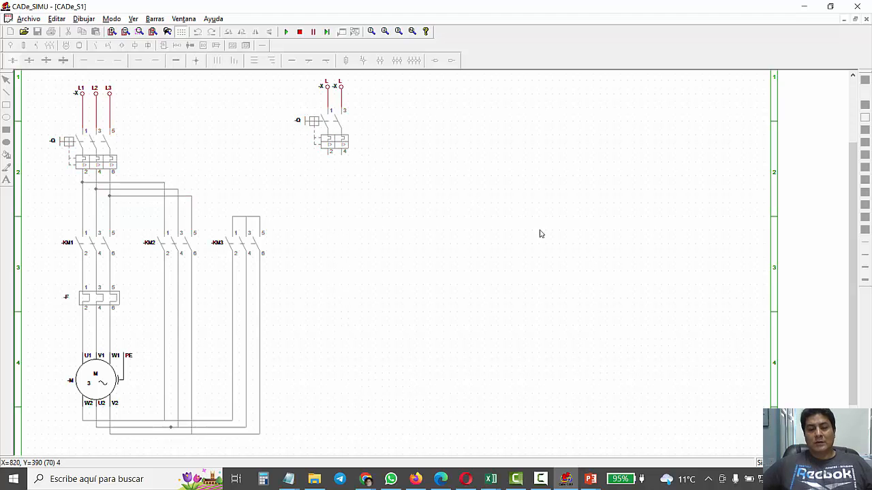
{"action": "left_click", "coordinate": [299, 31]}
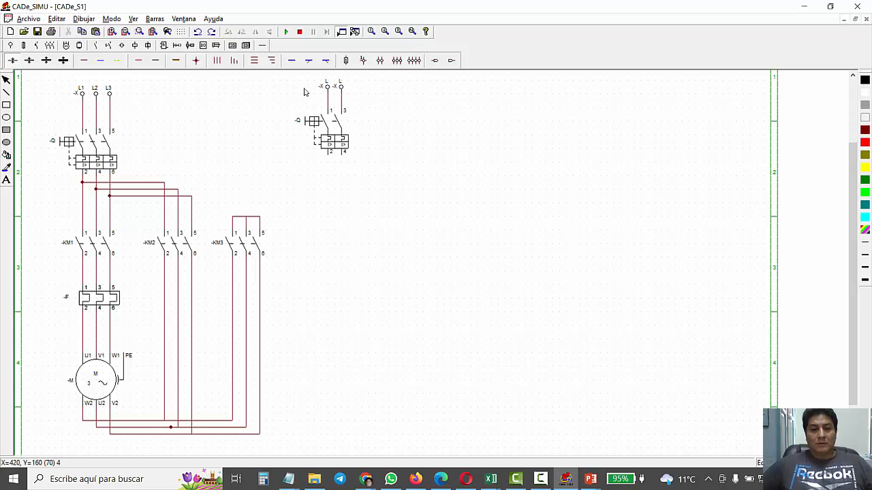
- Route phase cable from the two-pole breaker's output 4 around the control area as its lower line, and extend output 2 downward briefly
{"action": "mouse_move", "coordinate": [344, 154]}
{"action": "left_mouse_down"}
{"action": "mouse_move", "coordinate": [714, 151]}
{"action": "mouse_move", "coordinate": [737, 165]}
{"action": "mouse_move", "coordinate": [724, 155]}
{"action": "mouse_move", "coordinate": [714, 407]}
{"action": "mouse_move", "coordinate": [722, 449]}
{"action": "mouse_move", "coordinate": [356, 459]}
{"action": "mouse_move", "coordinate": [331, 447]}
{"action": "left_mouse_up"}
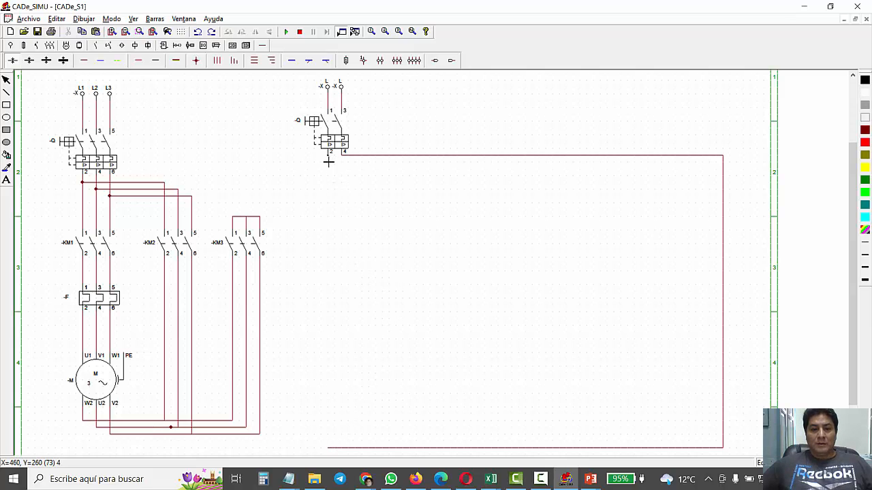
{"action": "left_click_drag", "start_coordinate": [328, 162], "coordinate": [328, 169]}
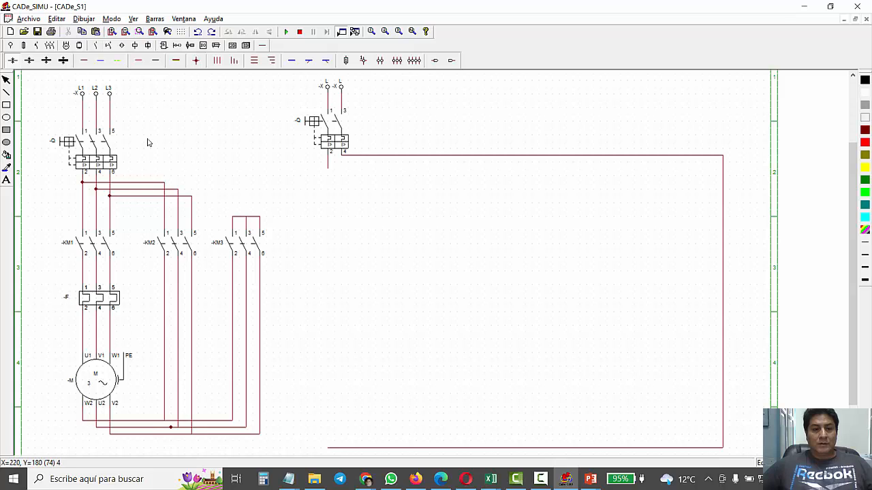
- Give the thermal relay between -KM1 and the motor a new name beginning with -R
{"action": "double_click", "coordinate": [68, 298]}
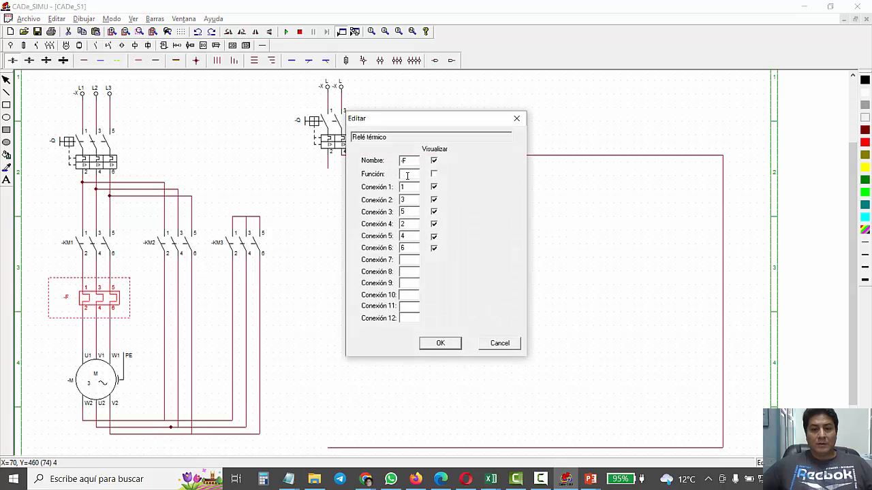
{"action": "type", "text": "1"}
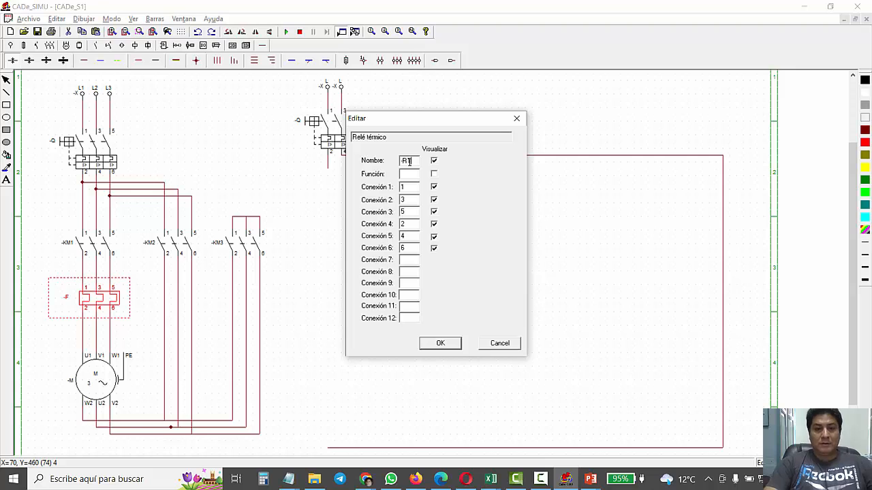
{"action": "left_click", "coordinate": [450, 349]}
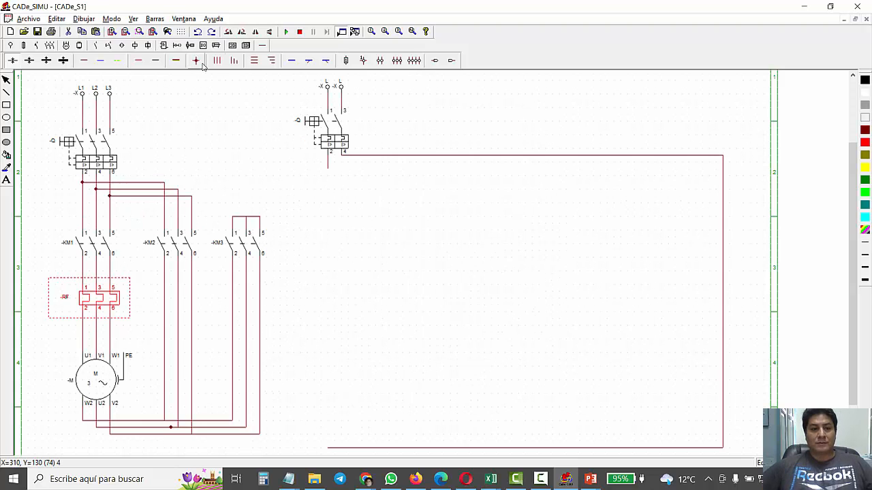
- Place a normally closed thermal relay contact below output 2 of the two-pole breaker and name it -RT
{"action": "left_click", "coordinate": [80, 45]}
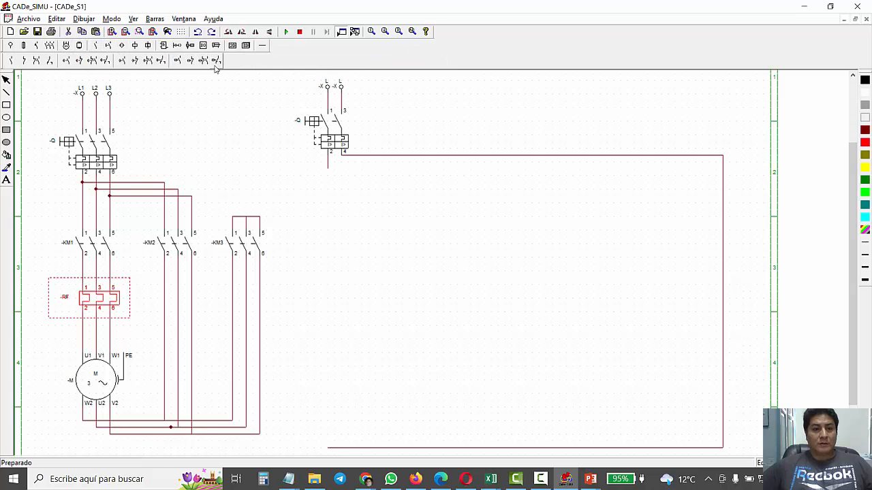
{"action": "left_click", "coordinate": [107, 45]}
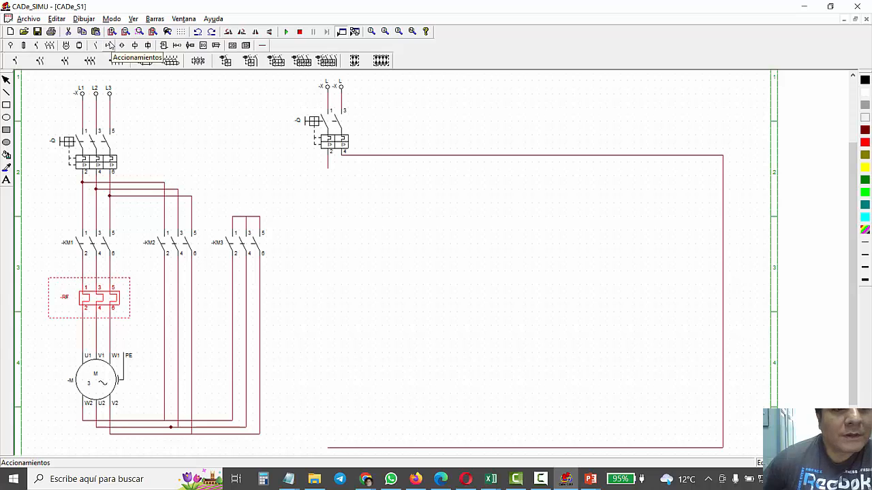
{"action": "left_click", "coordinate": [108, 46]}
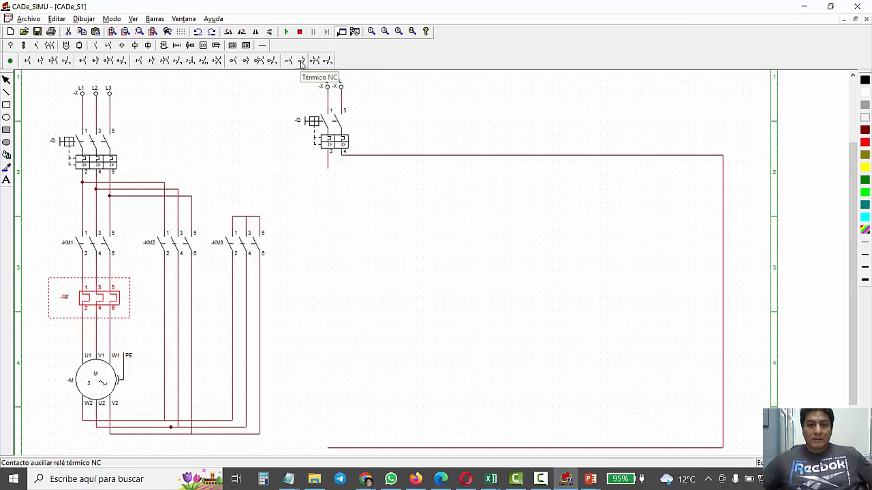
{"action": "left_click", "coordinate": [302, 60]}
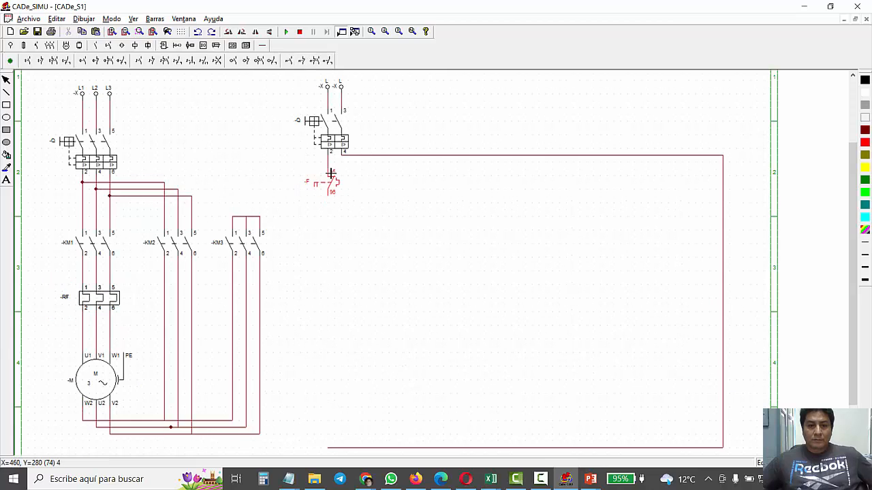
{"action": "left_click", "coordinate": [330, 179]}
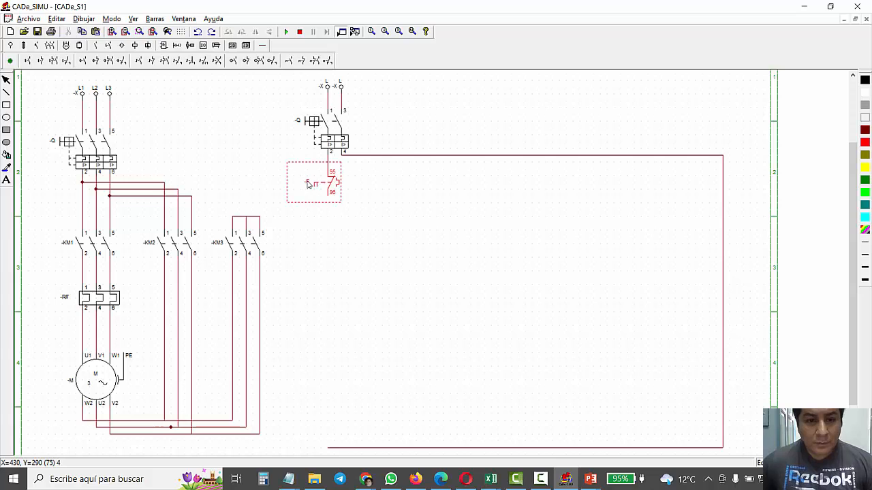
{"action": "double_click", "coordinate": [331, 181]}
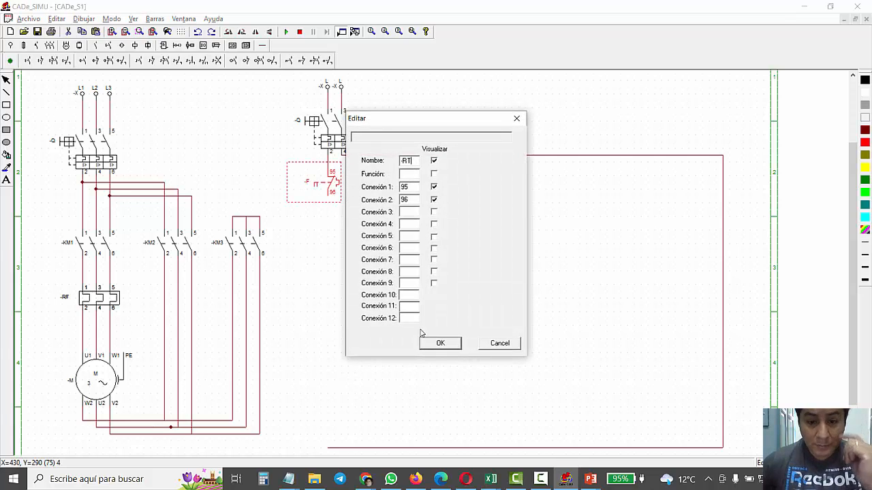
{"action": "left_click", "coordinate": [440, 344]}
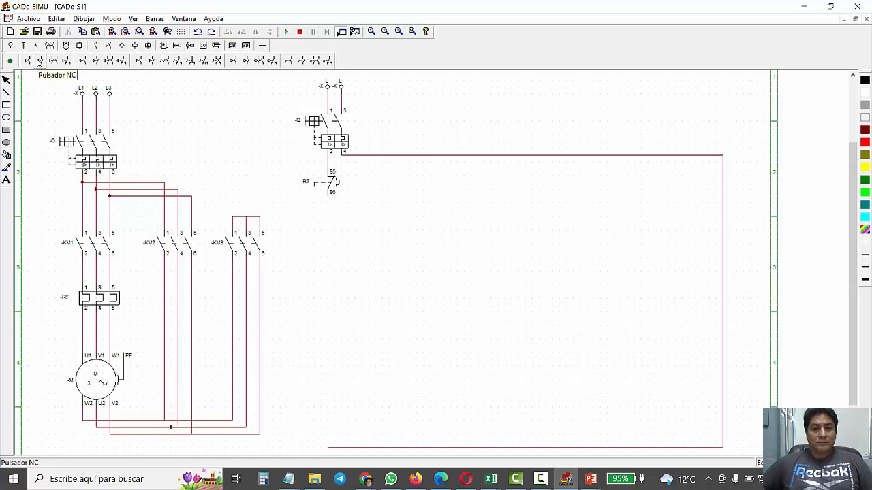
- Place a normally closed pushbutton below the -RT contact and connect terminal 96 to terminal 11 with phase cable
{"action": "left_click", "coordinate": [39, 62]}
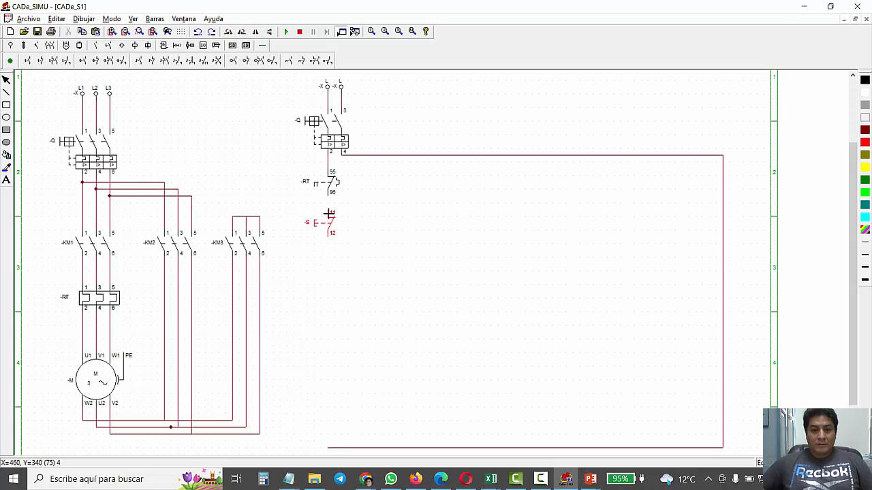
{"action": "left_click", "coordinate": [329, 214]}
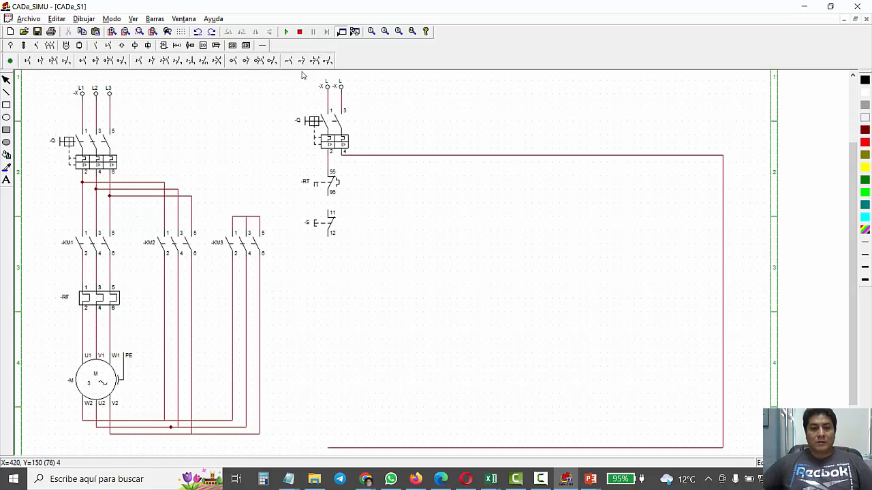
{"action": "left_click", "coordinate": [262, 45]}
{"action": "left_click", "coordinate": [83, 60]}
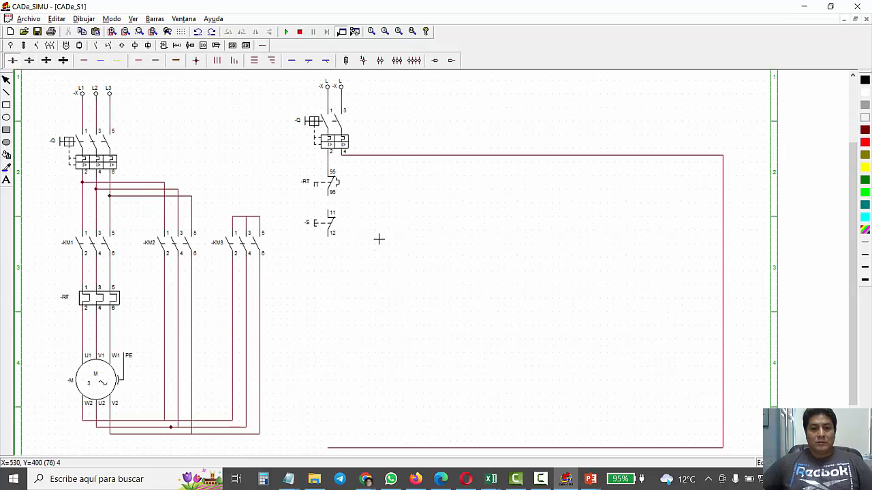
{"action": "left_click_drag", "start_coordinate": [331, 200], "coordinate": [331, 213]}
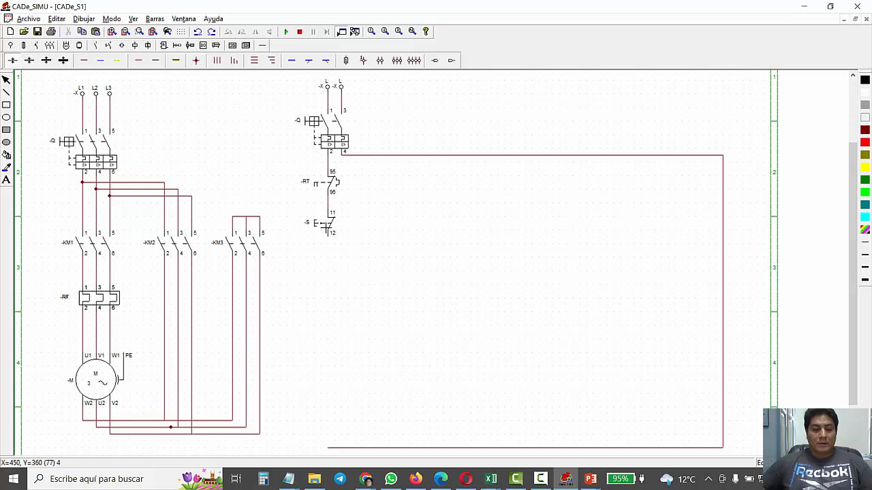
- Rename the normally closed pushbutton below -RT as STOP
{"action": "double_click", "coordinate": [307, 227]}
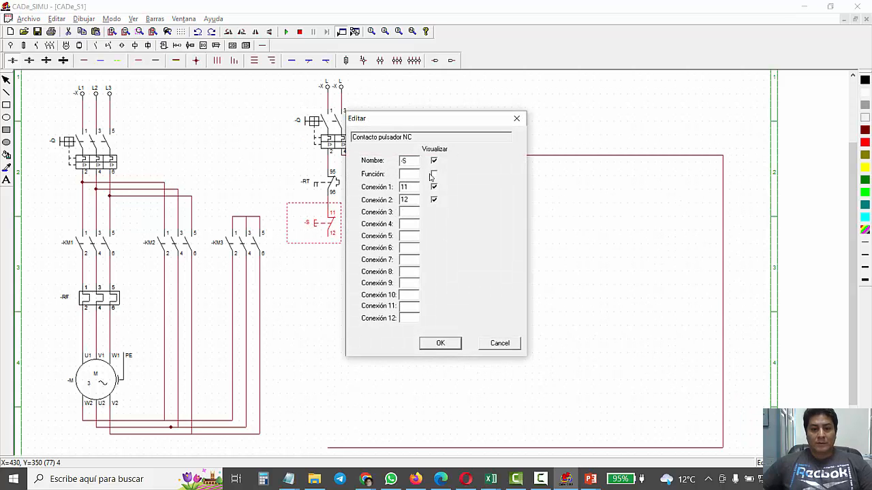
{"action": "key", "text": "BackSpace"}
{"action": "key", "text": "BackSpace"}
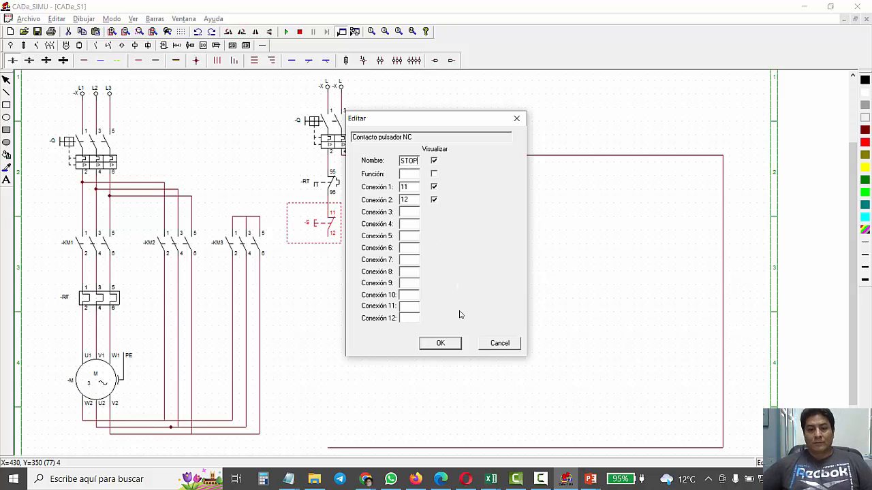
{"action": "left_click", "coordinate": [440, 344]}
{"action": "left_click", "coordinate": [348, 257]}
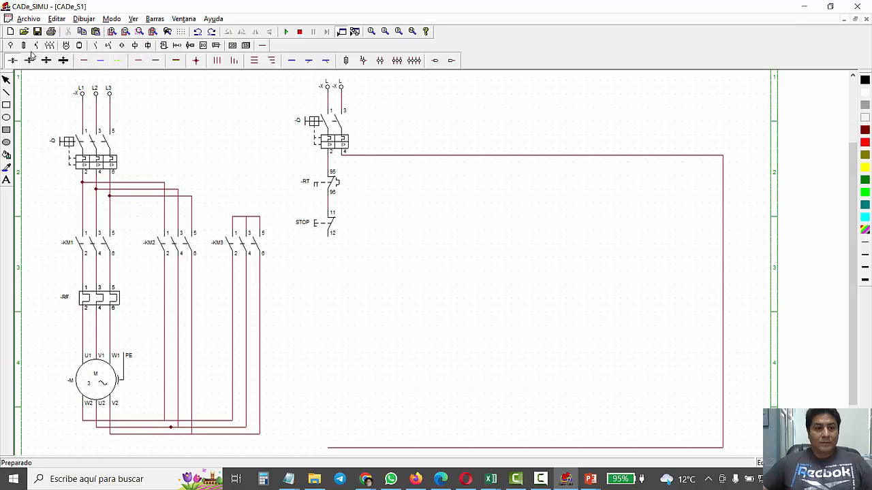
- Place a normally open pushbutton below the STOP button and name it START
{"action": "left_click", "coordinate": [108, 46]}
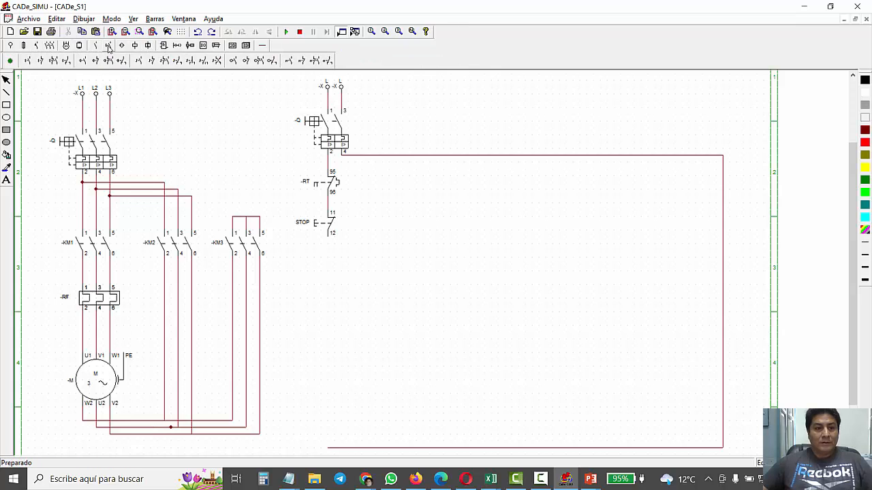
{"action": "left_click", "coordinate": [30, 62]}
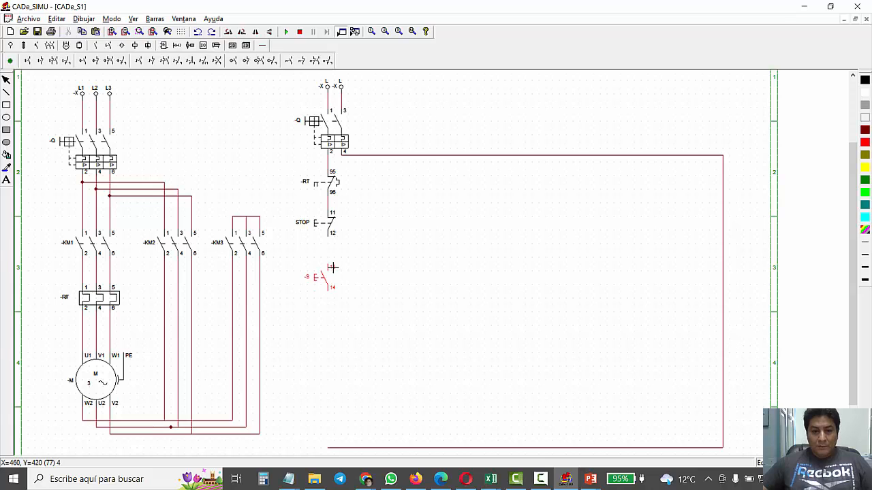
{"action": "left_click", "coordinate": [332, 268]}
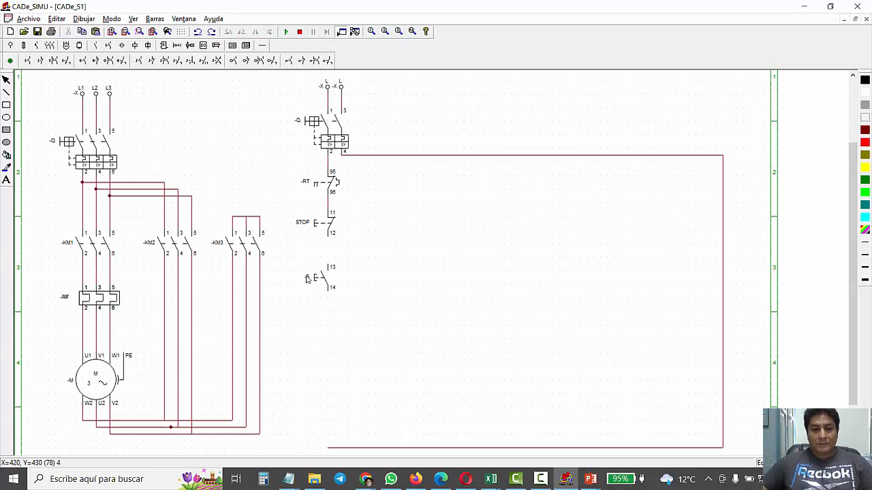
{"action": "double_click", "coordinate": [307, 278]}
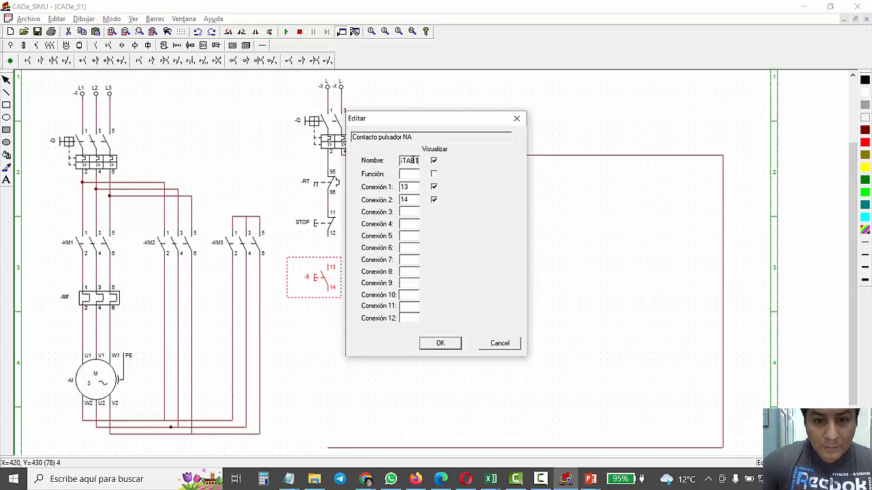
{"action": "left_click", "coordinate": [438, 344]}
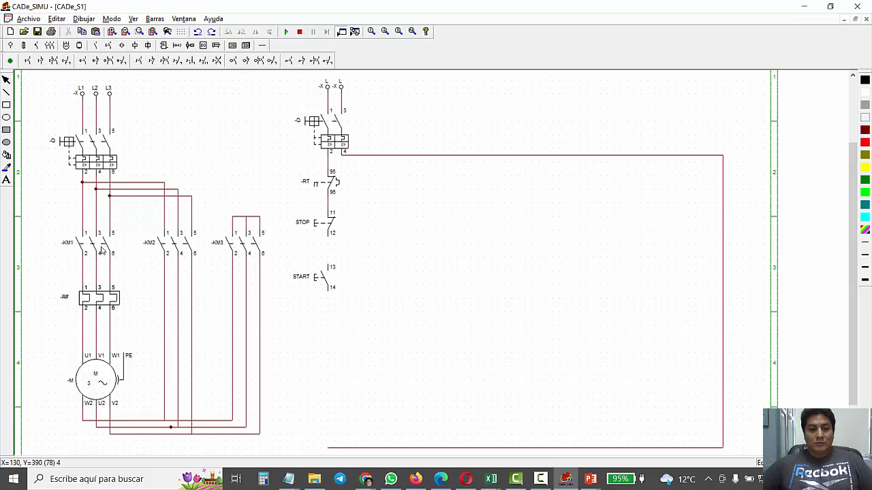
- Place a monostable coil below START, just above the lower control line, and name it -KM3
{"action": "left_click", "coordinate": [134, 46]}
{"action": "left_click", "coordinate": [47, 61]}
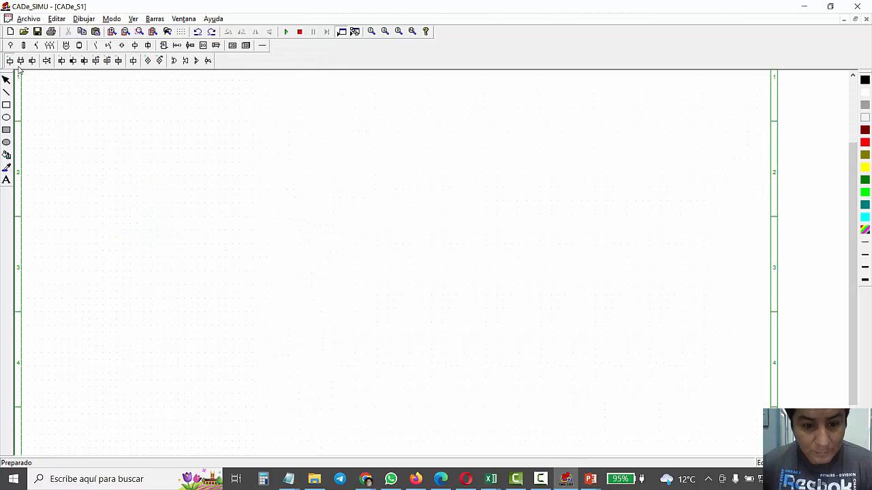
{"action": "left_click", "coordinate": [329, 409]}
{"action": "left_click_drag", "start_coordinate": [329, 408], "coordinate": [331, 403]}
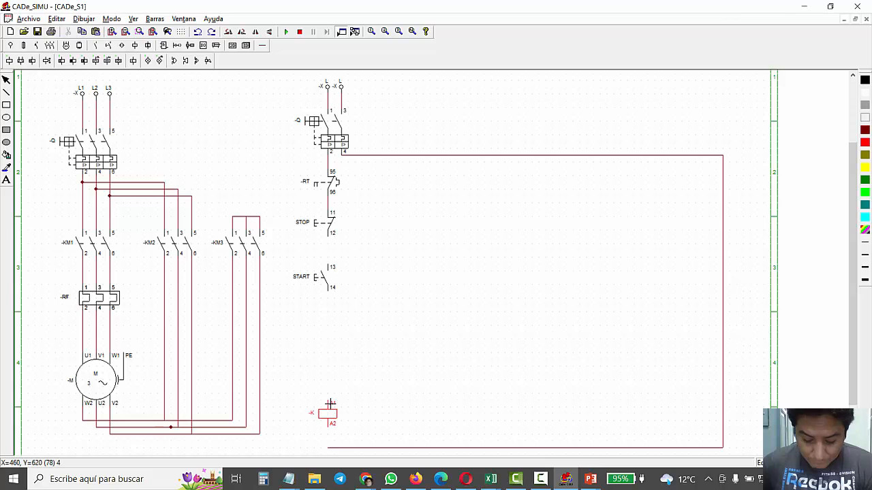
{"action": "mouse_move", "coordinate": [331, 403]}
{"action": "left_mouse_down"}
{"action": "mouse_move", "coordinate": [386, 402]}
{"action": "mouse_move", "coordinate": [340, 418]}
{"action": "left_mouse_up"}
{"action": "double_click", "coordinate": [334, 414]}
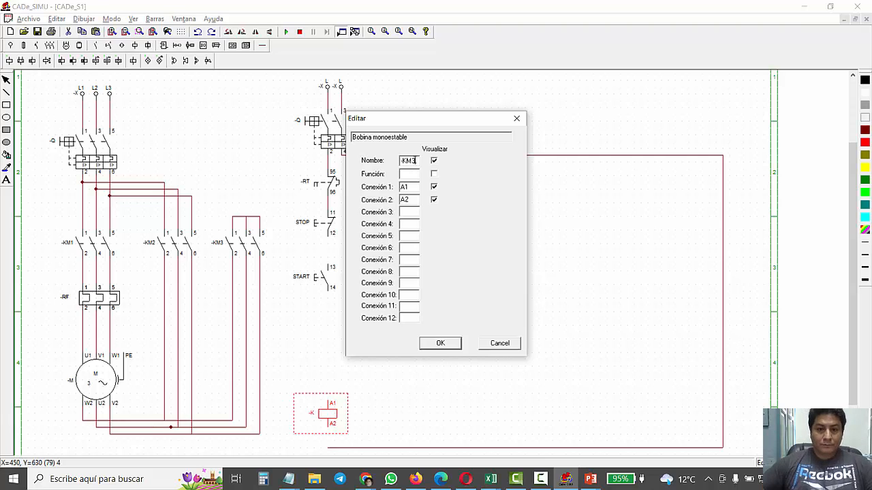
{"action": "left_click", "coordinate": [442, 344]}
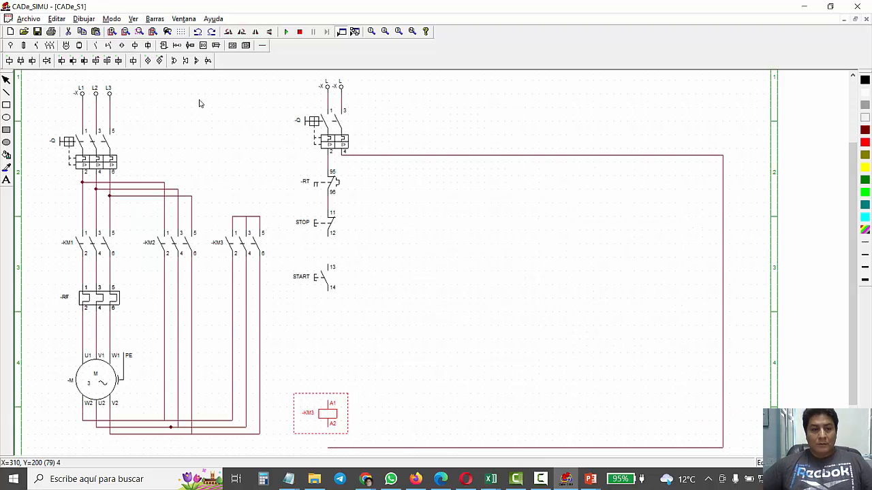
- Wire the -KM3 coil with phase cable from A2 to the lower line and from A1 to START, and connect START to STOP
{"action": "left_click", "coordinate": [262, 45]}
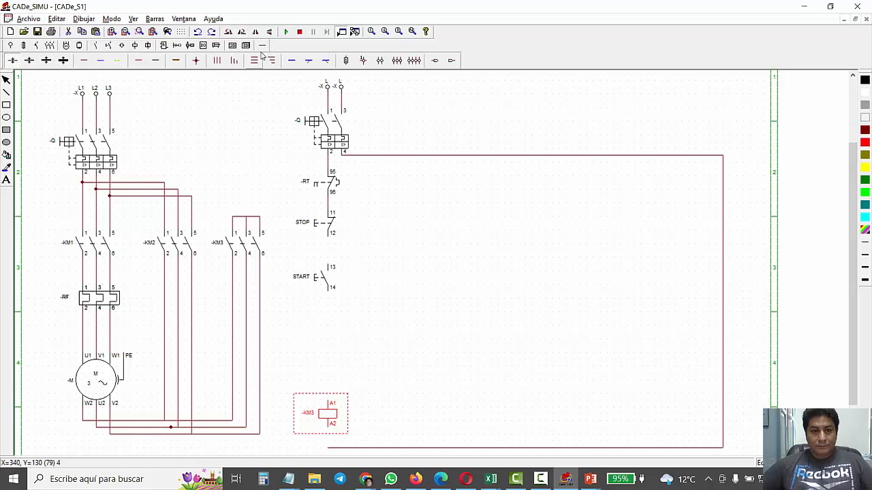
{"action": "left_click", "coordinate": [85, 61]}
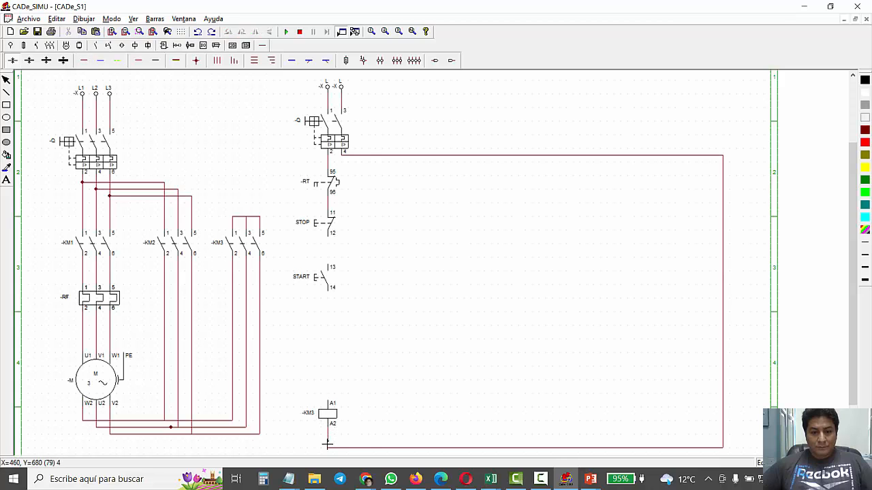
{"action": "left_click", "coordinate": [327, 401]}
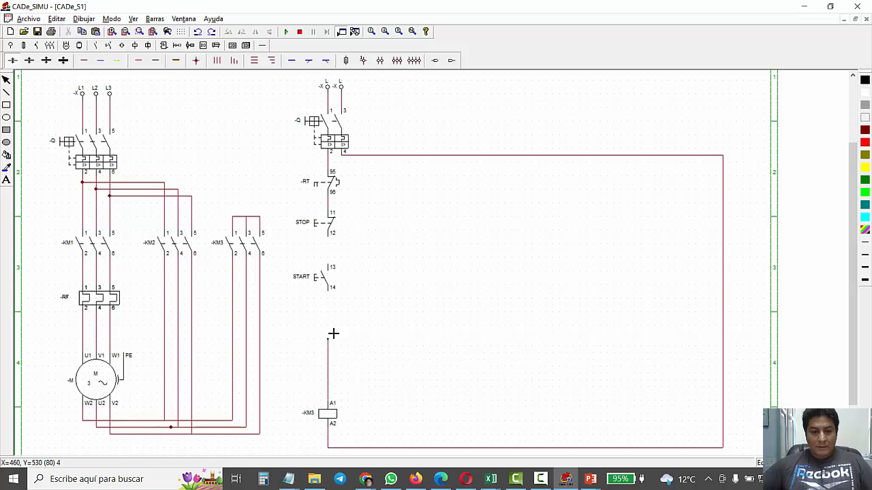
{"action": "left_click", "coordinate": [329, 287]}
{"action": "left_click", "coordinate": [329, 266]}
{"action": "left_click", "coordinate": [332, 236]}
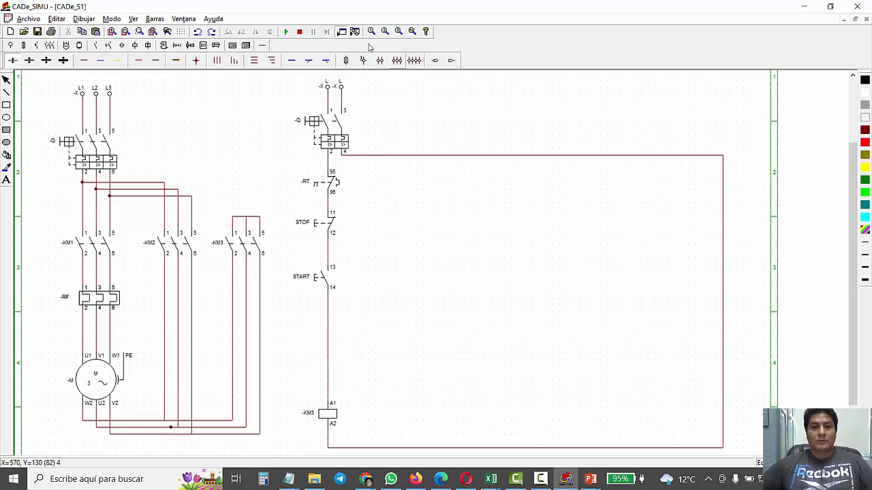
- Simulate the circuit, operate the two-pole breaker and the START button to test the -KM3 coil, and stop the simulation
{"action": "left_click", "coordinate": [287, 31]}
{"action": "left_click", "coordinate": [318, 119]}
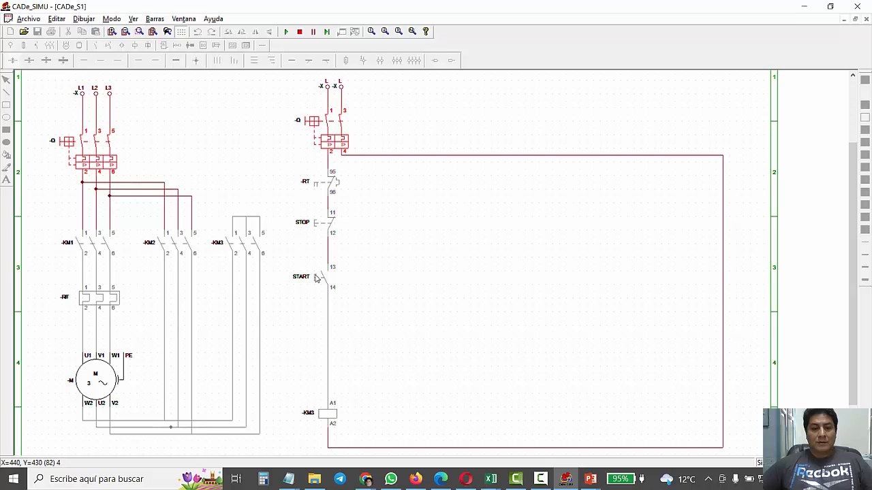
{"action": "left_click", "coordinate": [317, 121]}
{"action": "left_click", "coordinate": [306, 120]}
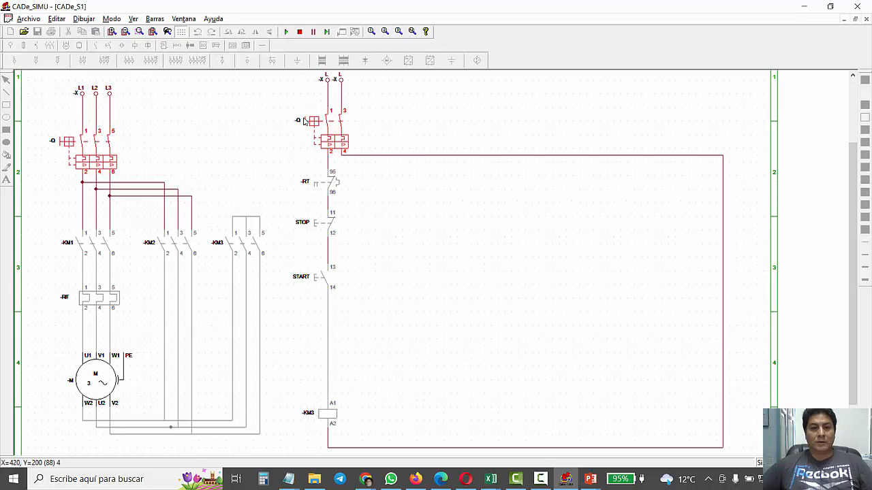
{"action": "left_click", "coordinate": [322, 276]}
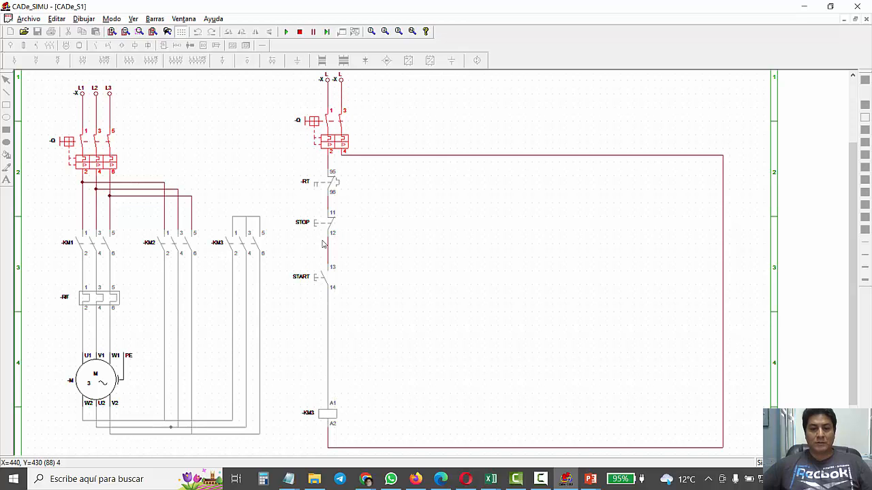
{"action": "left_click", "coordinate": [320, 277]}
{"action": "left_click", "coordinate": [319, 277]}
{"action": "left_click", "coordinate": [299, 32]}
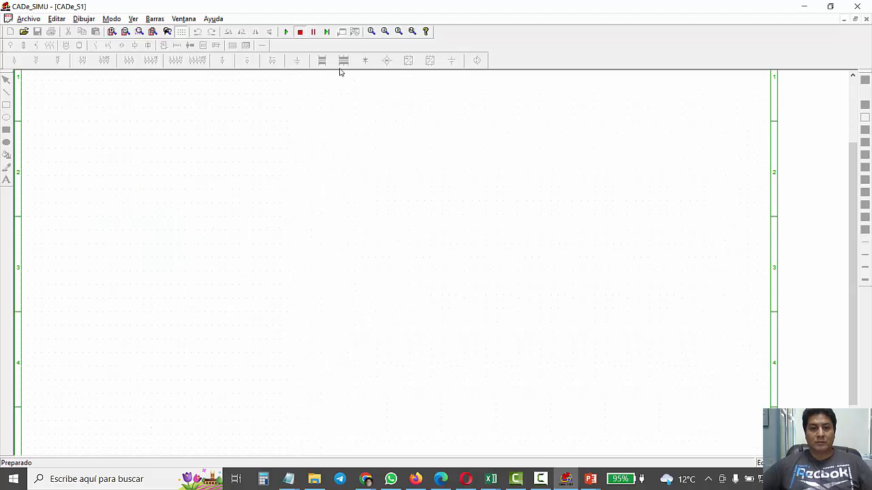
- Delete the two L terminals above the two-pole breaker together with their supply cables
{"action": "left_click", "coordinate": [340, 82]}
{"action": "key", "text": "Delete"}
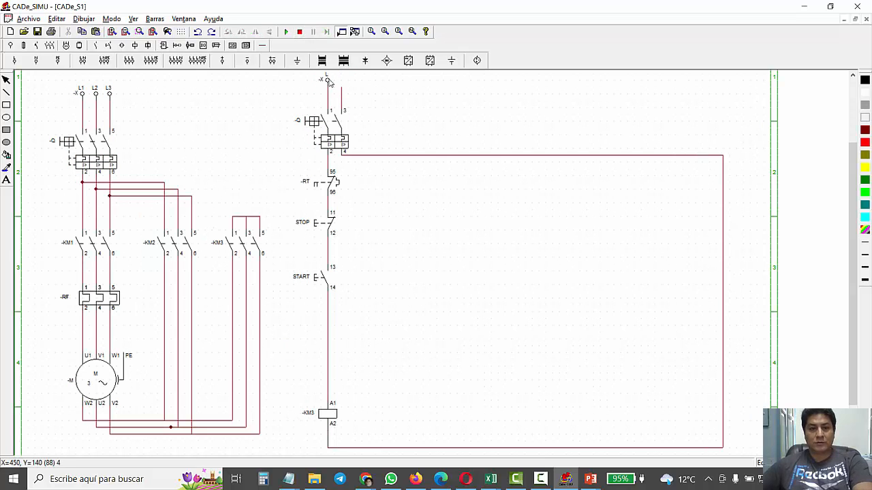
{"action": "left_click_drag", "start_coordinate": [329, 81], "coordinate": [342, 96]}
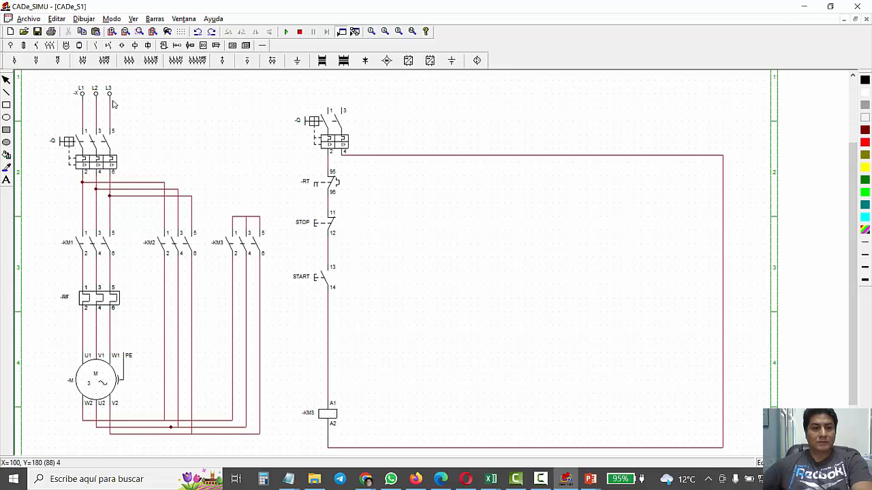
- Wire the two-pole breaker's supply with phase cable, from terminal 1 to the L1 line and from terminal 3 to the L2 line
{"action": "left_click", "coordinate": [263, 44]}
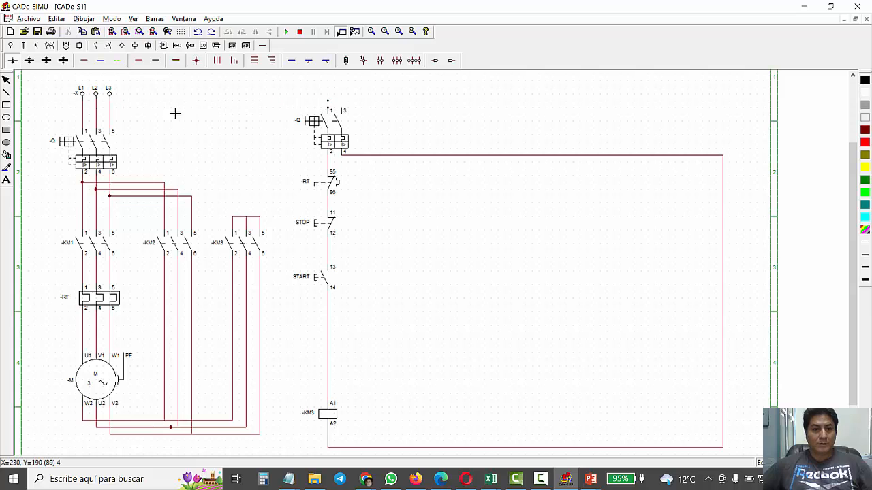
{"action": "left_click", "coordinate": [358, 90]}
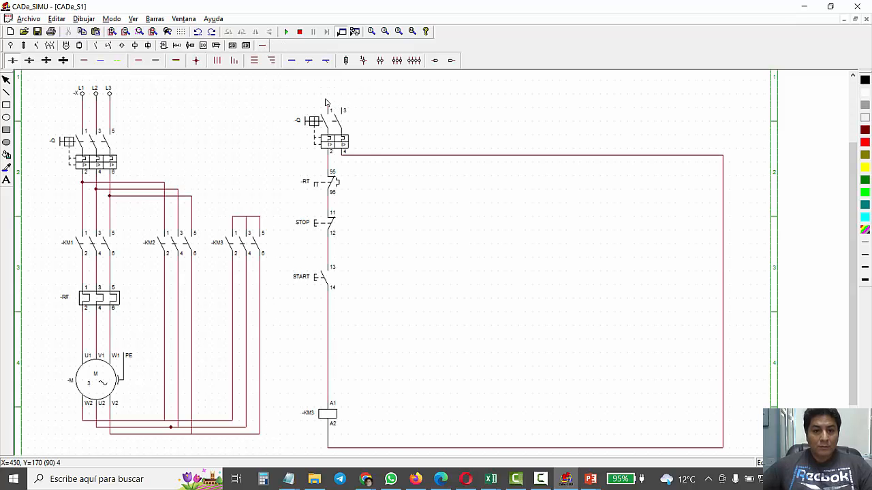
{"action": "left_click", "coordinate": [84, 60]}
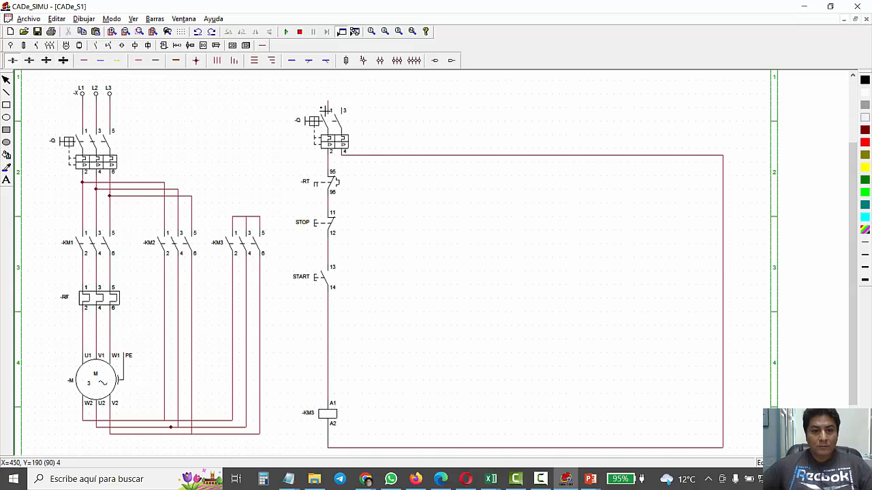
{"action": "left_click_drag", "start_coordinate": [329, 102], "coordinate": [83, 101]}
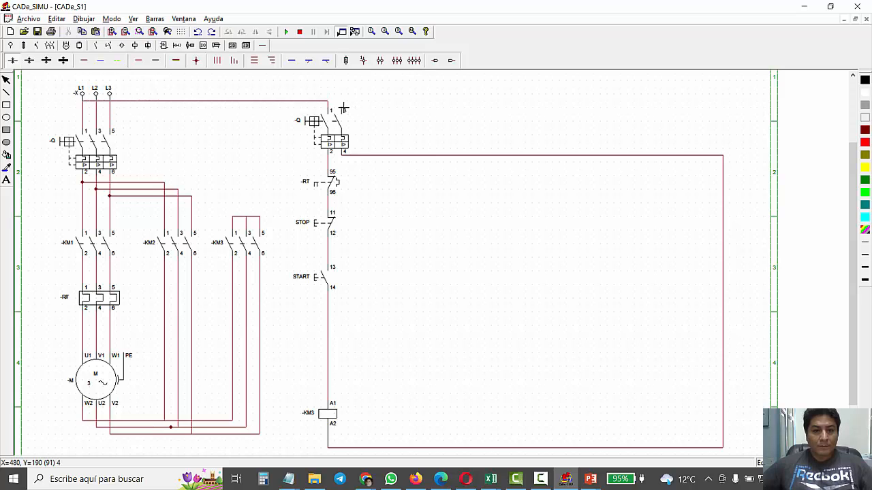
{"action": "mouse_move", "coordinate": [343, 94]}
{"action": "left_mouse_down"}
{"action": "mouse_move", "coordinate": [145, 94]}
{"action": "mouse_move", "coordinate": [146, 117]}
{"action": "mouse_move", "coordinate": [102, 116]}
{"action": "left_mouse_up"}
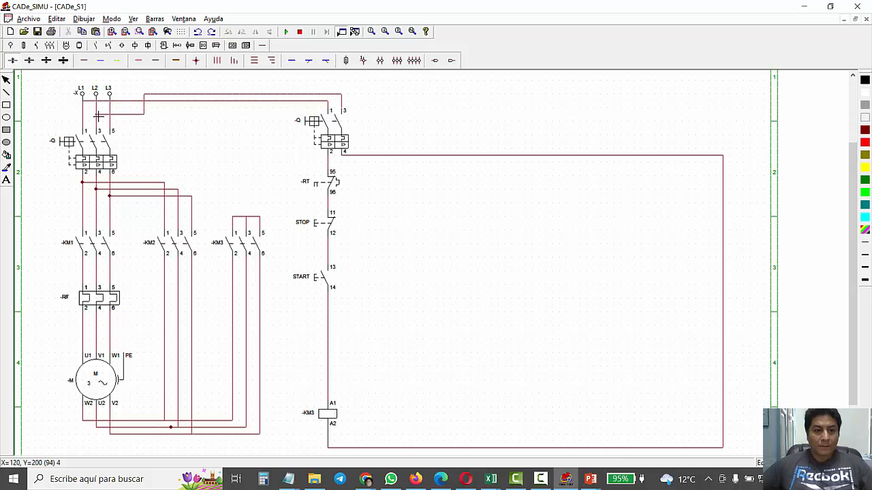
- Simulate the circuit, close the two-pole breaker, operate START repeatedly to test the -KM3 coil and contacts, and stop the simulation
{"action": "left_click", "coordinate": [286, 32]}
{"action": "left_click", "coordinate": [308, 123]}
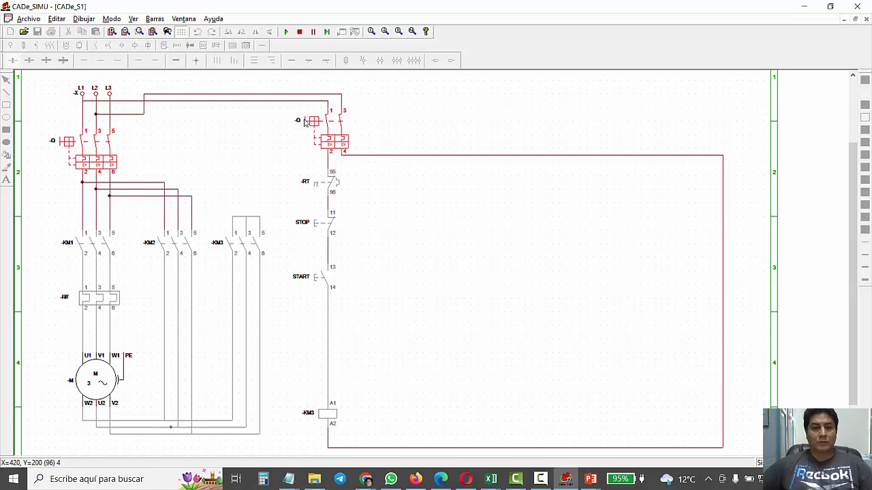
{"action": "left_click", "coordinate": [316, 281]}
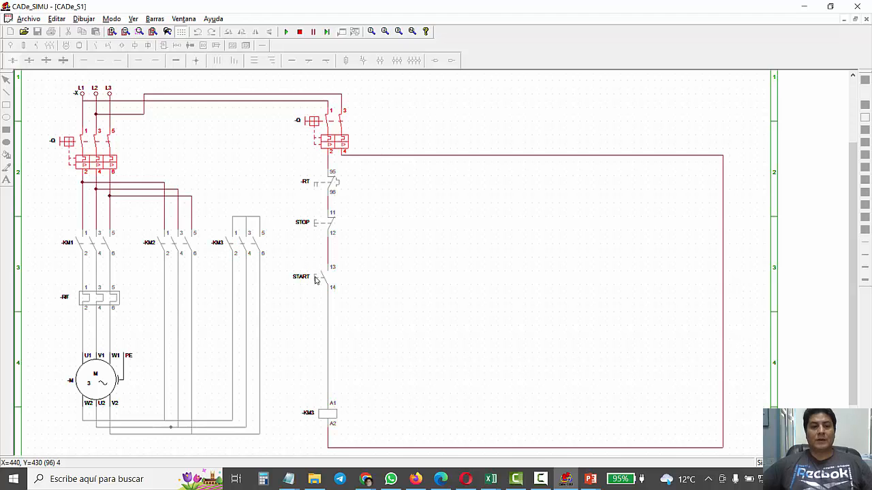
{"action": "left_click", "coordinate": [316, 279]}
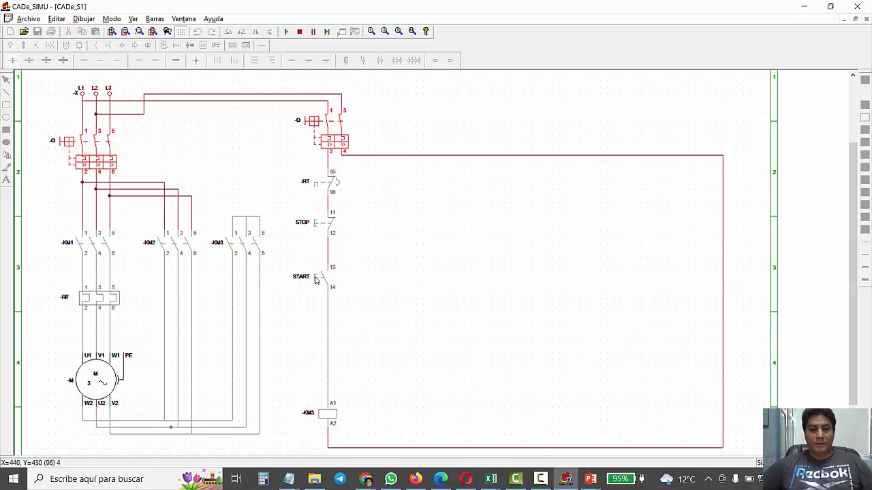
{"action": "left_click", "coordinate": [316, 279]}
{"action": "left_click", "coordinate": [317, 279]}
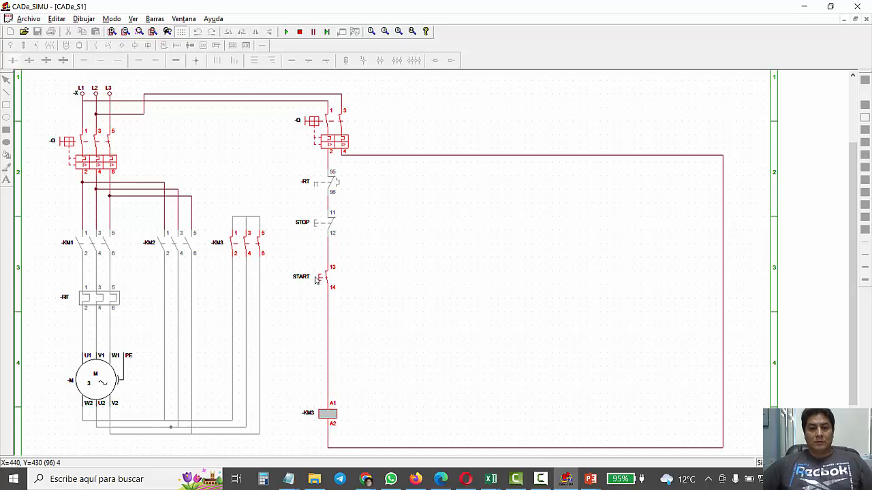
{"action": "left_click", "coordinate": [316, 280]}
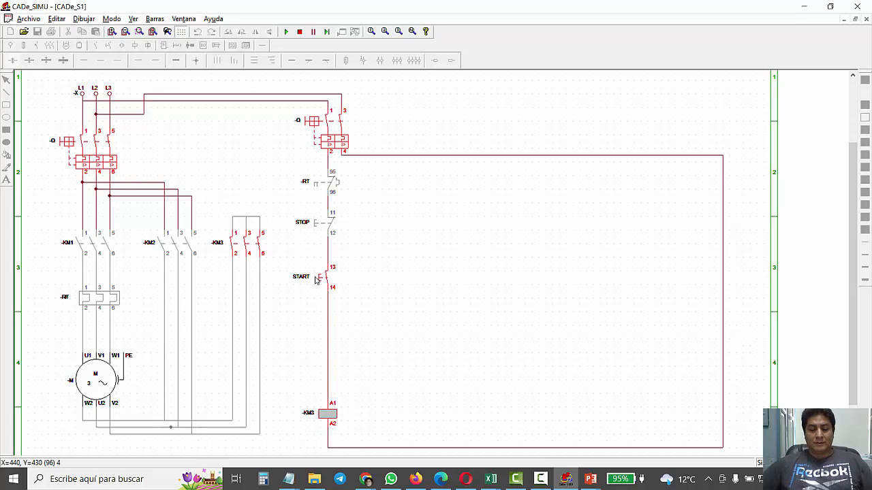
{"action": "left_click", "coordinate": [316, 279]}
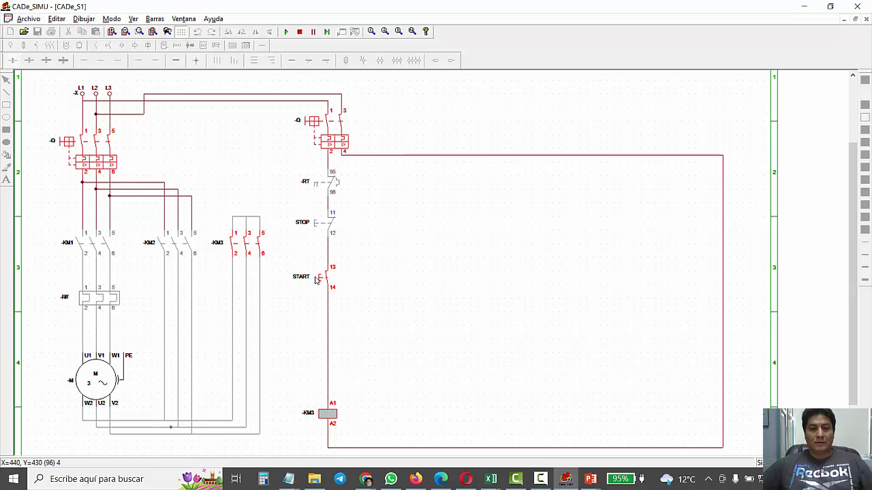
{"action": "left_click", "coordinate": [316, 280]}
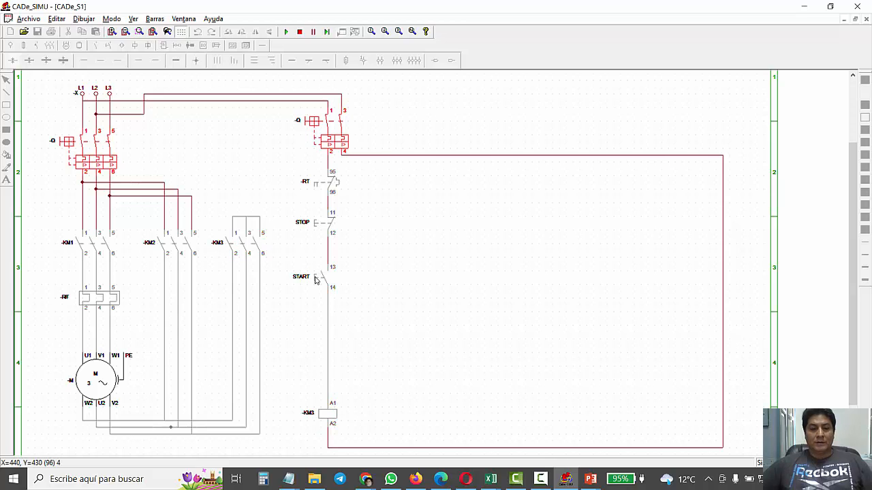
{"action": "left_click", "coordinate": [316, 279]}
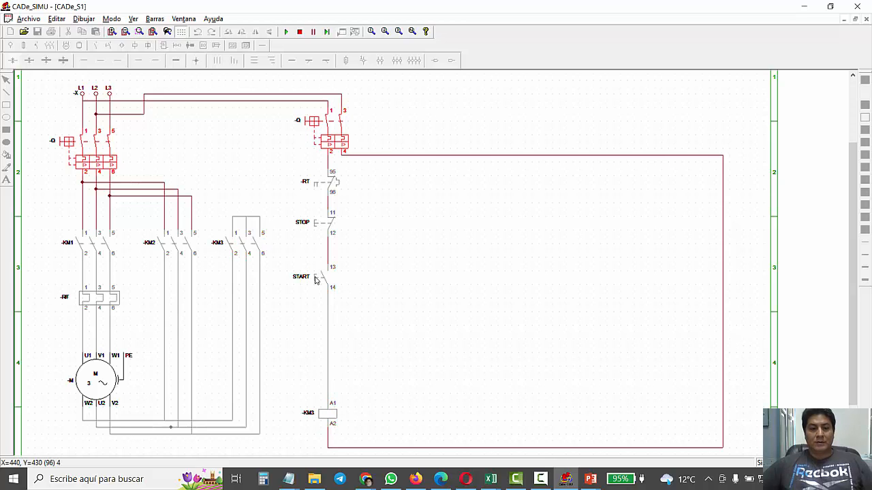
{"action": "left_click", "coordinate": [316, 280]}
{"action": "left_click", "coordinate": [316, 279]}
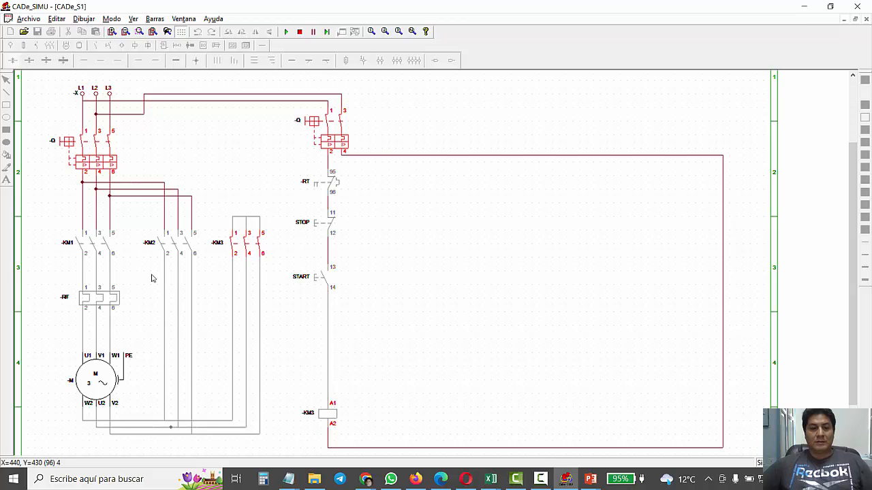
{"action": "left_click", "coordinate": [300, 32]}
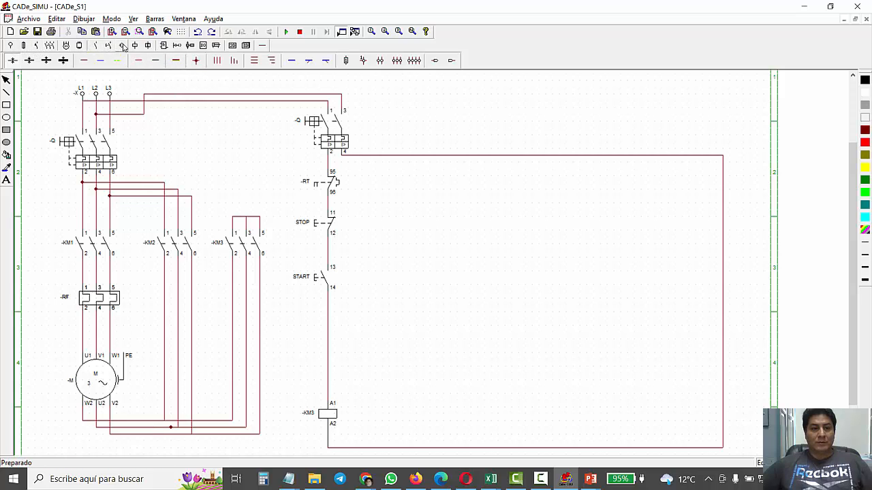
- Place a monostable coil to the right of the -KM3 coil at the same height and name it -KM1
{"action": "left_click", "coordinate": [49, 45]}
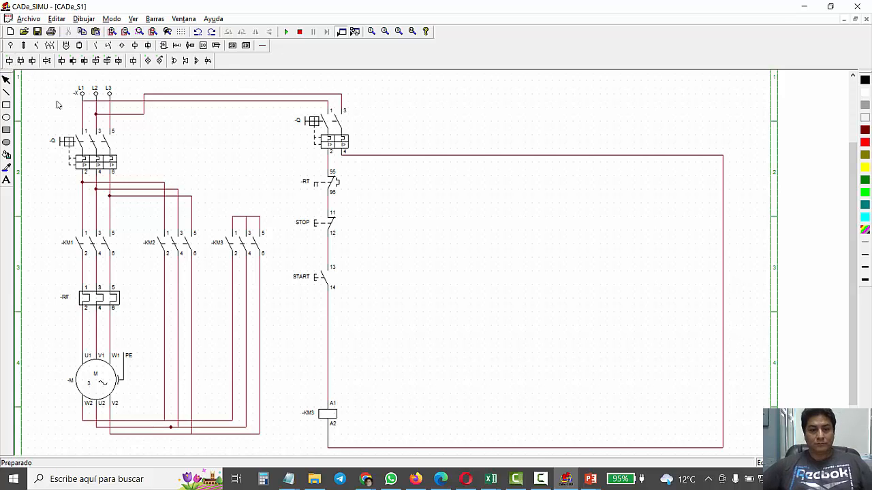
{"action": "left_click", "coordinate": [8, 61]}
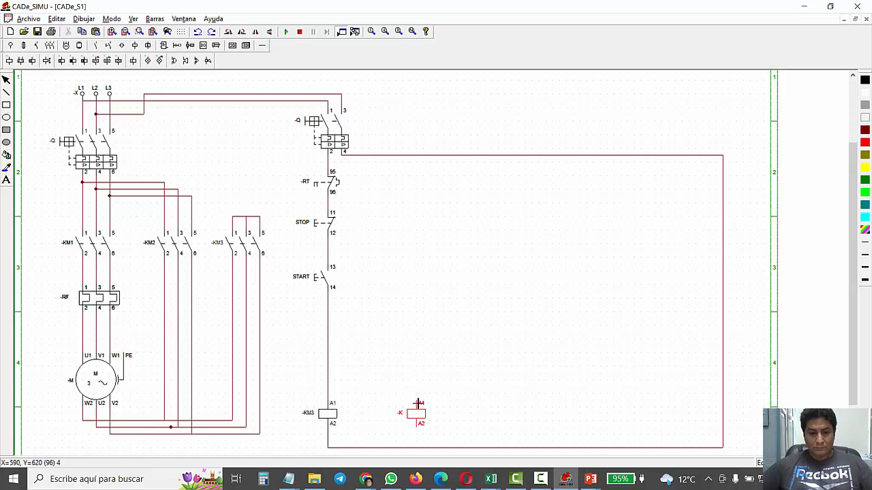
{"action": "left_click", "coordinate": [417, 403]}
{"action": "double_click", "coordinate": [416, 410]}
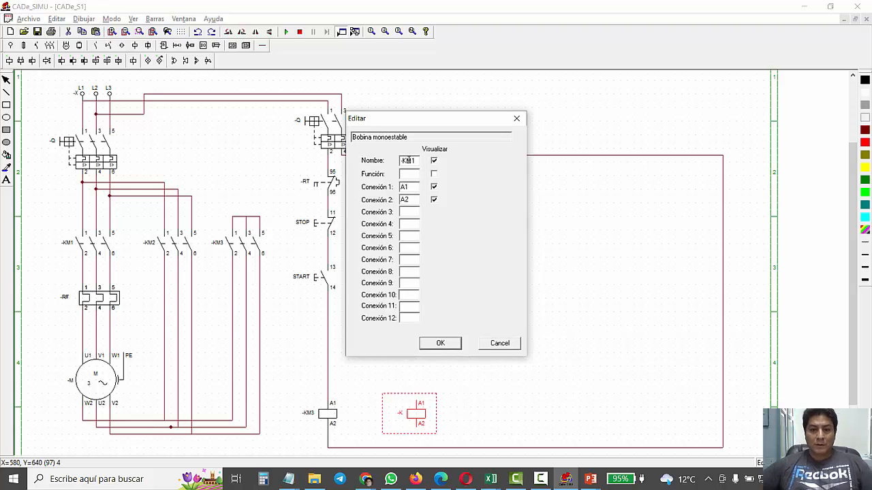
{"action": "left_click", "coordinate": [454, 344]}
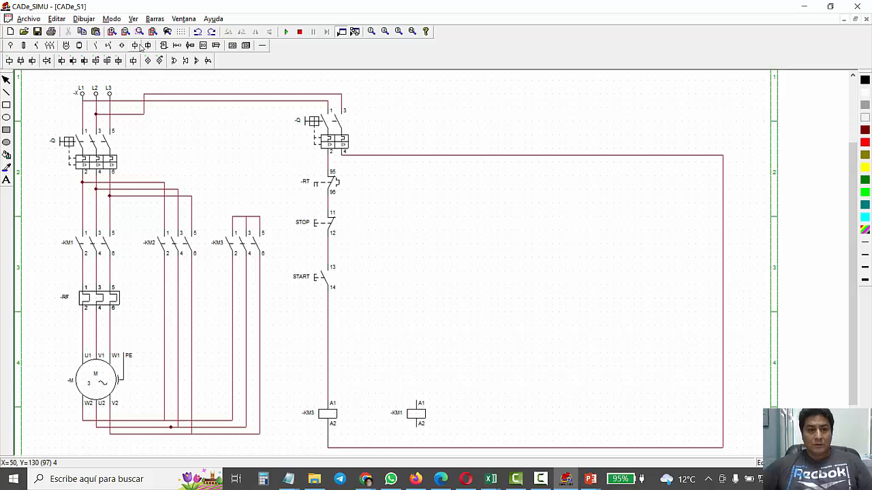
- Draw a horizontal phase cable from the line between STOP and START rightward, ending short of the outer control line
{"action": "left_click", "coordinate": [262, 45]}
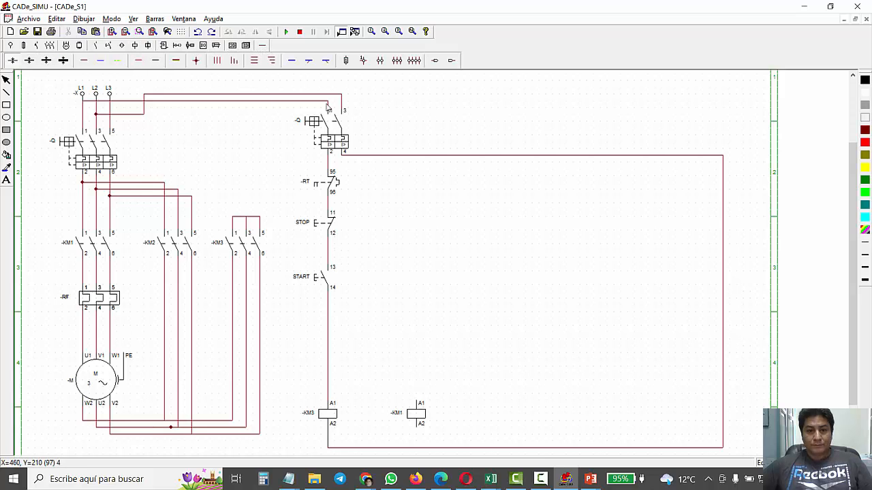
{"action": "left_click", "coordinate": [83, 60]}
{"action": "left_click_drag", "start_coordinate": [331, 246], "coordinate": [654, 243]}
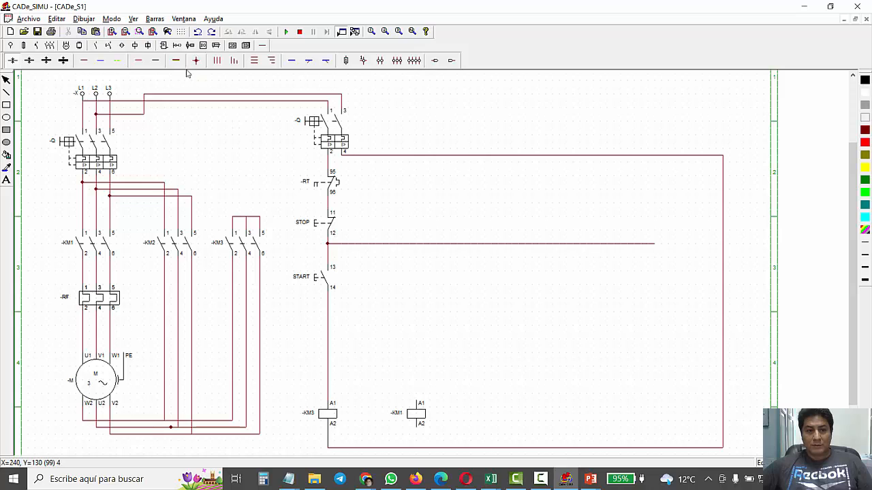
- Place a normally open auxiliary contact beside START, below the horizontal cable, and name it -KM3
{"action": "left_click", "coordinate": [98, 45]}
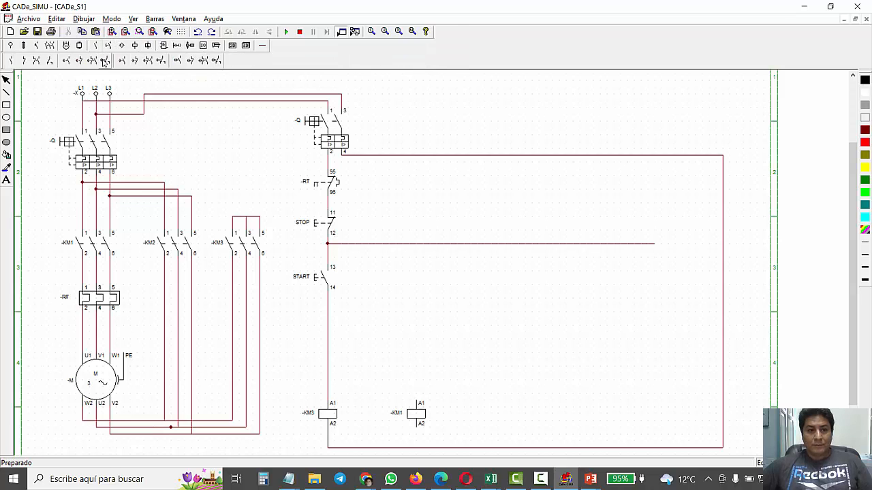
{"action": "left_click", "coordinate": [11, 61]}
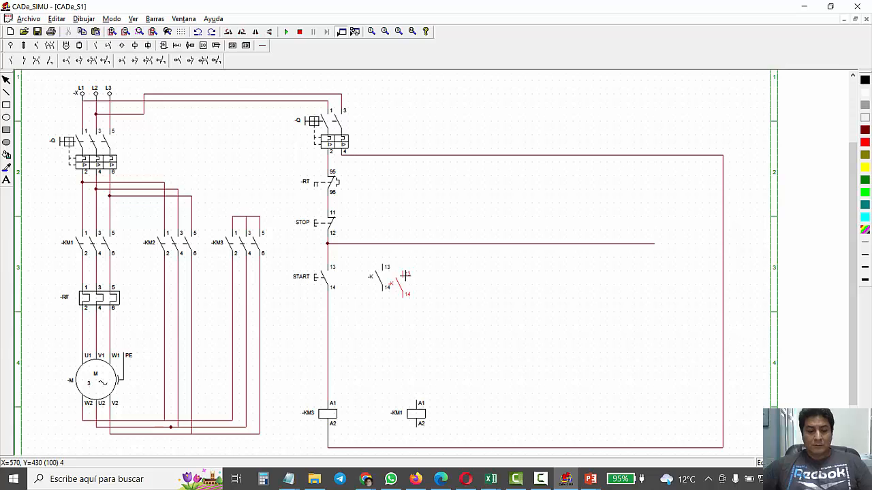
{"action": "left_click", "coordinate": [386, 266]}
{"action": "double_click", "coordinate": [371, 282]}
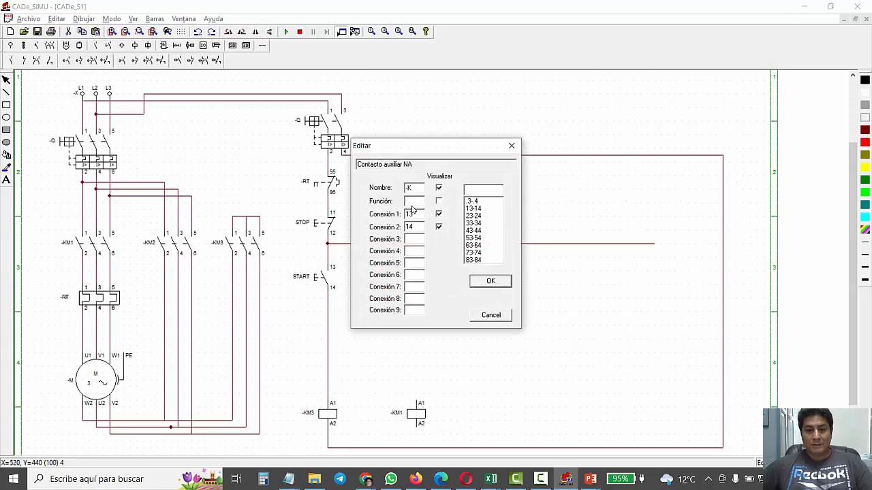
{"action": "type", "text": "M"}
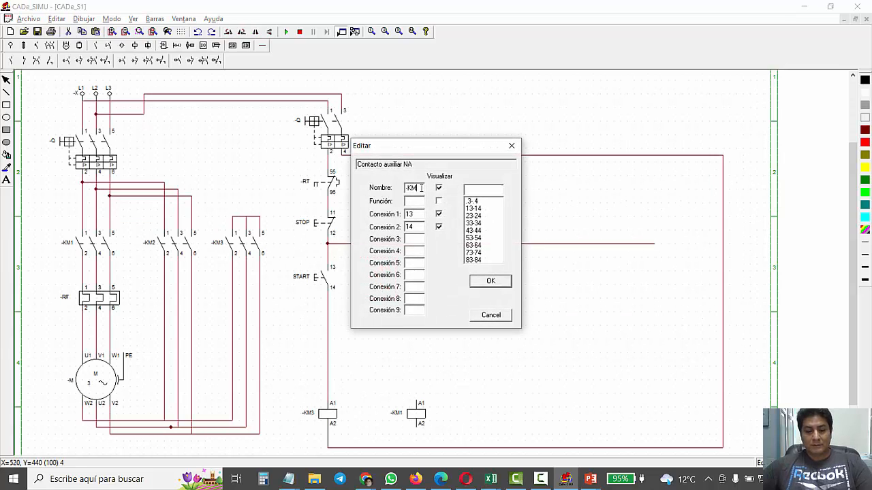
{"action": "type", "text": "3"}
{"action": "left_click", "coordinate": [491, 281]}
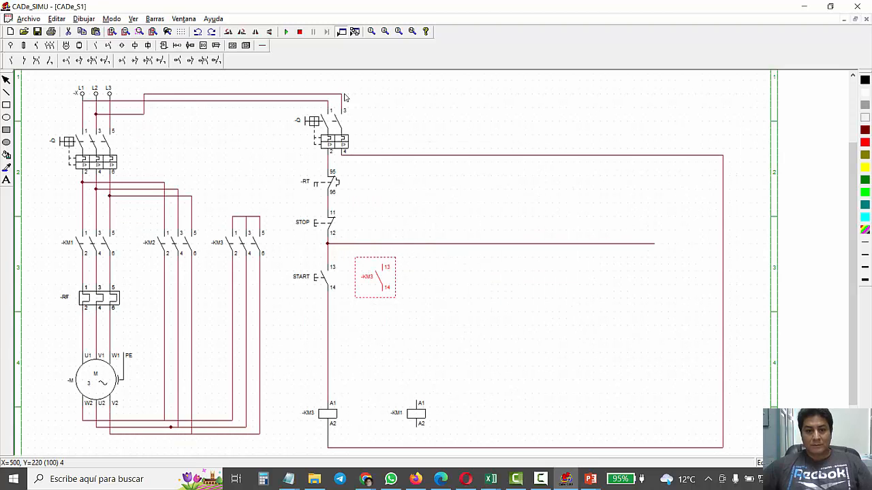
- Wire the -KM3 auxiliary contact in parallel with START, from 13 to the horizontal cable and from 14 to the line below START
{"action": "left_click", "coordinate": [262, 45]}
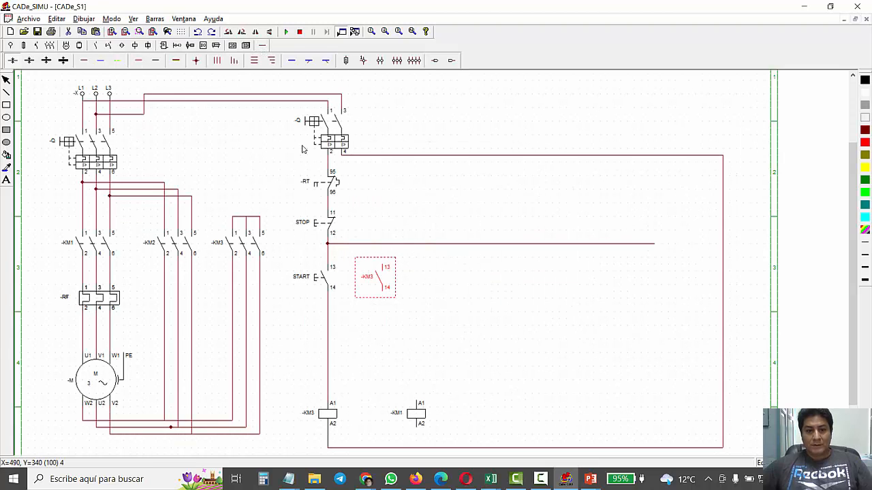
{"action": "left_click", "coordinate": [84, 60]}
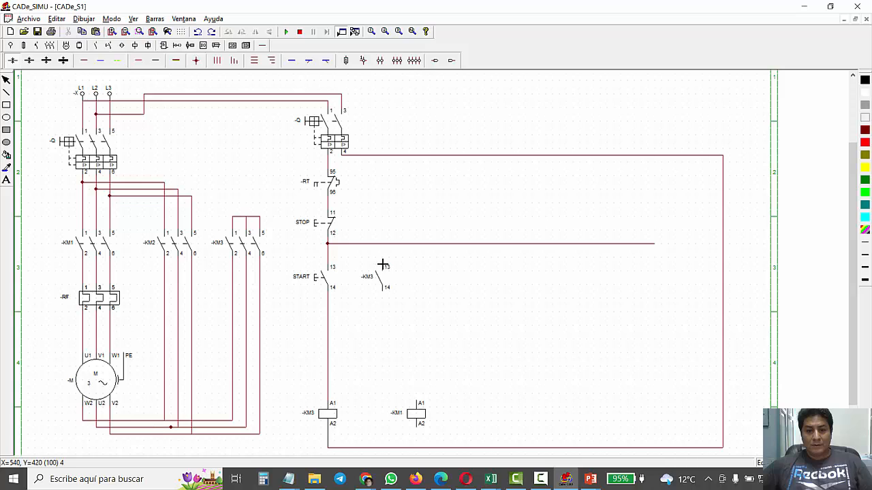
{"action": "left_click_drag", "start_coordinate": [381, 243], "coordinate": [382, 254]}
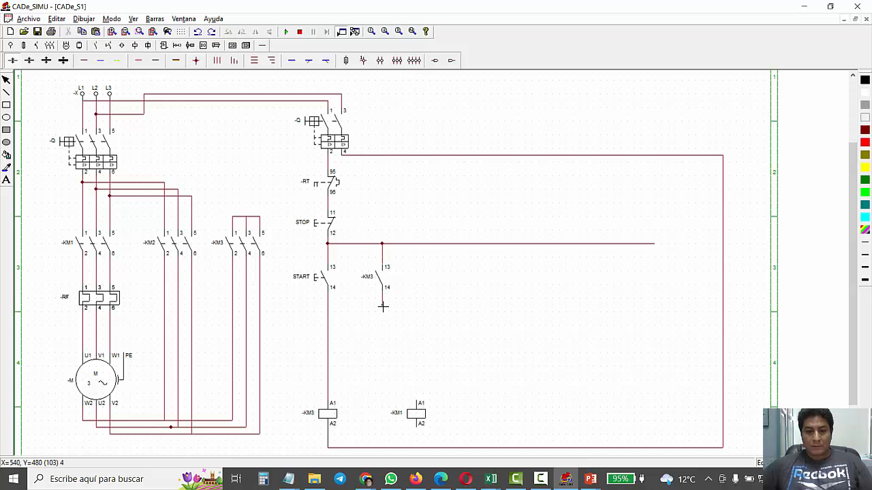
{"action": "left_click_drag", "start_coordinate": [382, 306], "coordinate": [327, 305]}
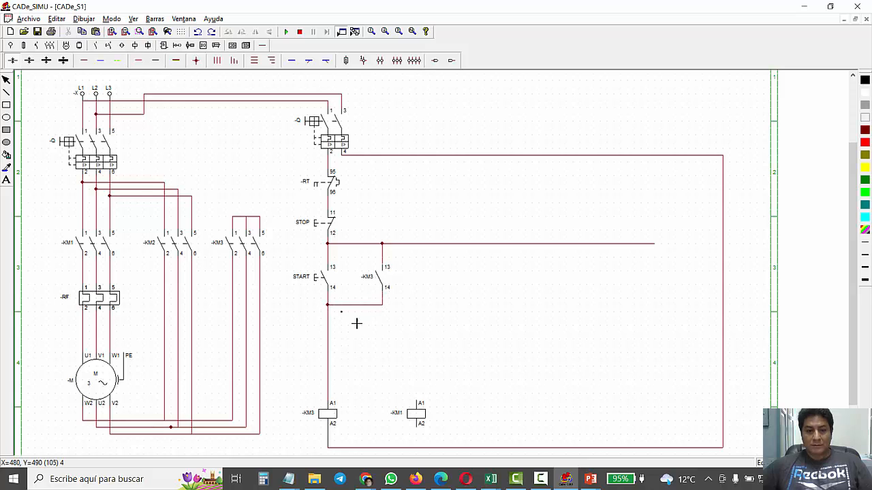
- Simulate the circuit, close the two-pole breaker, test the -KM3 self-holding contact with START and STOP, and stop the simulation
{"action": "left_click", "coordinate": [286, 31]}
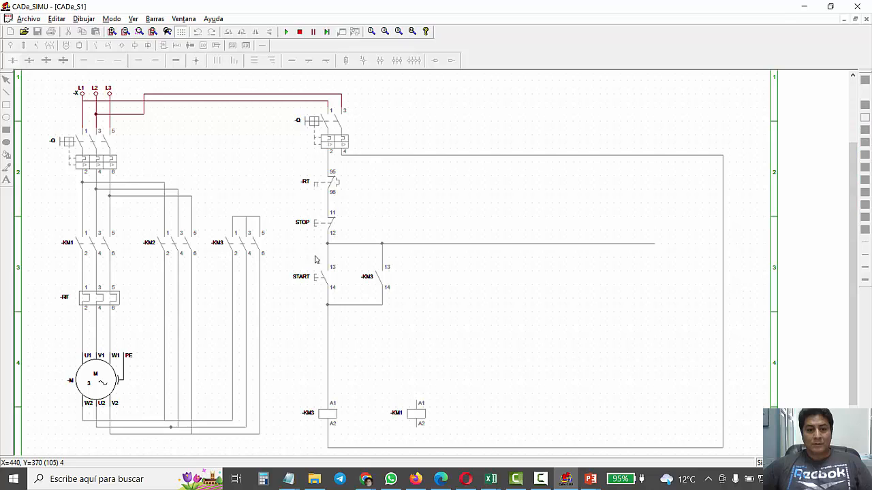
{"action": "left_click", "coordinate": [314, 124]}
{"action": "left_click", "coordinate": [320, 281]}
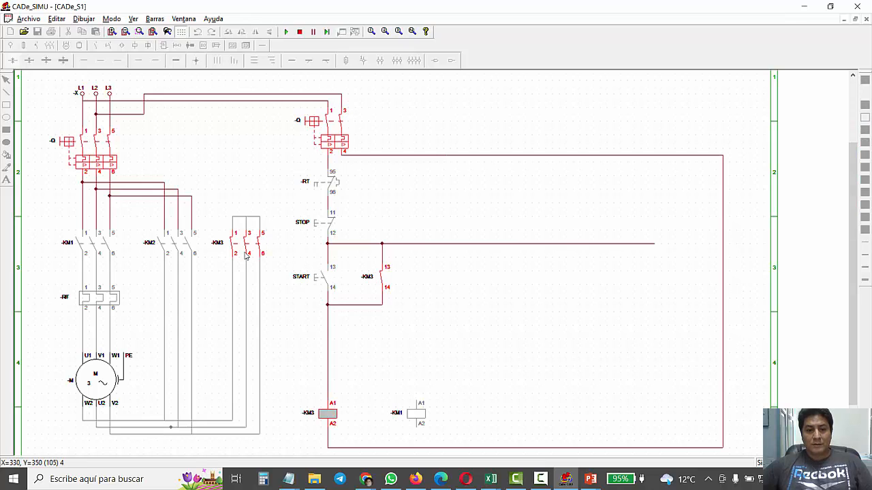
{"action": "left_click", "coordinate": [317, 225]}
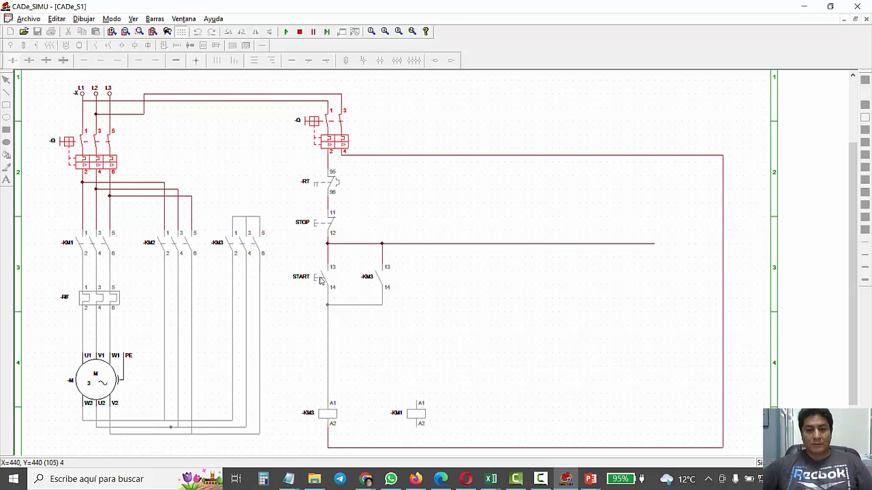
{"action": "left_click", "coordinate": [320, 278]}
{"action": "left_click", "coordinate": [317, 224]}
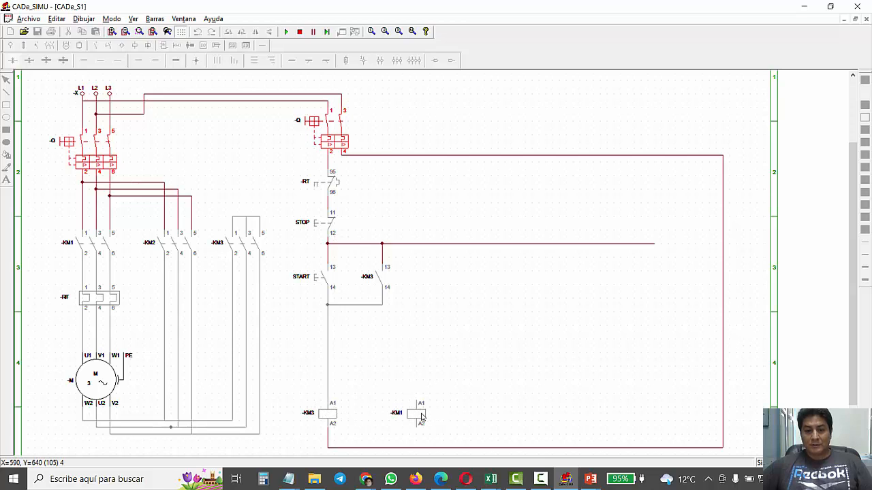
{"action": "left_click", "coordinate": [299, 31]}
- Move the -KM1 coil slightly farther right, keeping it level with the -KM3 coil
{"action": "left_click_drag", "start_coordinate": [416, 413], "coordinate": [448, 411]}
{"action": "left_click", "coordinate": [443, 338]}
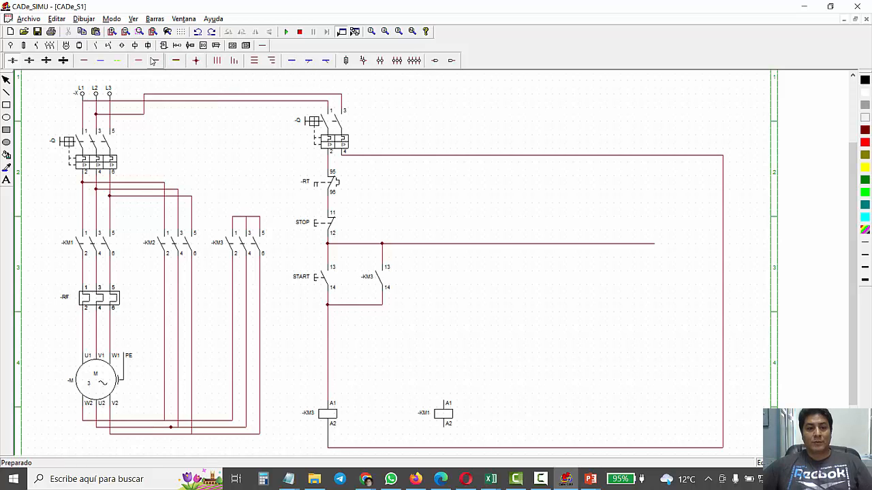
- Place a normally open auxiliary contact above the -KM1 coil, level with the self-holding contact, and name it -KM3
{"action": "left_click", "coordinate": [85, 61]}
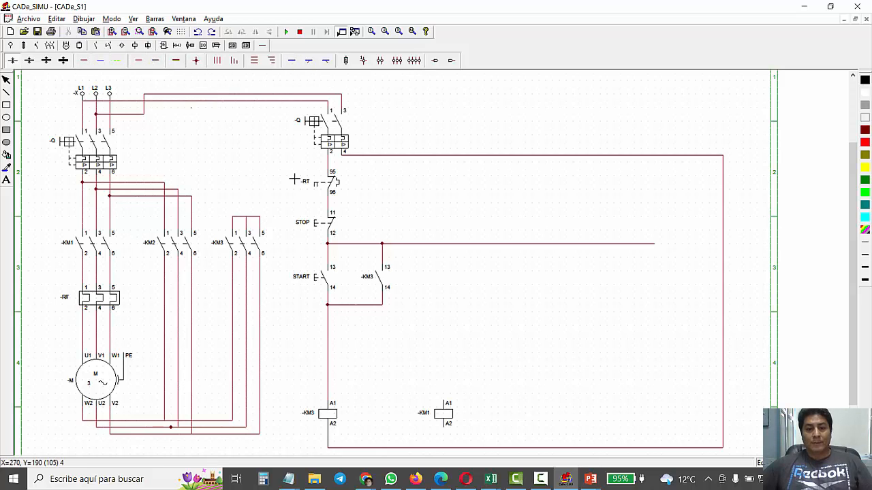
{"action": "left_click", "coordinate": [95, 45]}
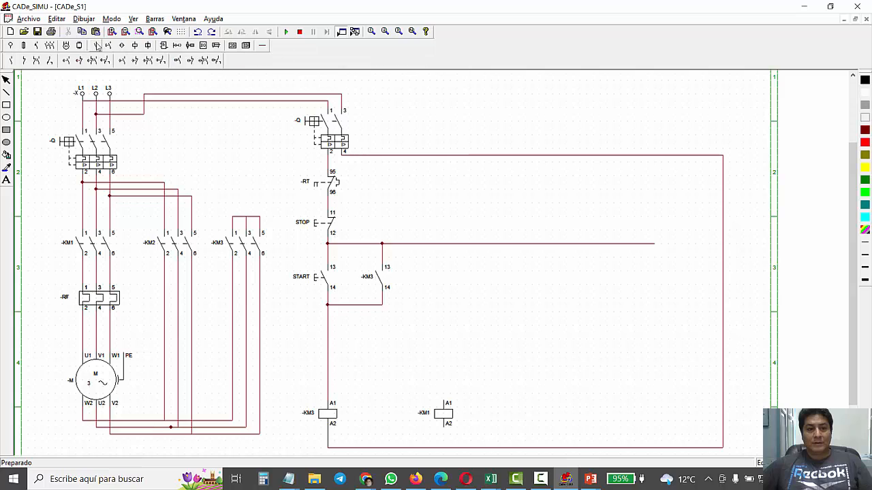
{"action": "left_click", "coordinate": [17, 60]}
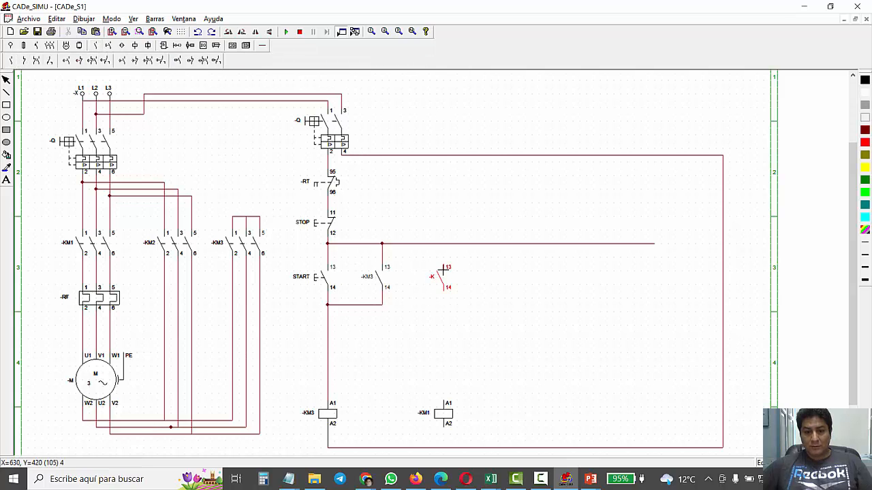
{"action": "left_click", "coordinate": [443, 272]}
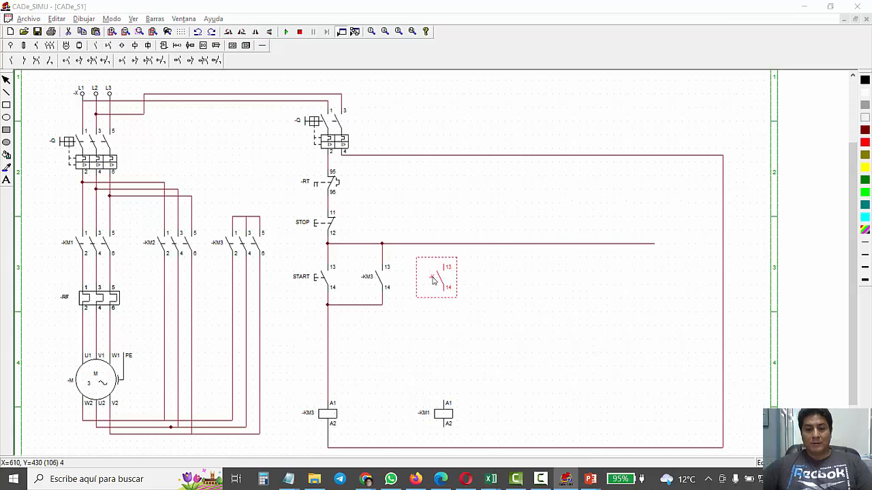
{"action": "double_click", "coordinate": [433, 281]}
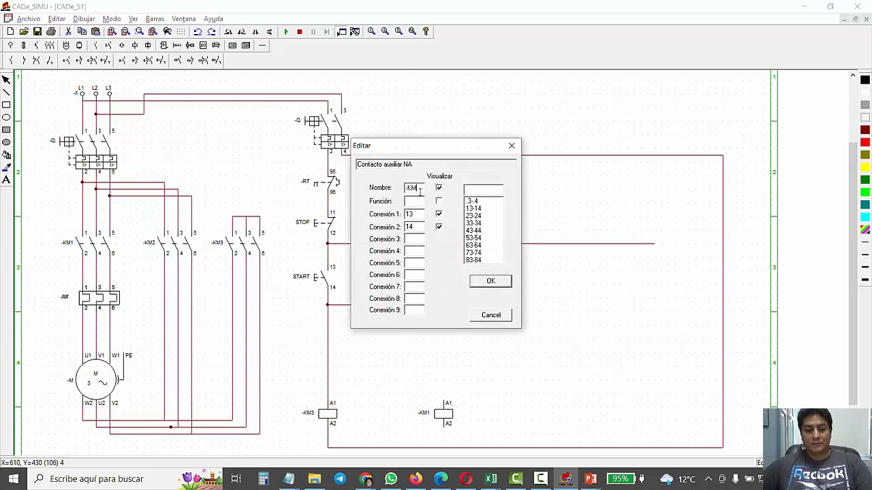
{"action": "left_click", "coordinate": [484, 283]}
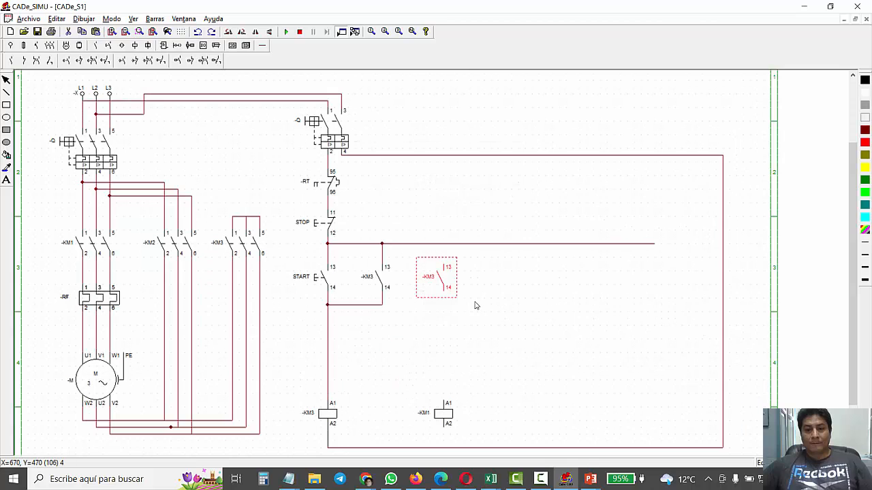
- Wire the new -KM3 contact from the horizontal cable down to A1 of the -KM1 coil, and A2 to the lower return cable
{"action": "left_click", "coordinate": [263, 45]}
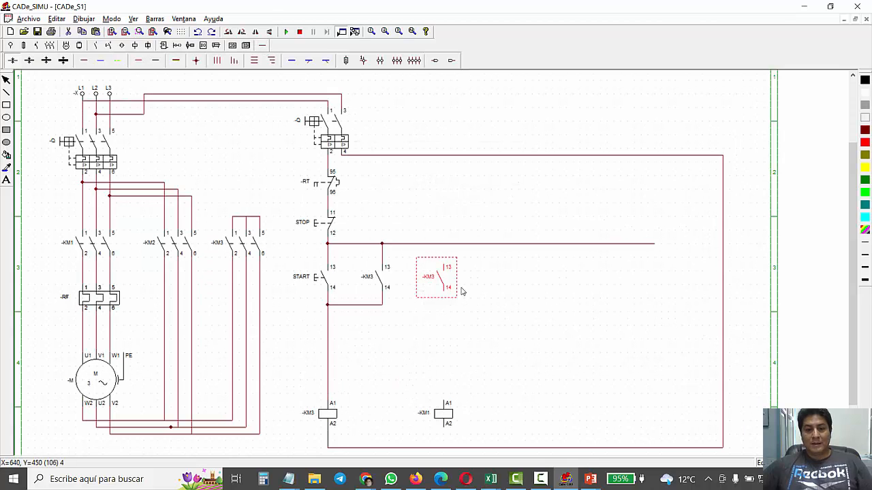
{"action": "left_click", "coordinate": [88, 62]}
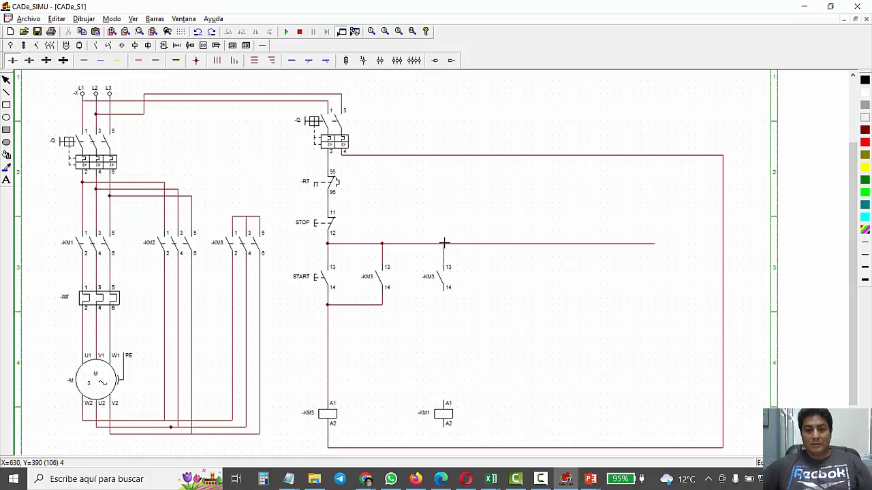
{"action": "left_click", "coordinate": [443, 244]}
{"action": "left_click", "coordinate": [443, 293]}
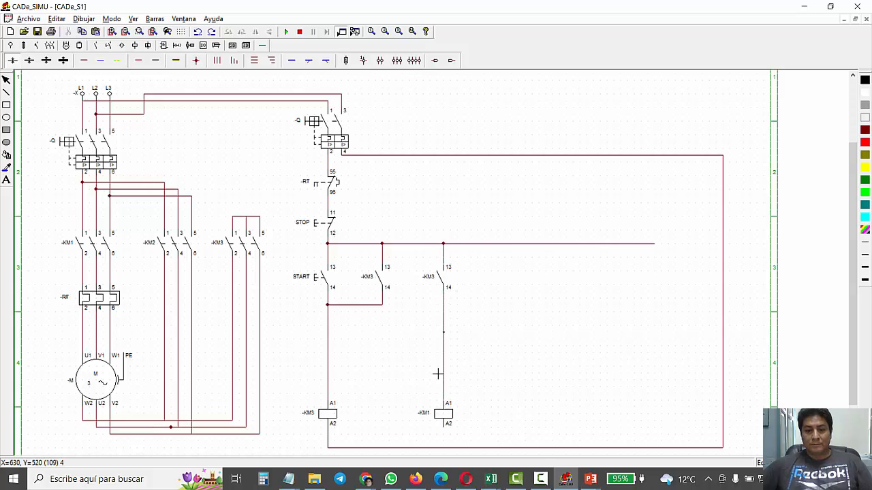
{"action": "left_click_drag", "start_coordinate": [445, 430], "coordinate": [446, 446]}
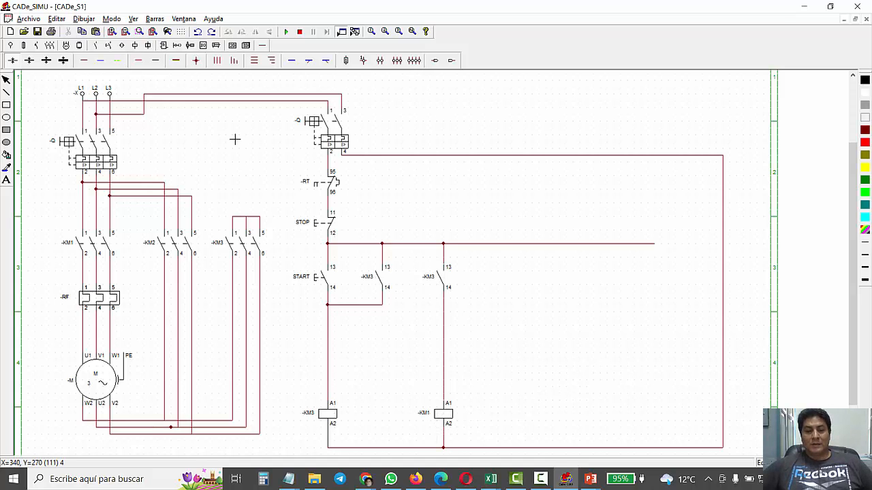
- Simulate the circuit, close the two-pole breaker, and operate START and STOP repeatedly to test the -KM3 and -KM1 coils
{"action": "left_click", "coordinate": [286, 32]}
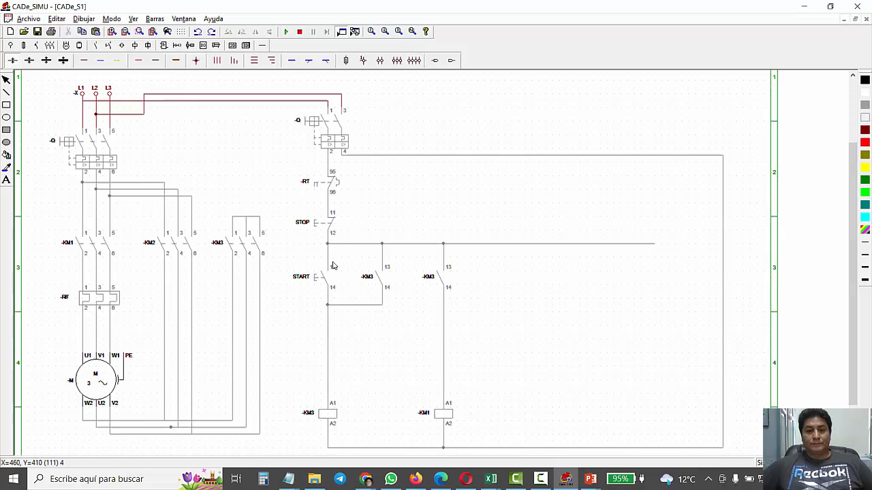
{"action": "left_click", "coordinate": [324, 126]}
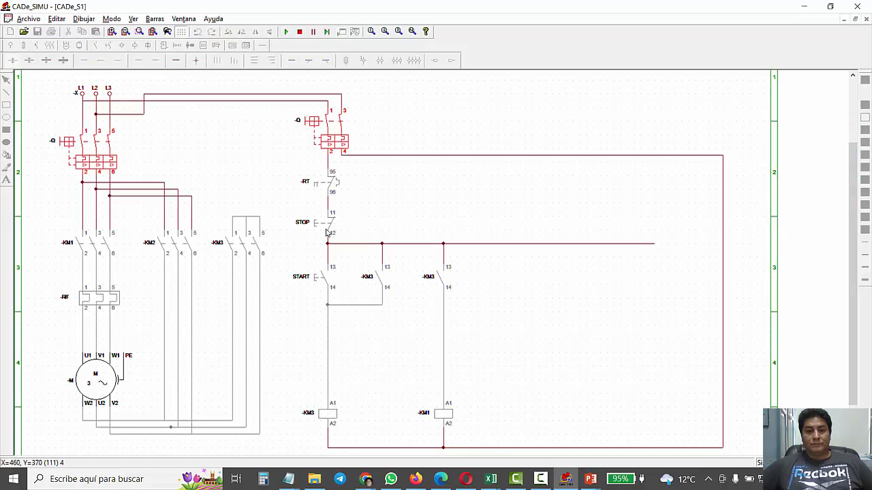
{"action": "left_click", "coordinate": [316, 279]}
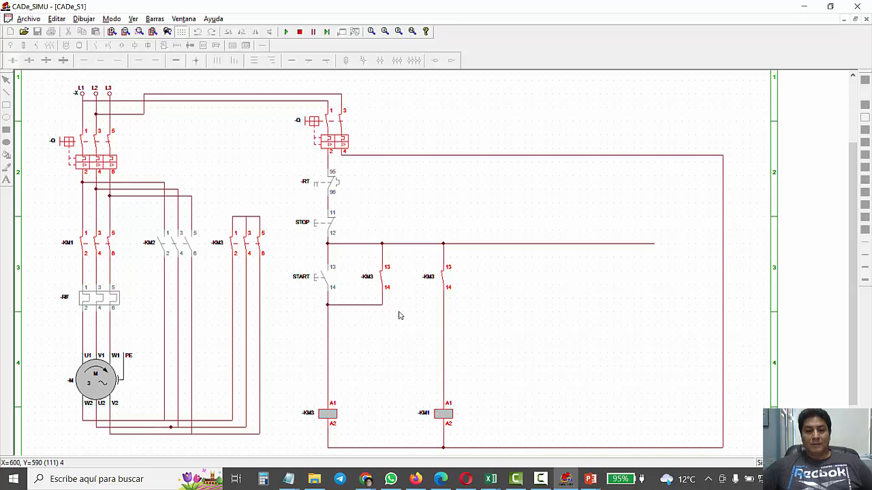
{"action": "left_click", "coordinate": [313, 223]}
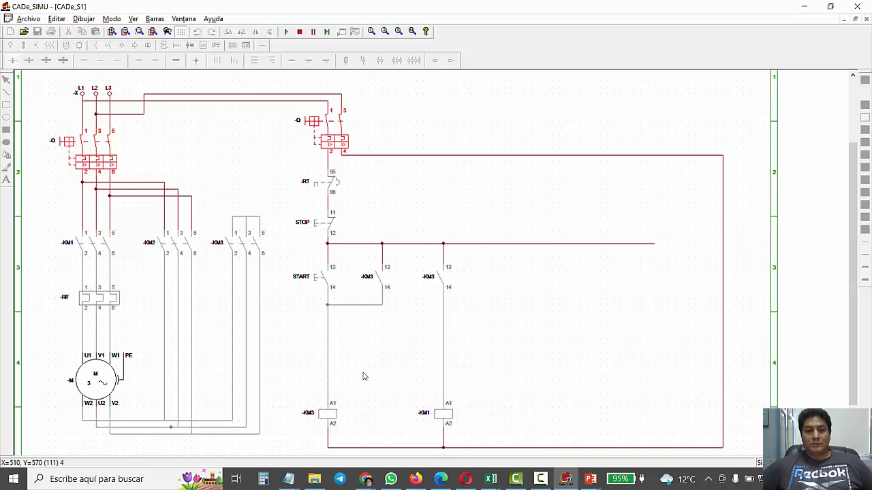
{"action": "left_click", "coordinate": [314, 277]}
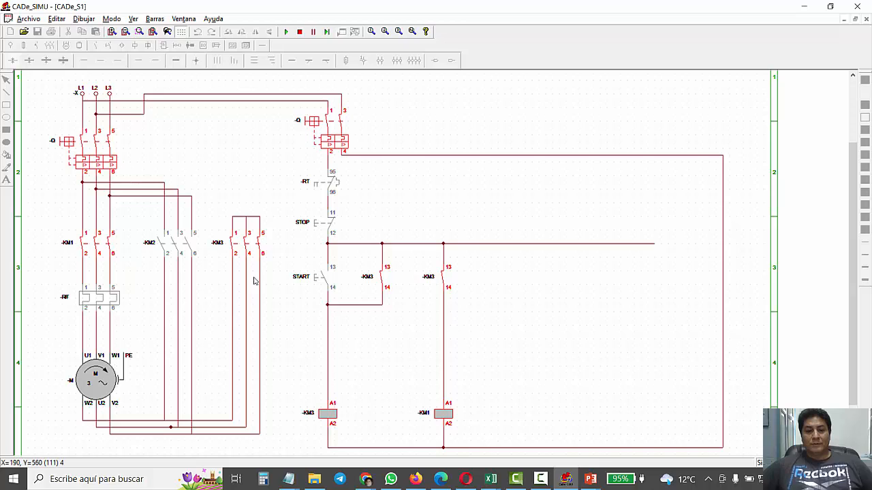
{"action": "left_click", "coordinate": [316, 227]}
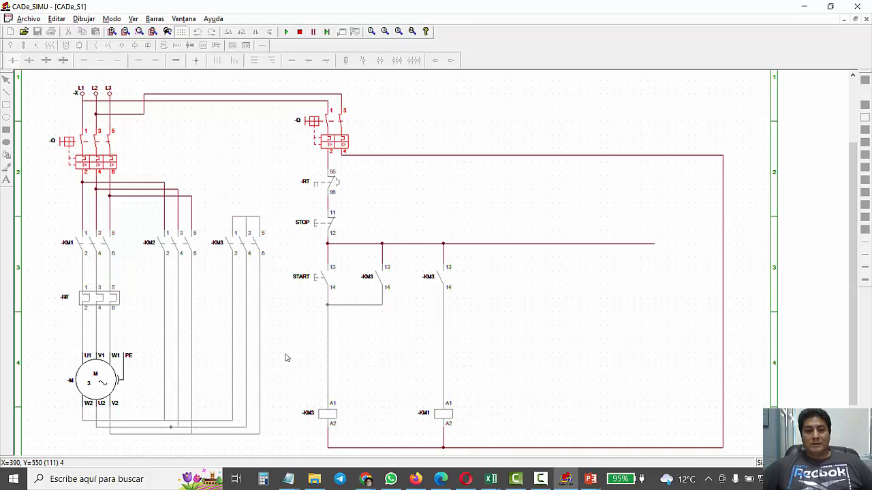
{"action": "left_click", "coordinate": [315, 280]}
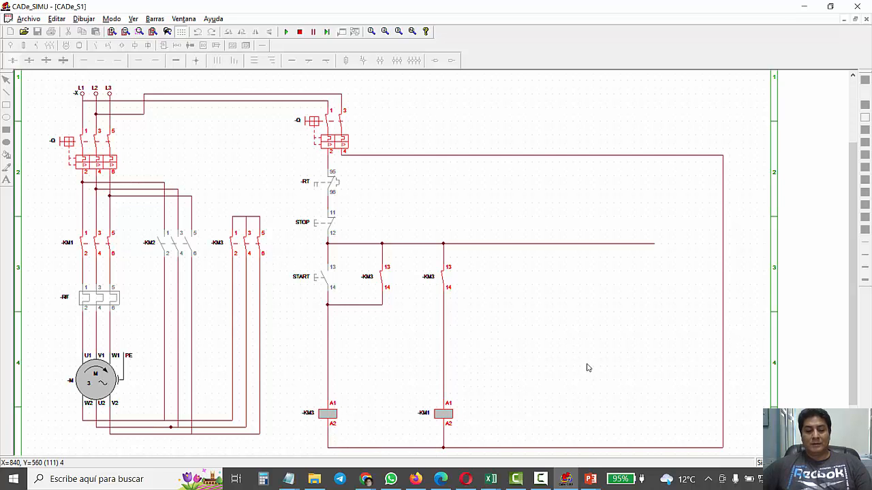
- Review the star-delta motor connection slide in PowerPoint, return to CADe_SIMU and stop the simulation
{"action": "key", "text": "alt+Tab"}
{"action": "key", "text": "alt+Tab"}
{"action": "key", "text": "alt+Tab"}
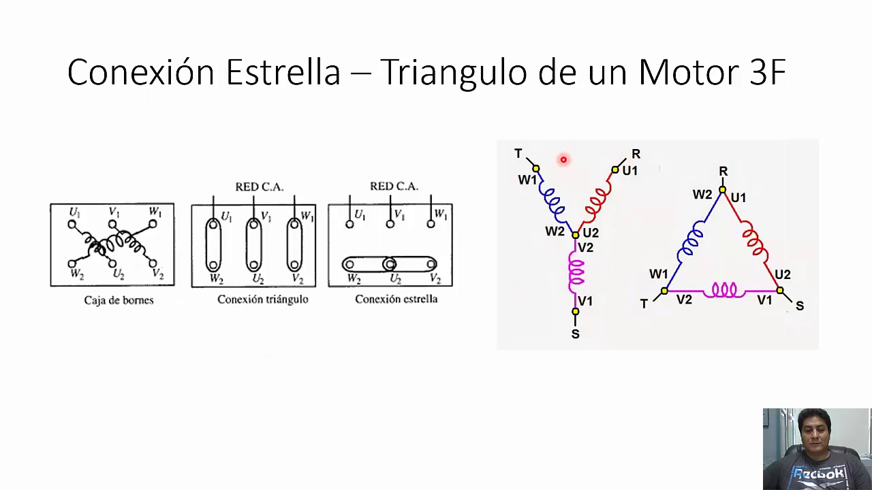
{"action": "key", "text": "alt+Tab"}
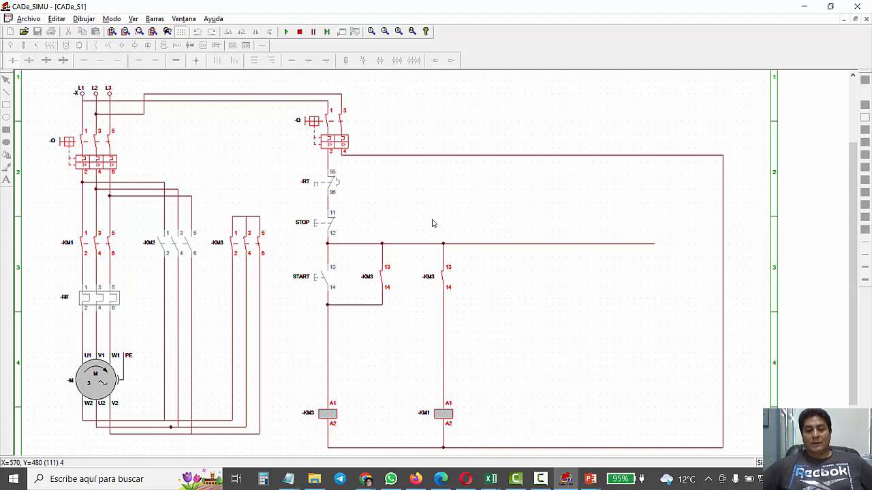
{"action": "left_click", "coordinate": [300, 32]}
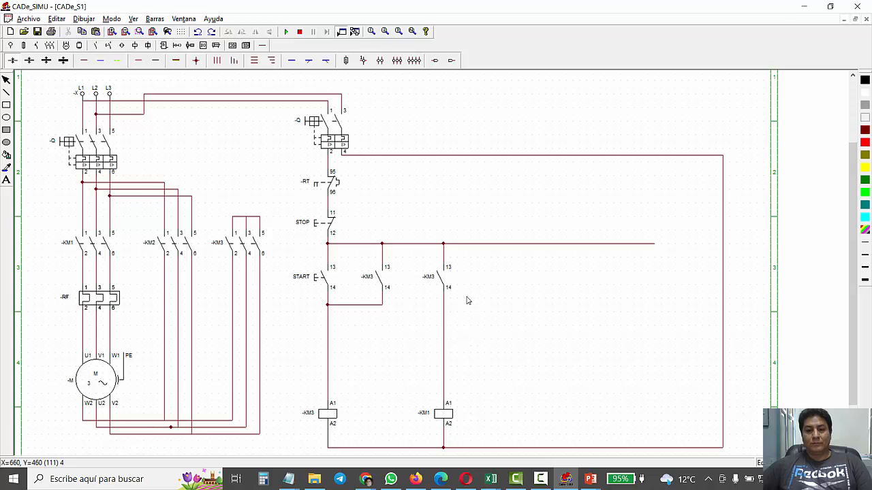
- Switch to the timer relay slide in PowerPoint and examine the contact and coil symbols with the laser pointer
{"action": "key", "text": "alt+Tab"}
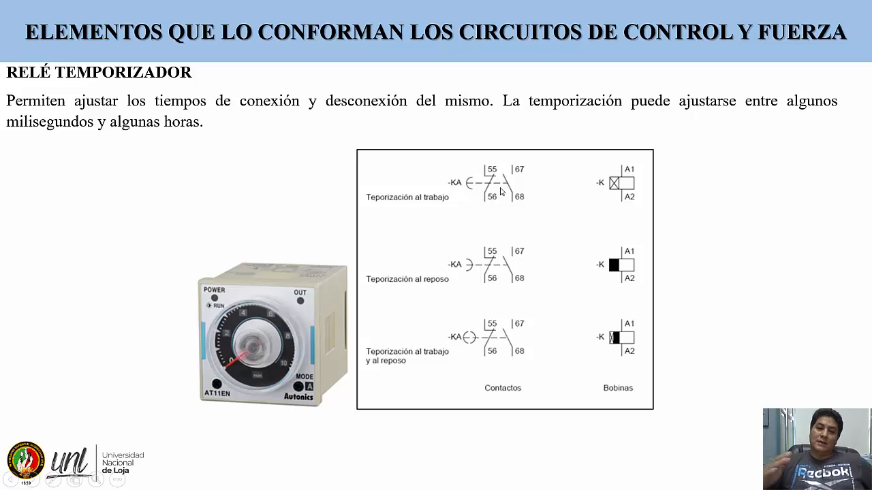
{"action": "left_click", "coordinate": [54, 481]}
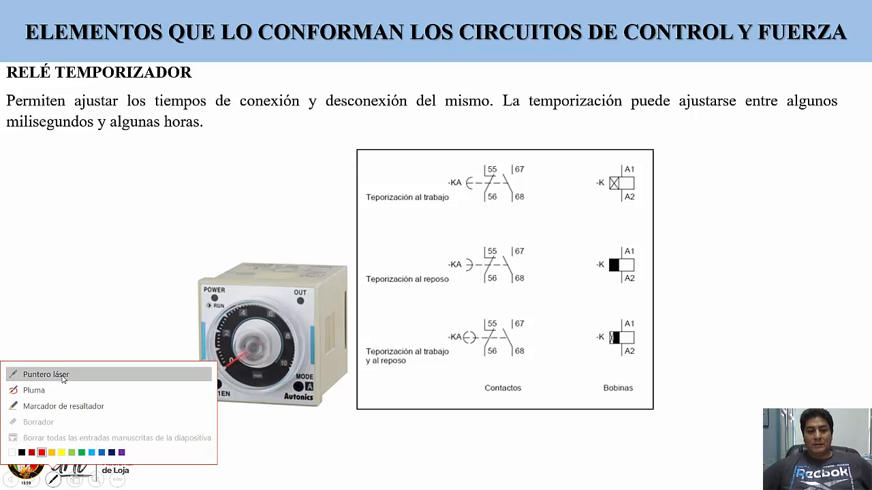
{"action": "left_click", "coordinate": [67, 375]}
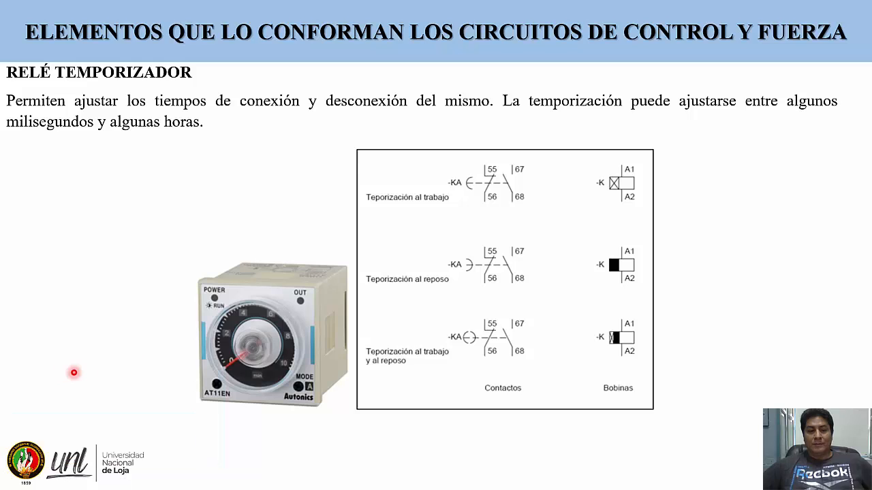
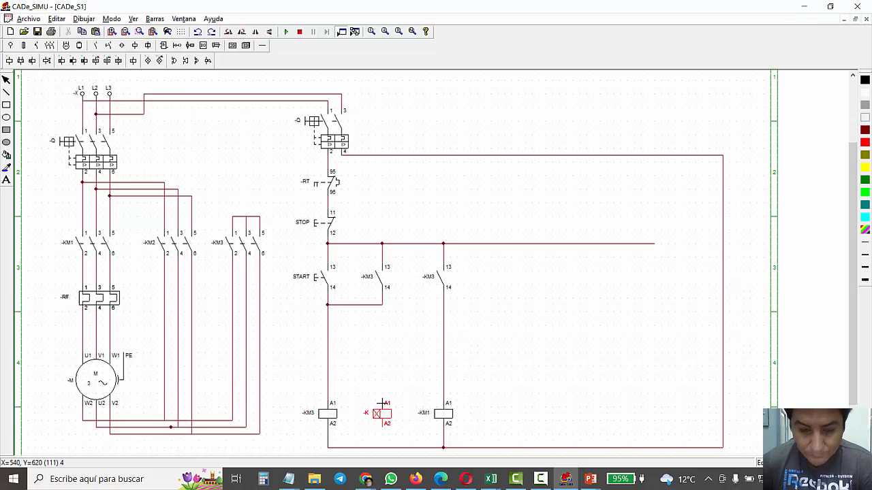
- Place an on-delay timer coil between the -KM3 and -KM1 coils, name it -KT1 and set its delay to 5 x 1 second
{"action": "left_click", "coordinate": [382, 403]}
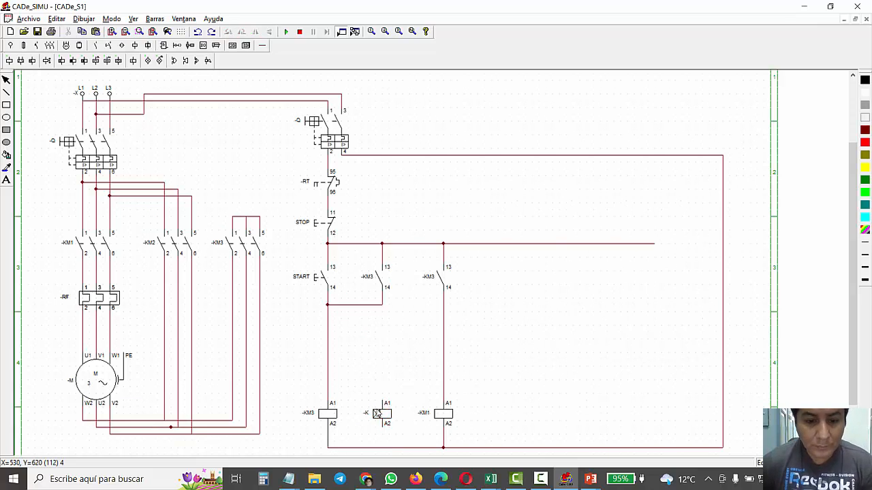
{"action": "double_click", "coordinate": [377, 413]}
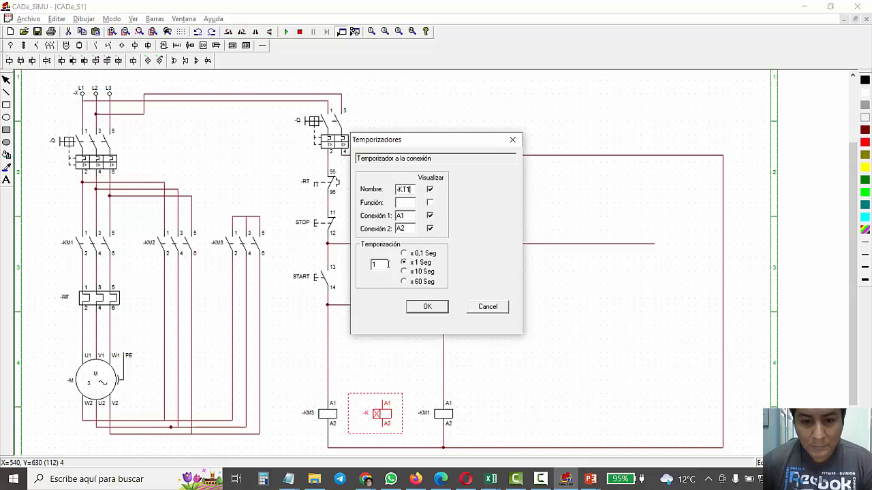
{"action": "left_click_drag", "start_coordinate": [382, 264], "coordinate": [369, 266]}
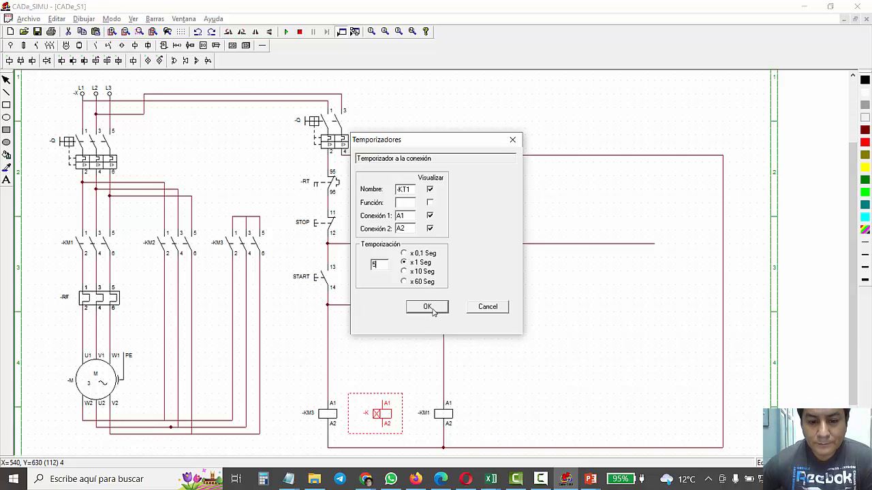
{"action": "left_click", "coordinate": [430, 308]}
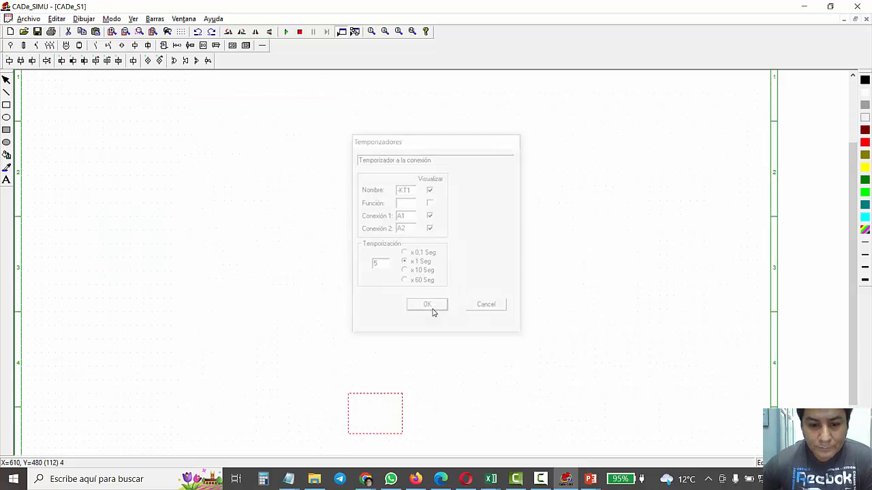
- Wire the -KT1 timer coil in parallel with the -KM3 coil, from A1 to its supply line and A2 to the lower return cable
{"action": "left_click", "coordinate": [246, 45]}
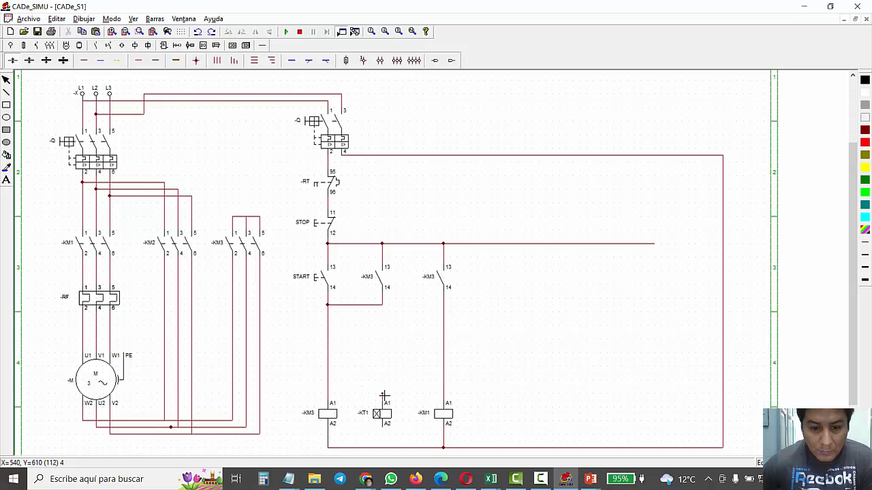
{"action": "left_click_drag", "start_coordinate": [383, 393], "coordinate": [331, 396]}
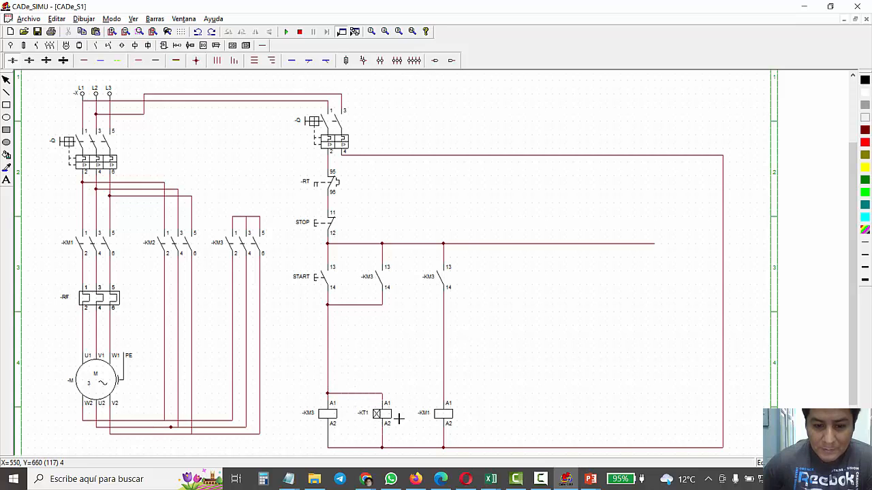
{"action": "key", "text": "Escape"}
- Replace the cable between START and the -KM3 coil with a normally open on-delay timer contact named -KT1, wired in series
{"action": "left_click", "coordinate": [327, 330]}
{"action": "key", "text": "Delete"}
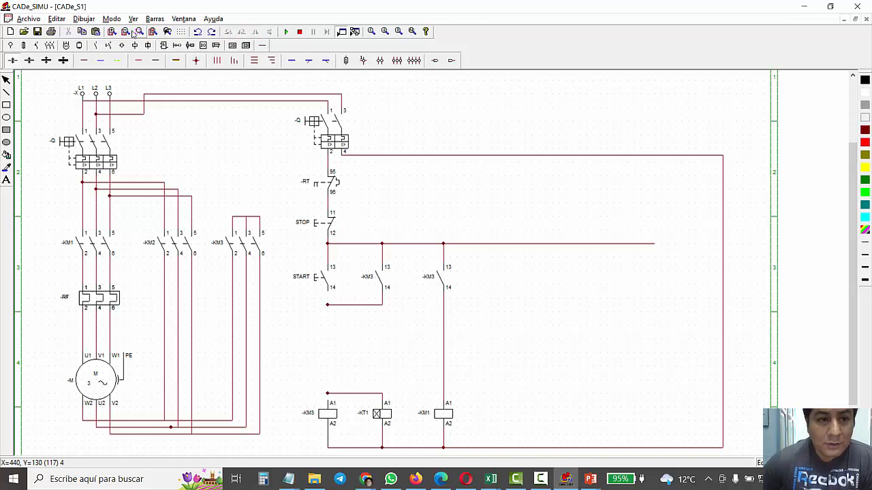
{"action": "left_click", "coordinate": [97, 45]}
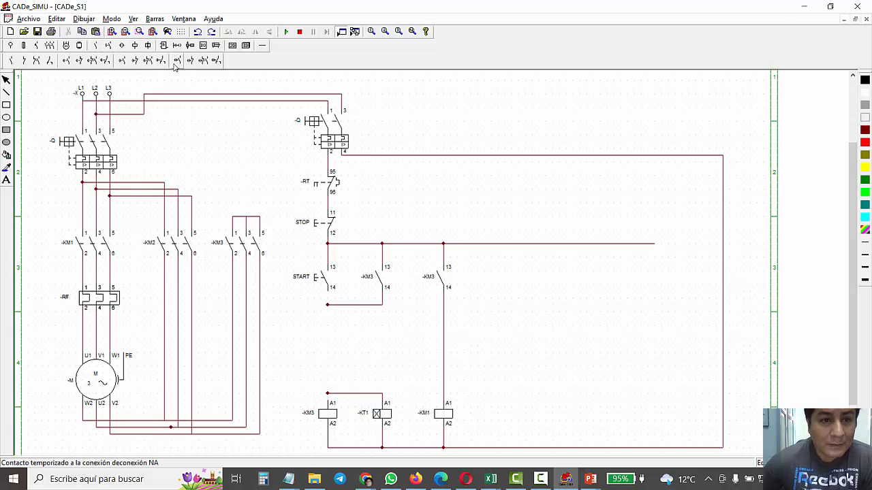
{"action": "left_click", "coordinate": [66, 61]}
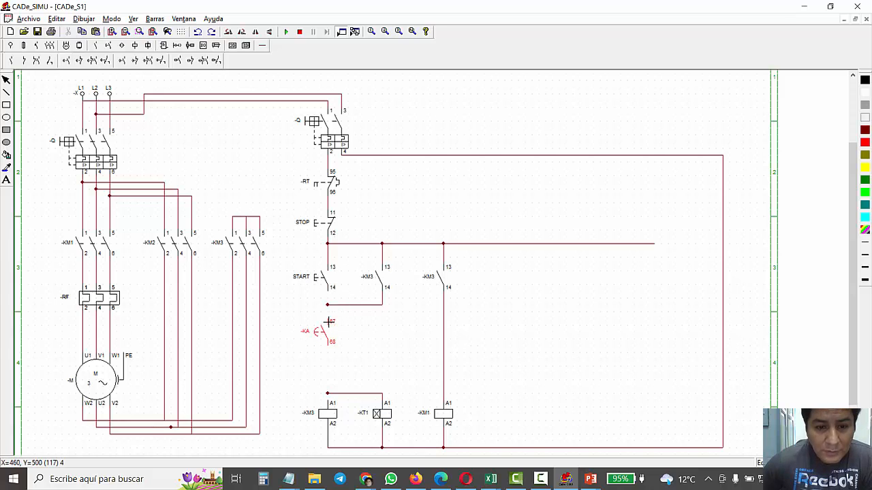
{"action": "left_click", "coordinate": [326, 322]}
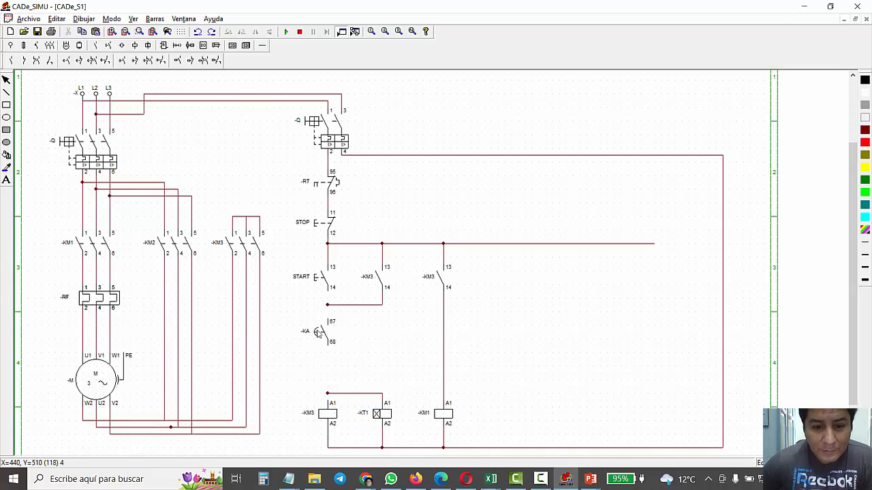
{"action": "double_click", "coordinate": [317, 333]}
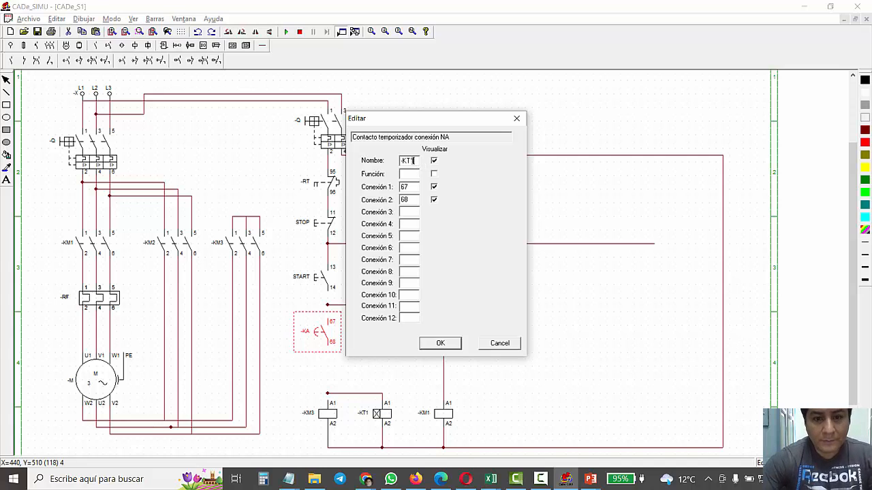
{"action": "left_click", "coordinate": [452, 342]}
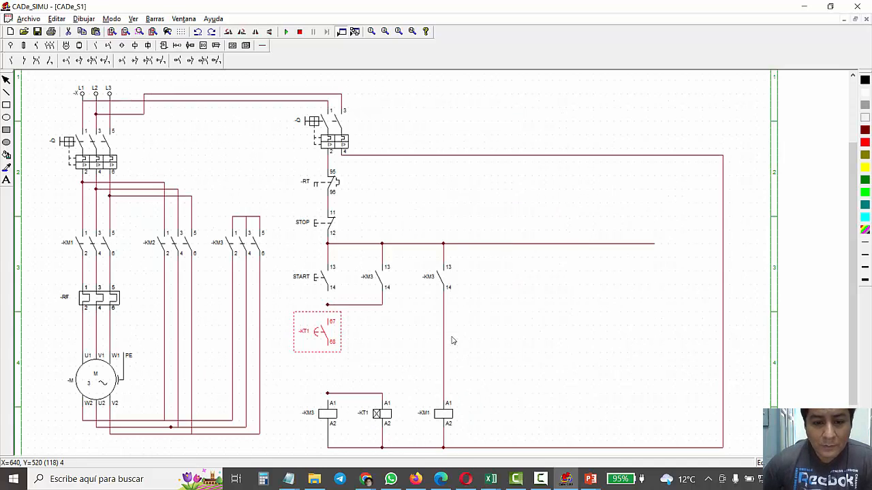
{"action": "left_click", "coordinate": [262, 45]}
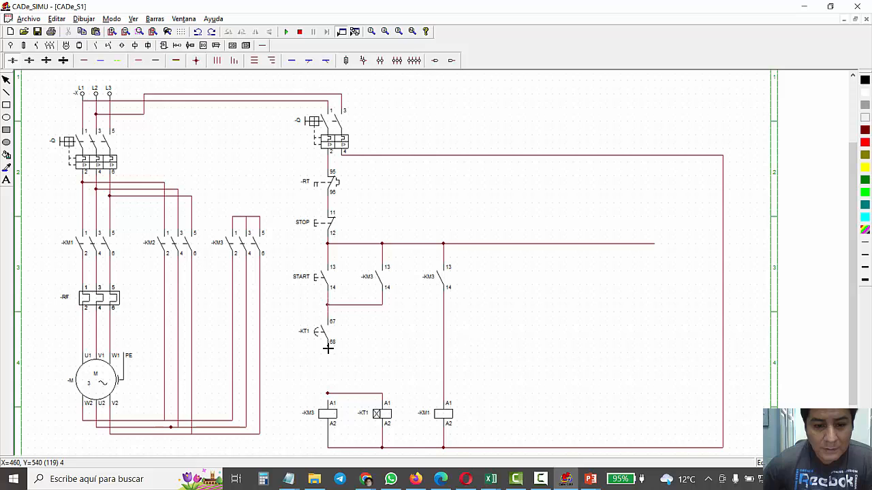
{"action": "left_click_drag", "start_coordinate": [328, 344], "coordinate": [327, 396]}
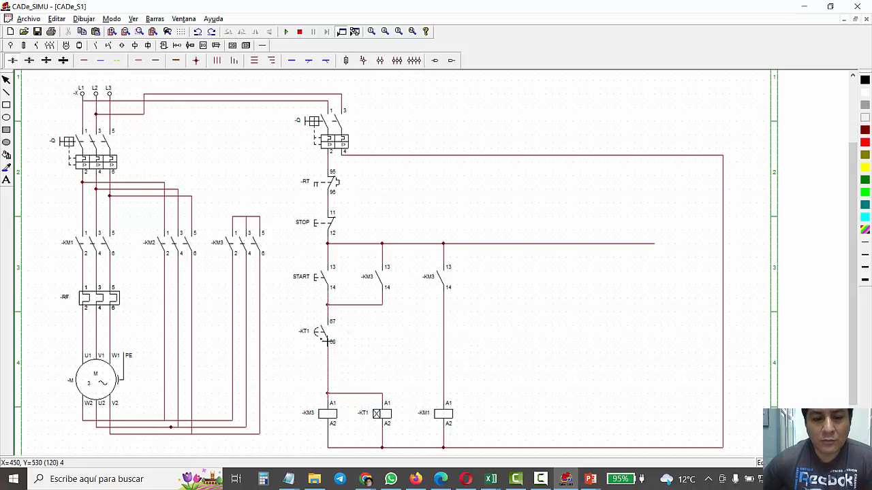
- Replace the normally open -KT1 contact above the -KM3 coil with a normally closed on-delay timer contact named -KT1
{"action": "left_click", "coordinate": [323, 332]}
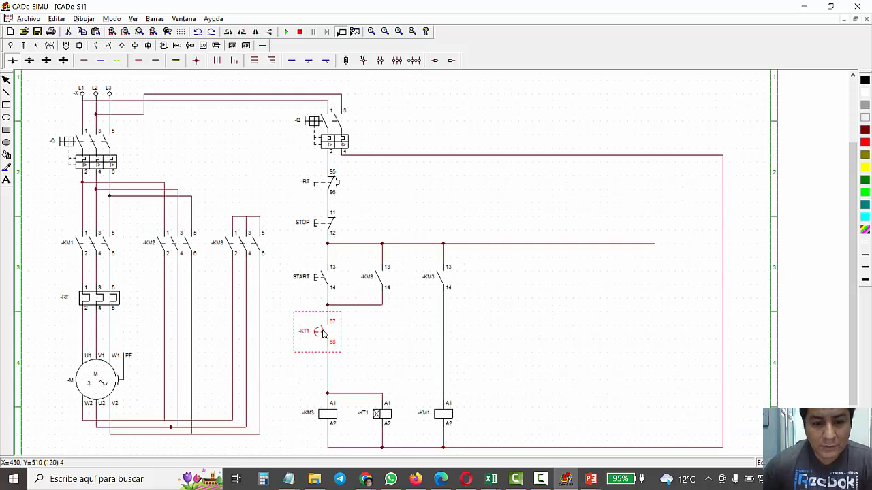
{"action": "key", "text": "Delete"}
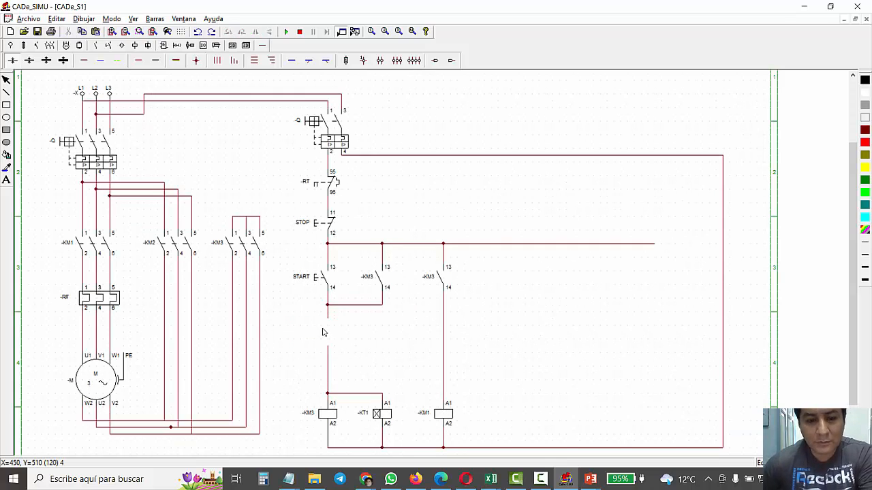
{"action": "left_click", "coordinate": [109, 45]}
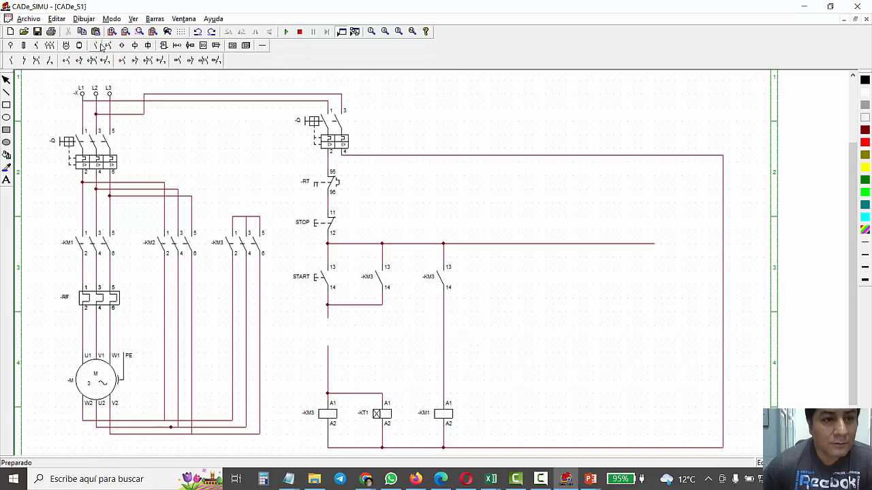
{"action": "left_click", "coordinate": [79, 60]}
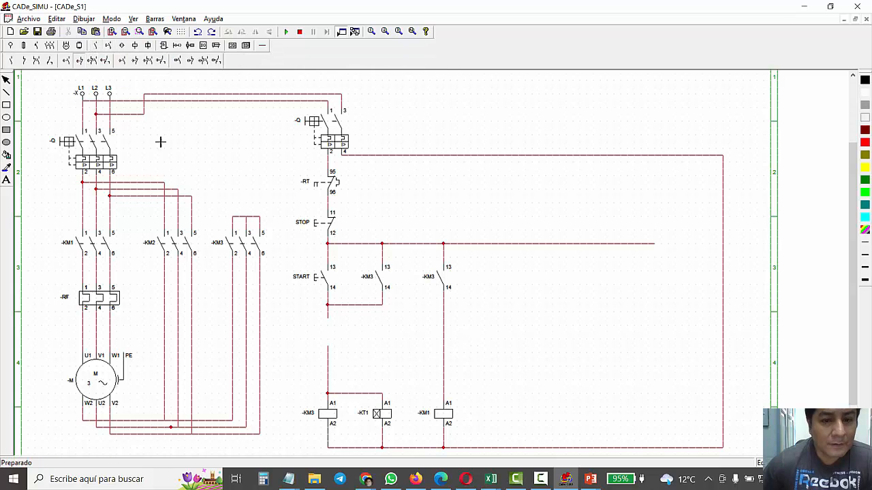
{"action": "left_click", "coordinate": [327, 324]}
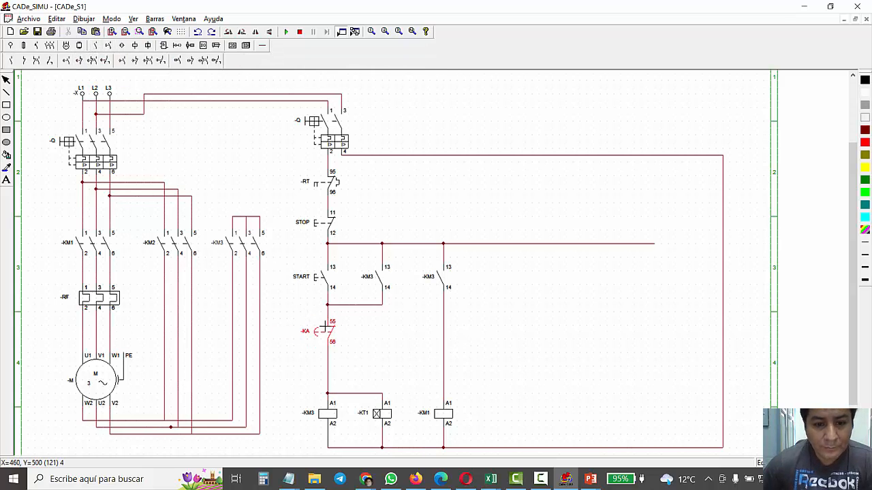
{"action": "double_click", "coordinate": [320, 332]}
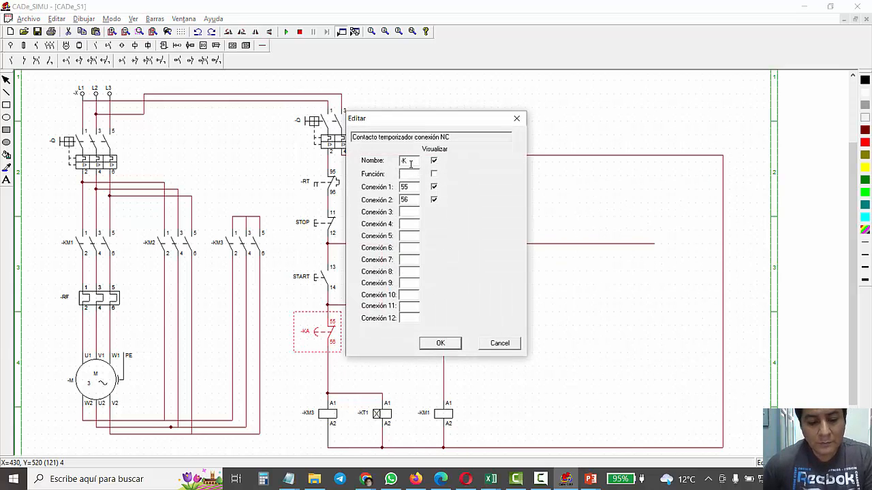
{"action": "type", "text": "-KT1"}
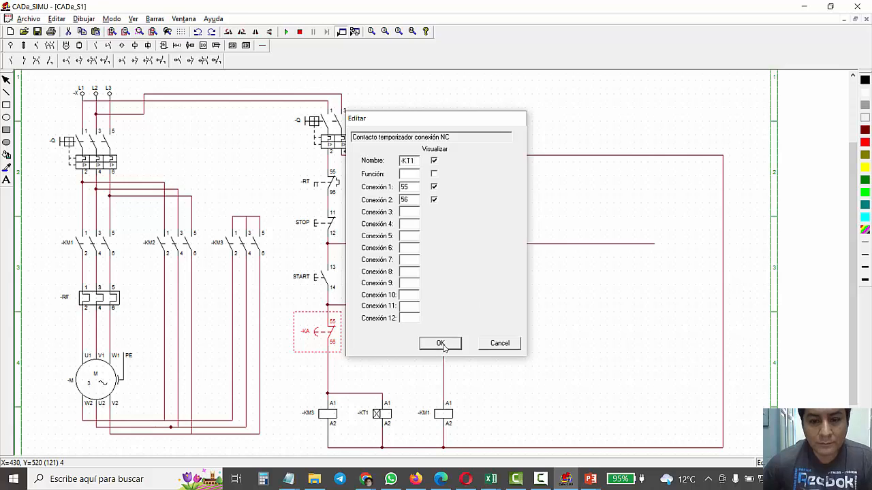
{"action": "left_click", "coordinate": [440, 343]}
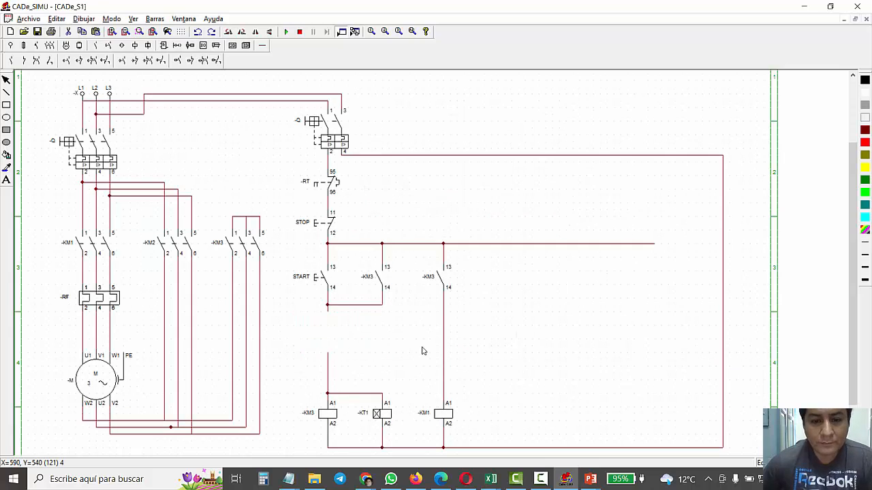
- Simulate the circuit twice with breaker -Q closed and START actuated to check the -KT1 timing, and stop the simulation
{"action": "left_click", "coordinate": [286, 32]}
{"action": "left_click", "coordinate": [313, 124]}
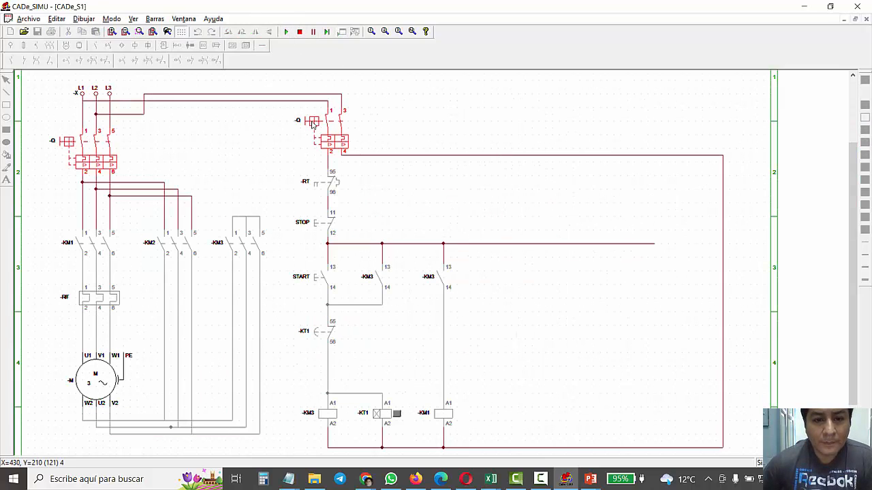
{"action": "left_click", "coordinate": [317, 279]}
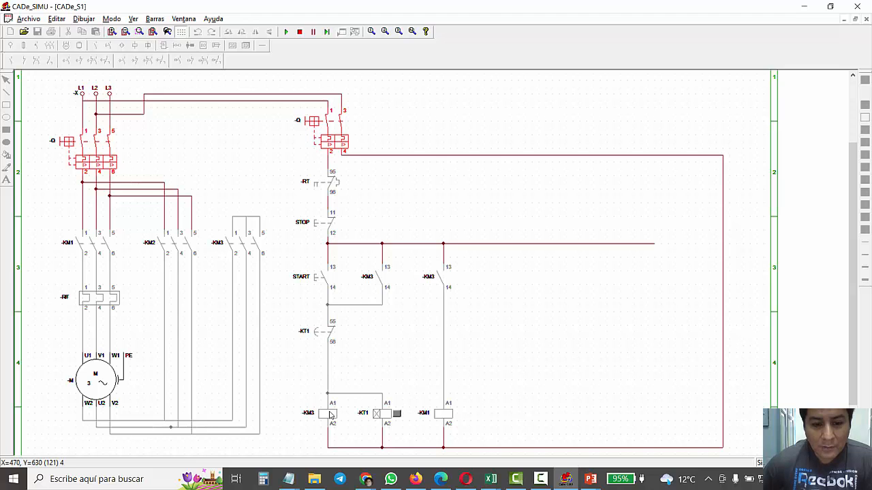
{"action": "left_click", "coordinate": [286, 31]}
{"action": "left_click", "coordinate": [313, 122]}
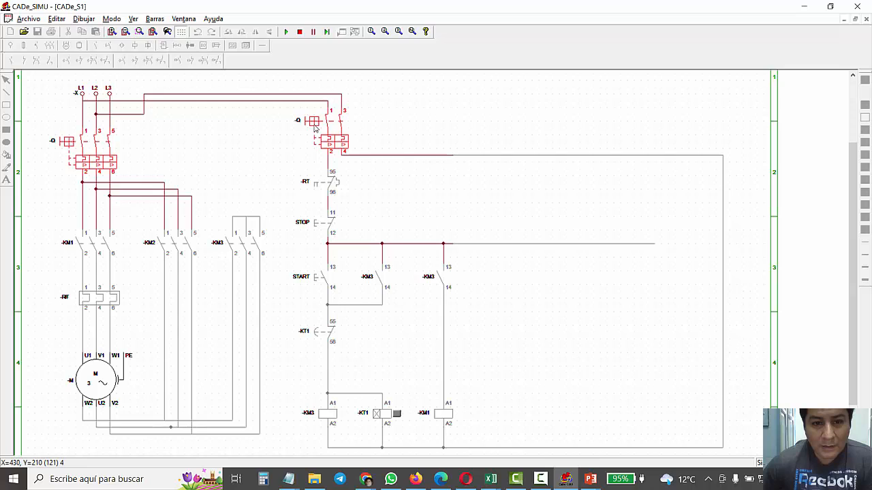
{"action": "left_click", "coordinate": [311, 281]}
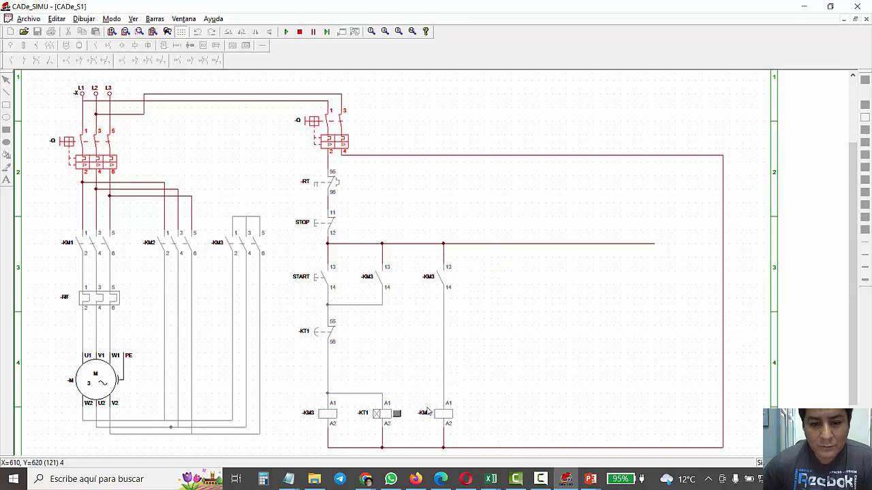
{"action": "left_click", "coordinate": [299, 32]}
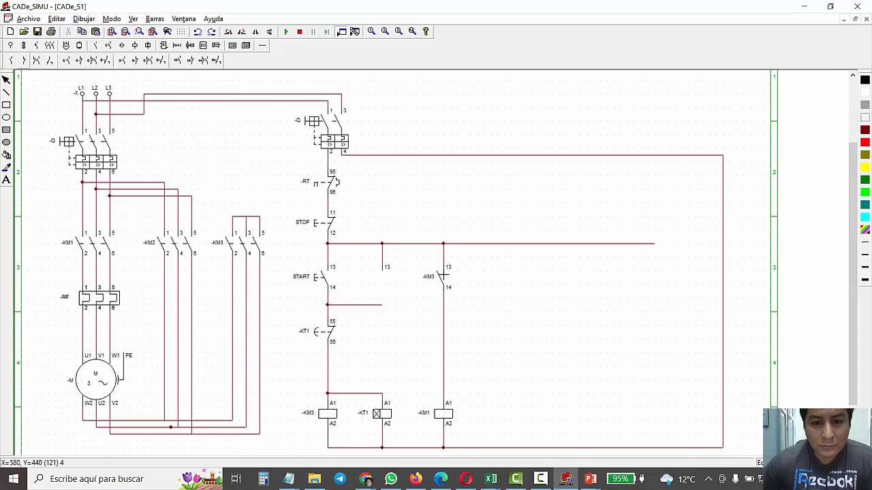
- Add a normally open auxiliary contact named -KM1 beside the -KM3 contact of the -KM1 branch and wire it in parallel
{"action": "left_click", "coordinate": [480, 272]}
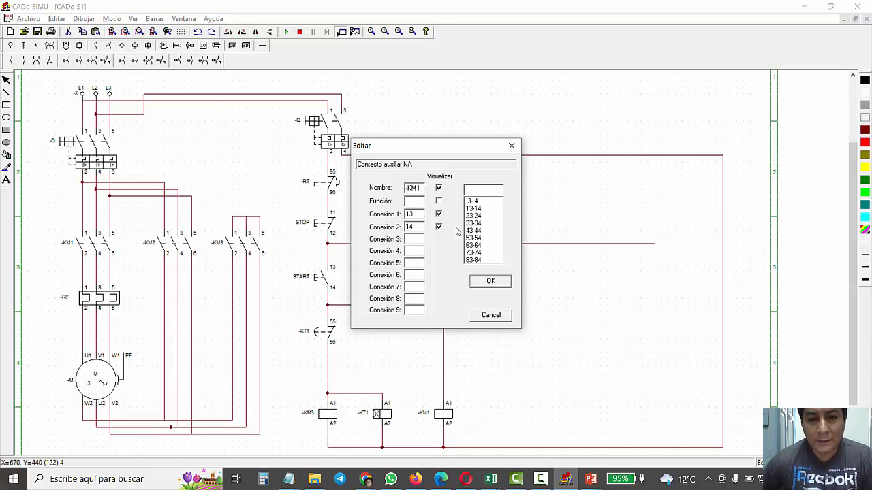
{"action": "left_click", "coordinate": [491, 281]}
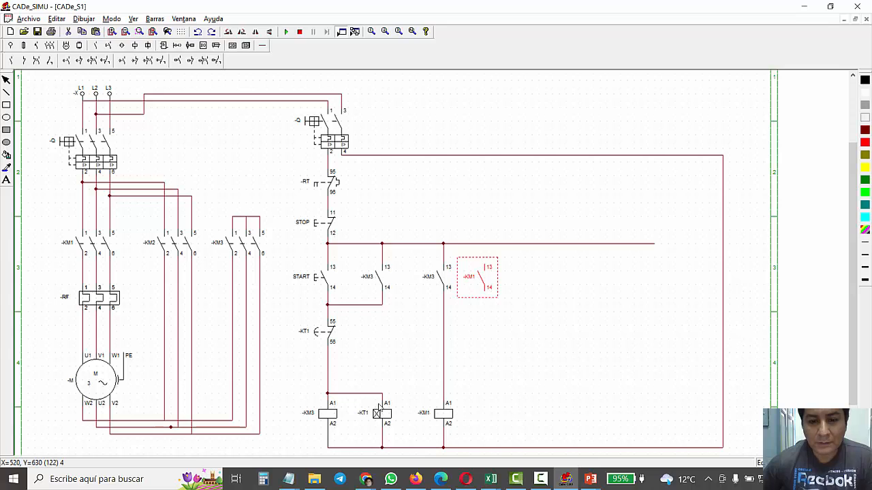
{"action": "left_click", "coordinate": [499, 338]}
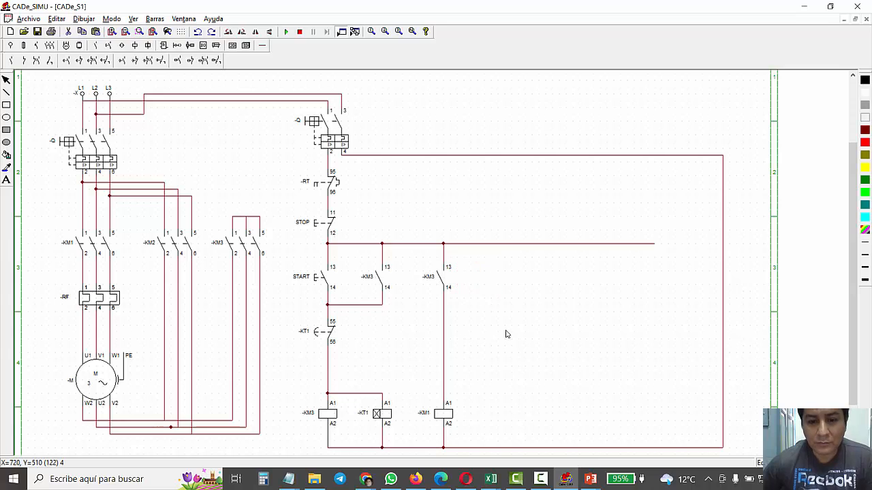
{"action": "left_click", "coordinate": [261, 46]}
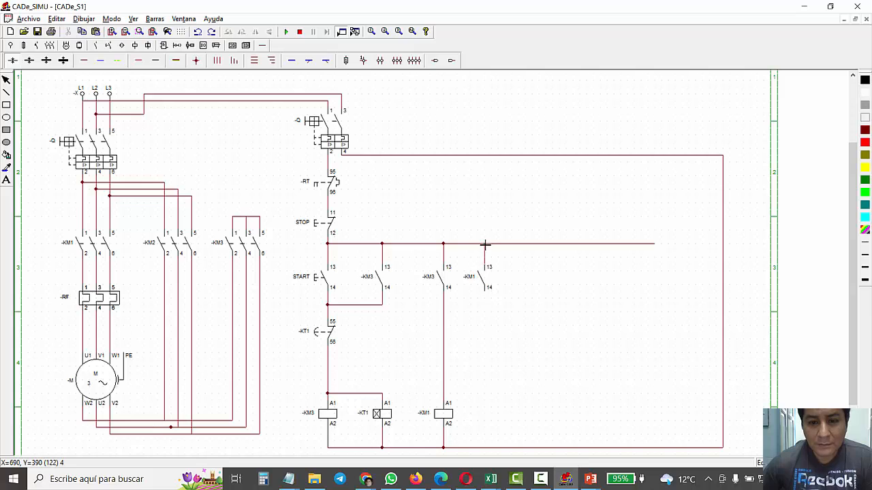
{"action": "left_click_drag", "start_coordinate": [485, 244], "coordinate": [485, 286]}
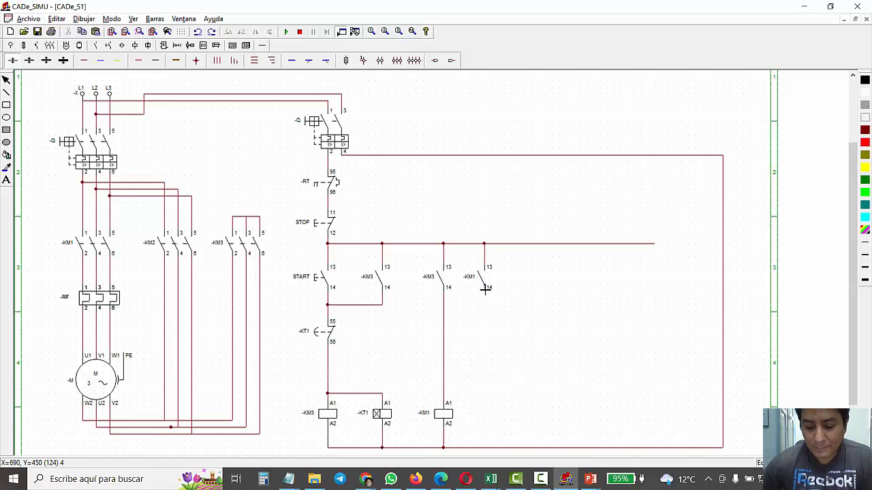
{"action": "left_click_drag", "start_coordinate": [485, 293], "coordinate": [484, 314]}
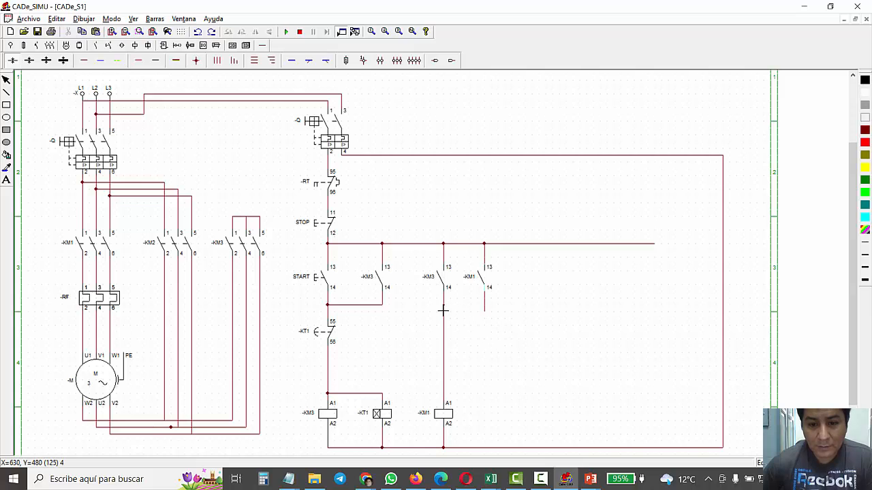
{"action": "left_click_drag", "start_coordinate": [446, 312], "coordinate": [484, 314]}
- Simulate the circuit with -Q closed, operating START, STOP and START again to check the -KM1 holding contact, and stop the simulation
{"action": "left_click", "coordinate": [286, 31]}
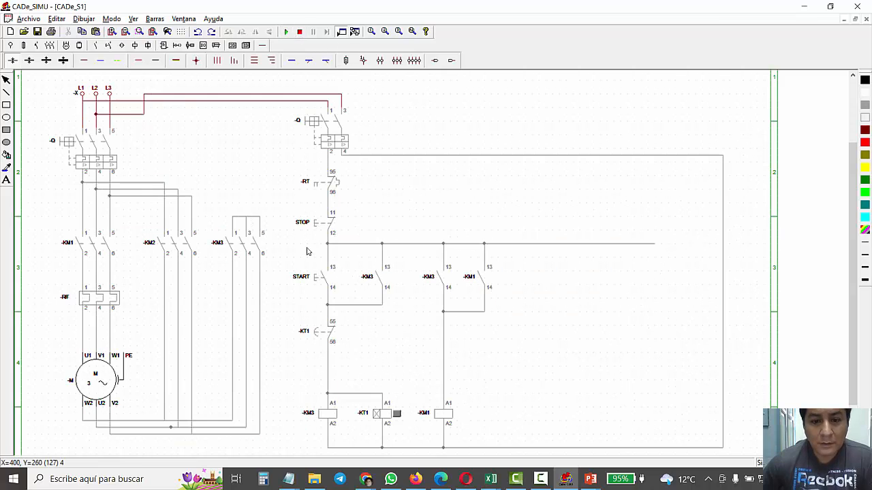
{"action": "left_click", "coordinate": [316, 285]}
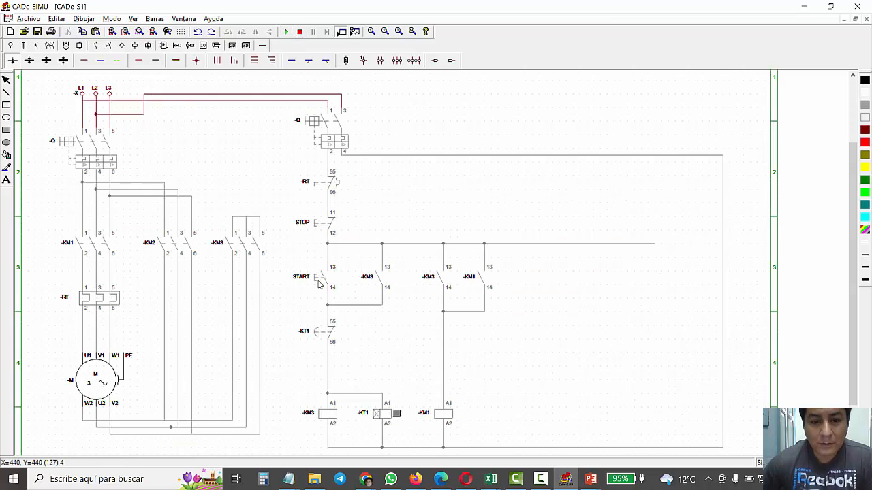
{"action": "left_click", "coordinate": [315, 124]}
{"action": "left_click", "coordinate": [320, 273]}
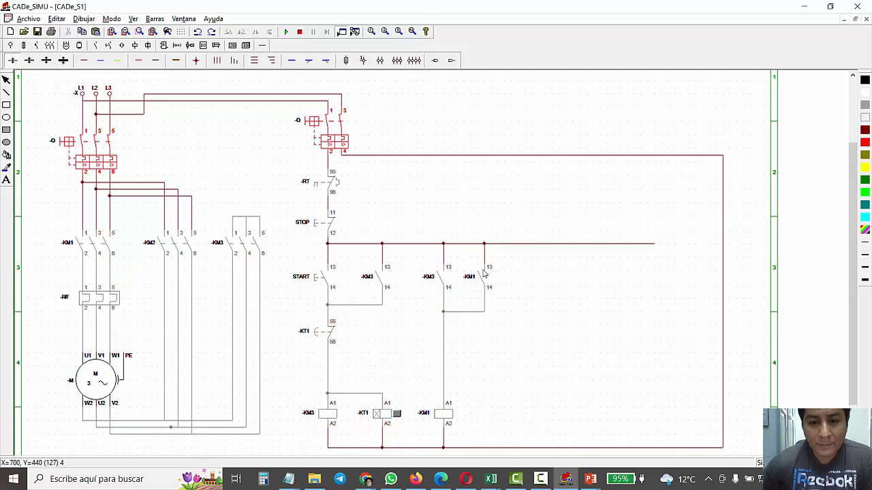
{"action": "left_click", "coordinate": [492, 289]}
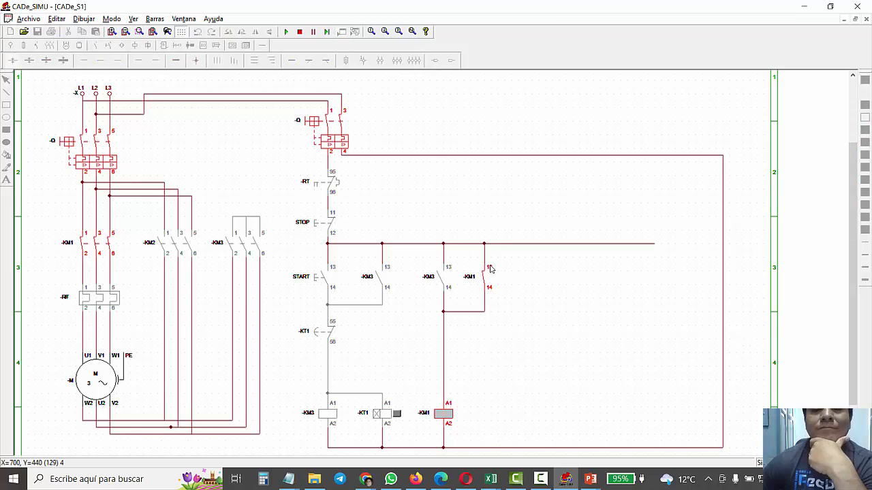
{"action": "left_click", "coordinate": [316, 224]}
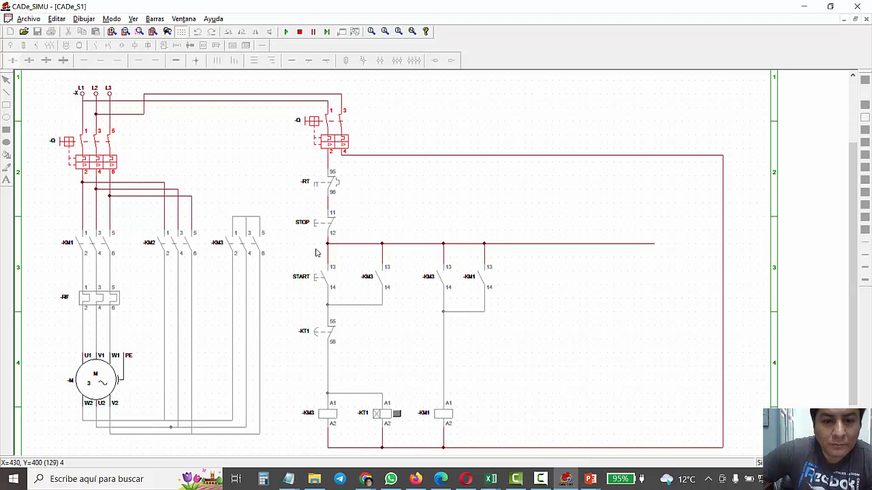
{"action": "left_click", "coordinate": [320, 278]}
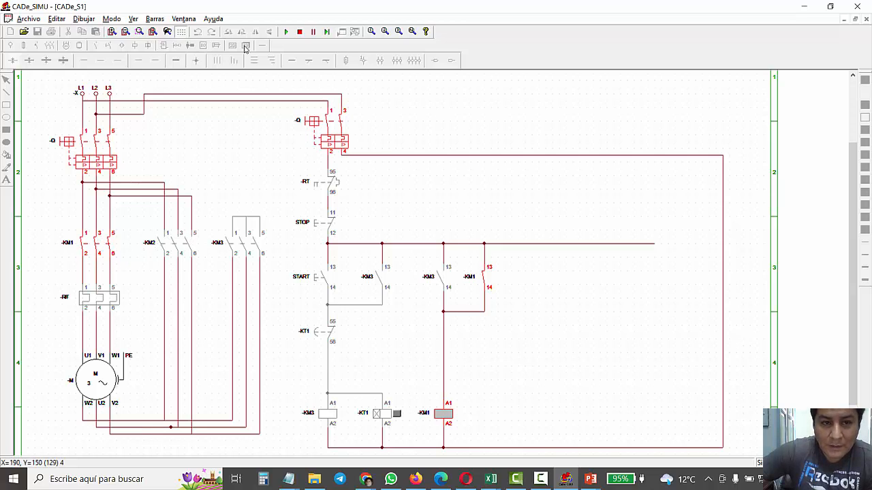
{"action": "left_click", "coordinate": [299, 32]}
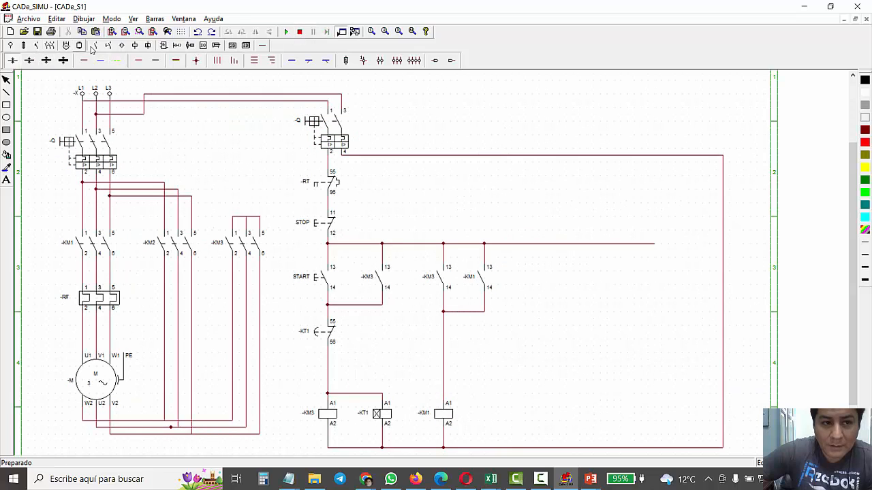
- Place a contactor coil to the right of the -KM1 coil and name it -KM2
{"action": "left_click", "coordinate": [135, 46]}
{"action": "left_click", "coordinate": [9, 61]}
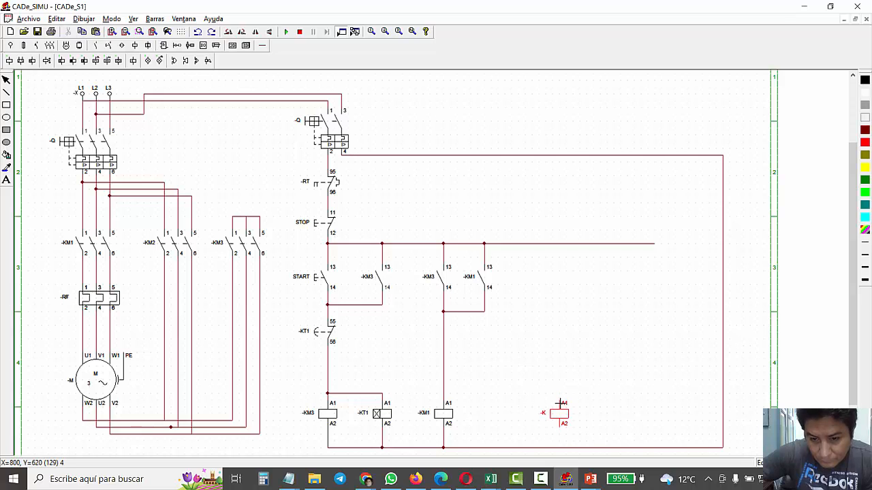
{"action": "left_click", "coordinate": [560, 403]}
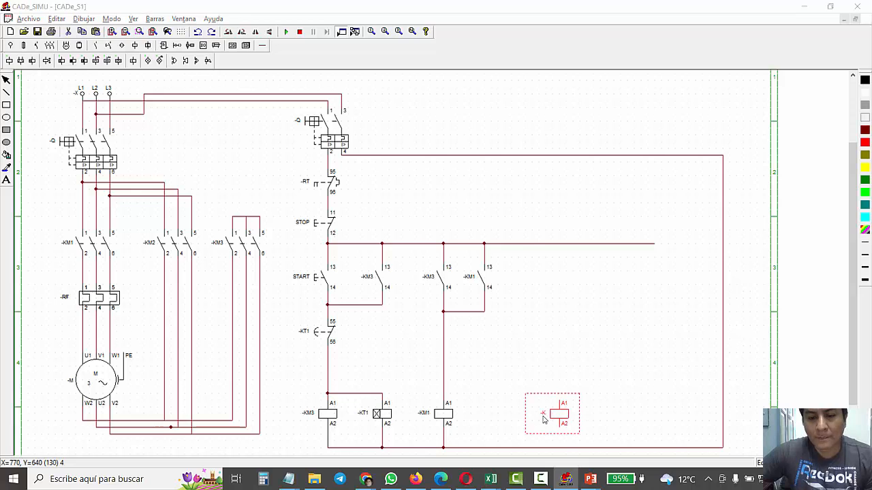
{"action": "double_click", "coordinate": [543, 420]}
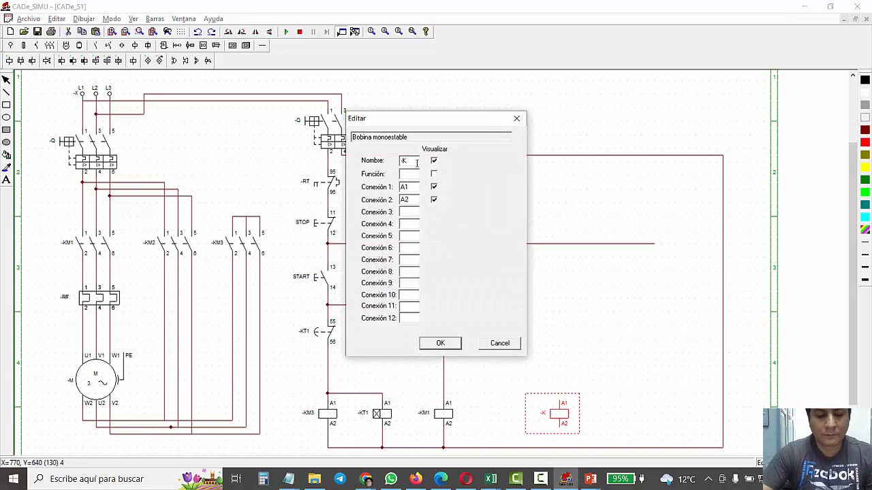
{"action": "left_click", "coordinate": [443, 344]}
{"action": "left_click", "coordinate": [572, 302]}
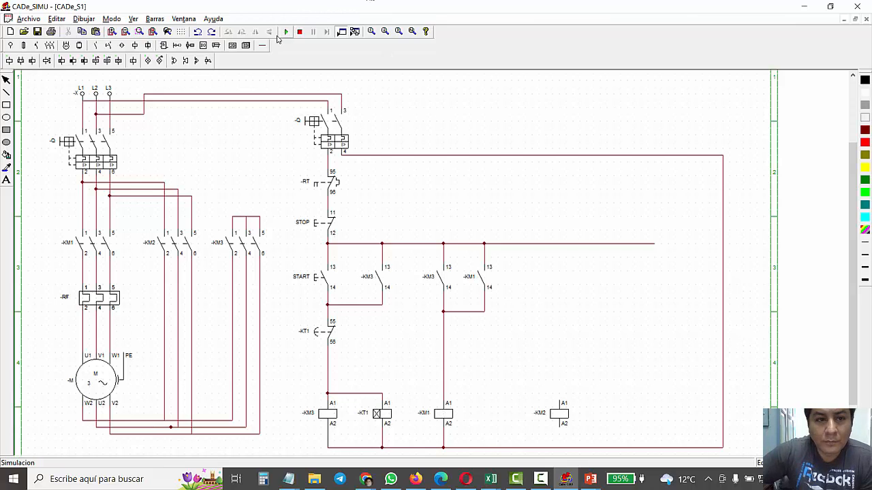
- Add a normally open auxiliary contact above the -KM2 coil and name it -KM1
{"action": "left_click", "coordinate": [108, 47]}
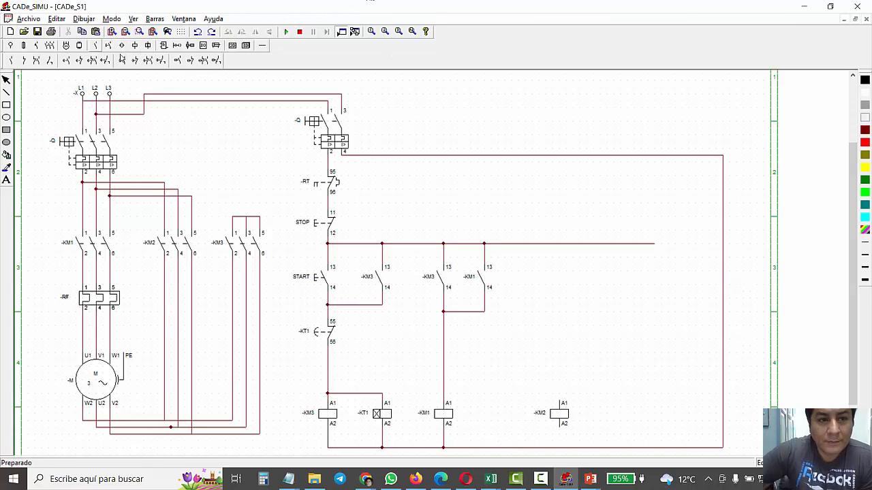
{"action": "left_click", "coordinate": [36, 59]}
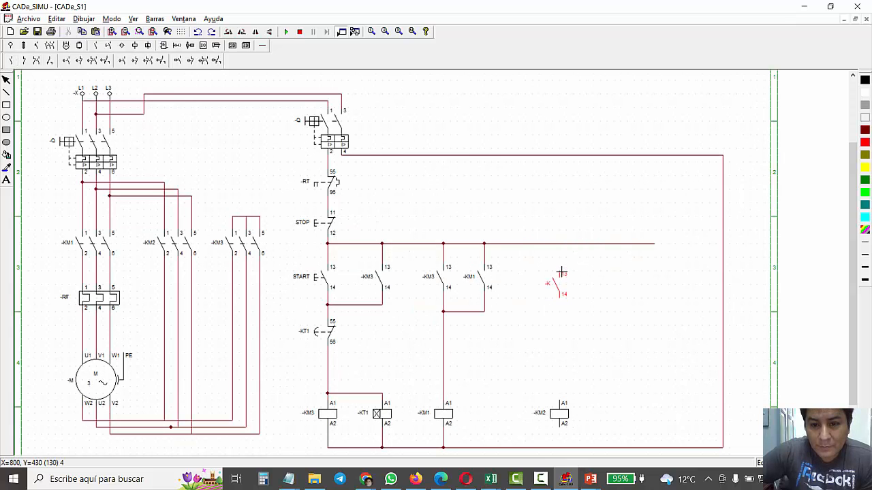
{"action": "left_click", "coordinate": [560, 269]}
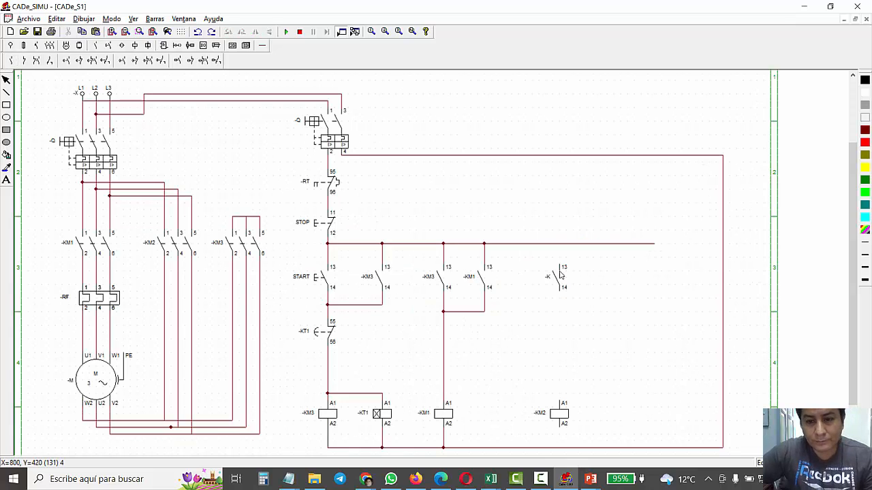
{"action": "double_click", "coordinate": [557, 276]}
{"action": "left_click", "coordinate": [416, 188]}
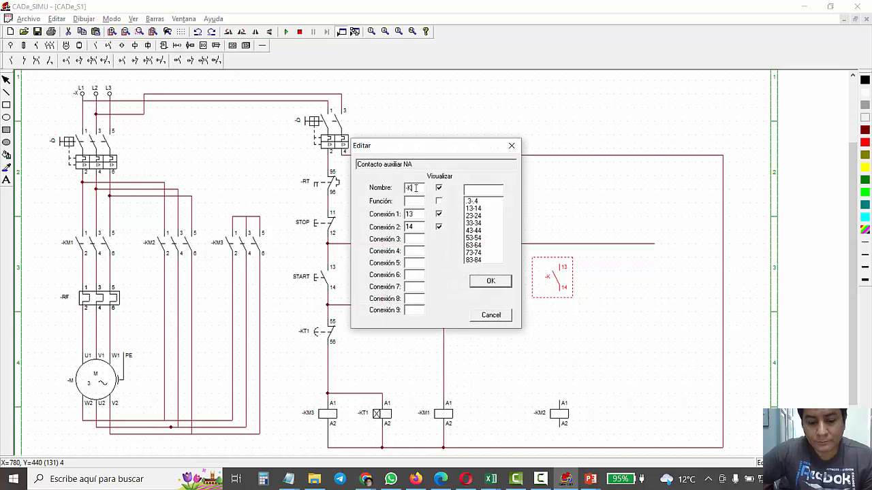
{"action": "left_click", "coordinate": [488, 281]}
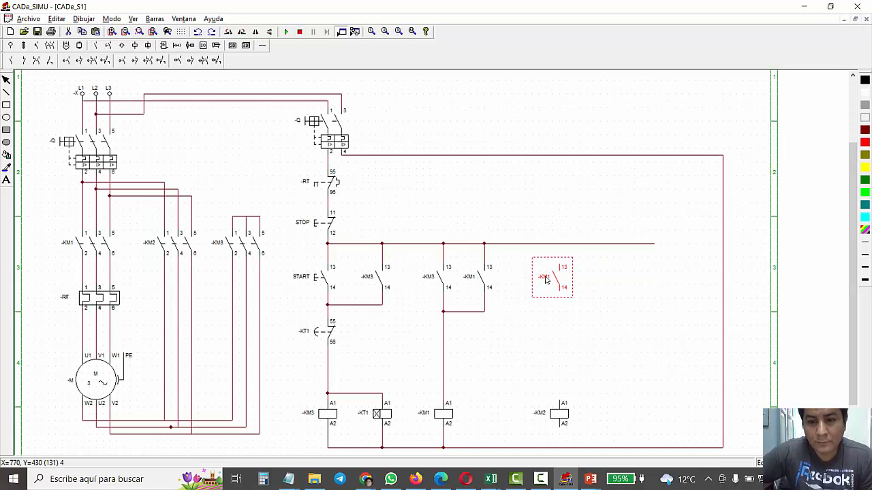
- Wire the new -KM1 contact from the horizontal control supply line down through the -KM2 coil to the return line
{"action": "left_click", "coordinate": [263, 45]}
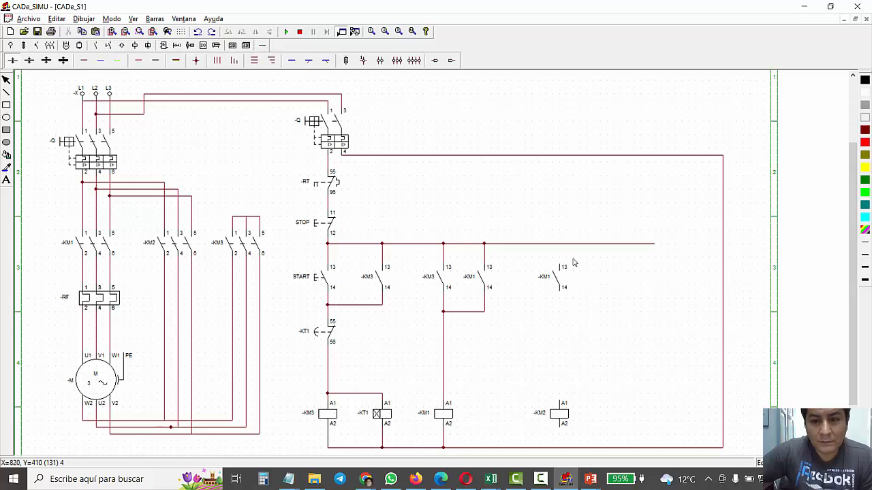
{"action": "left_click", "coordinate": [89, 63]}
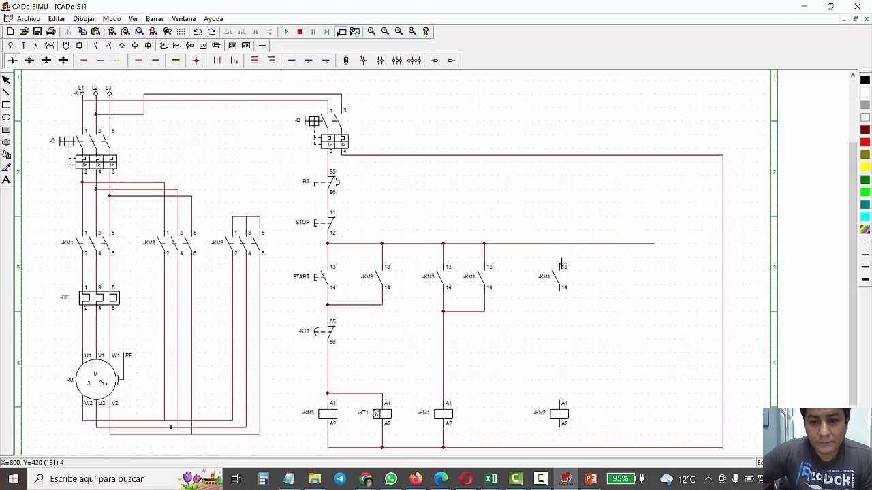
{"action": "left_click_drag", "start_coordinate": [561, 264], "coordinate": [559, 244]}
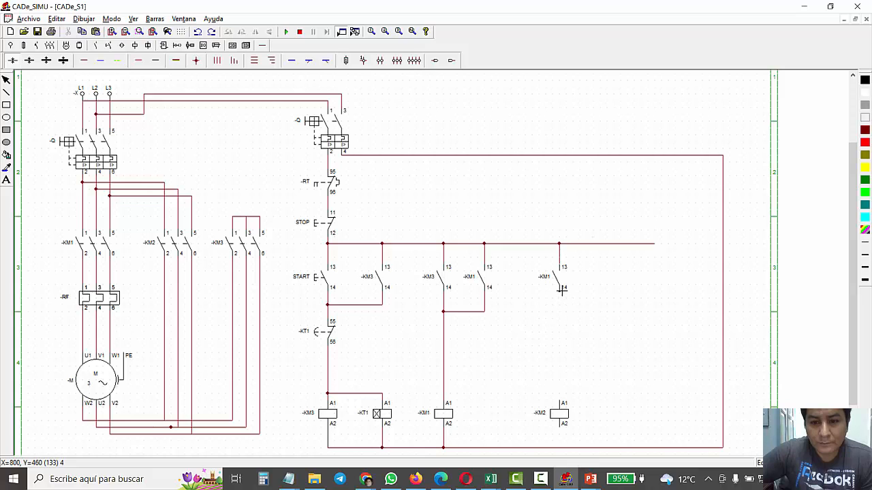
{"action": "left_click_drag", "start_coordinate": [561, 291], "coordinate": [560, 448]}
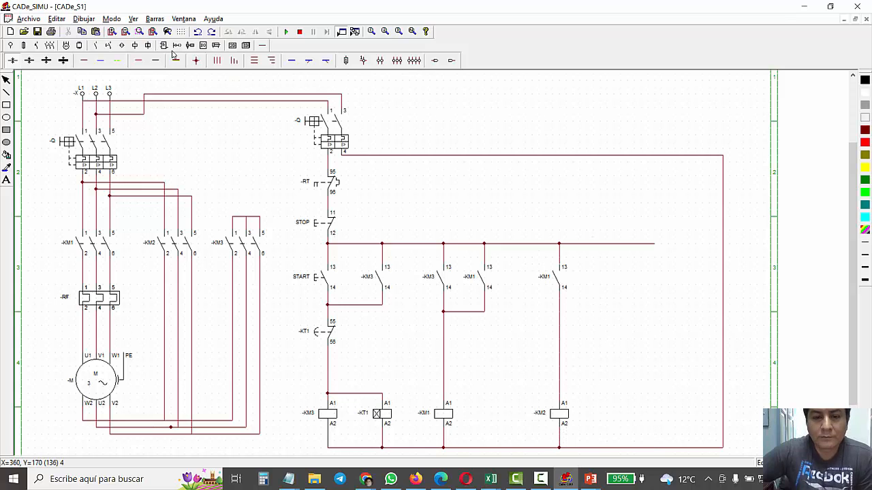
- Simulate the circuit with breaker -Q closed and START operated to check the -KM2 branch
{"action": "left_click", "coordinate": [288, 32]}
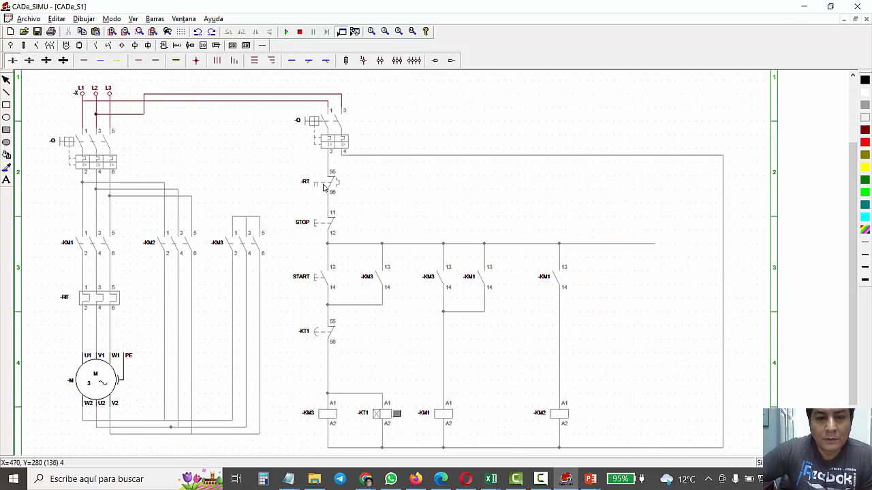
{"action": "left_click", "coordinate": [320, 128]}
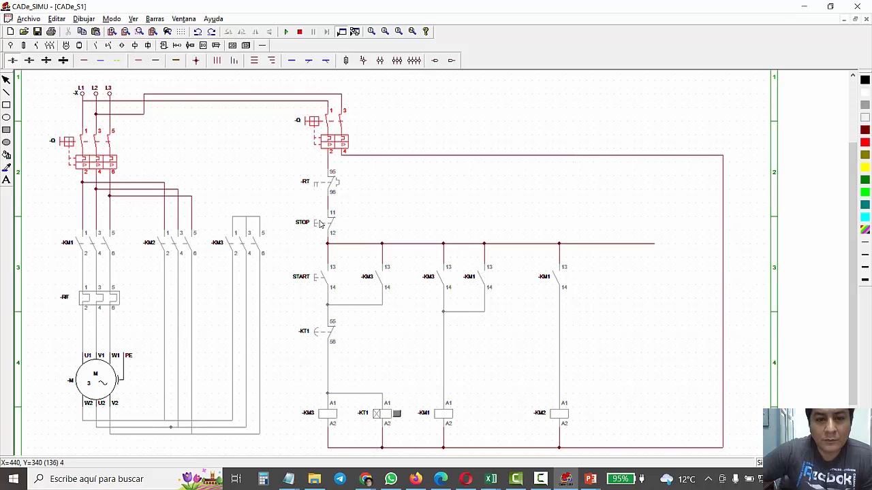
{"action": "left_click", "coordinate": [316, 277]}
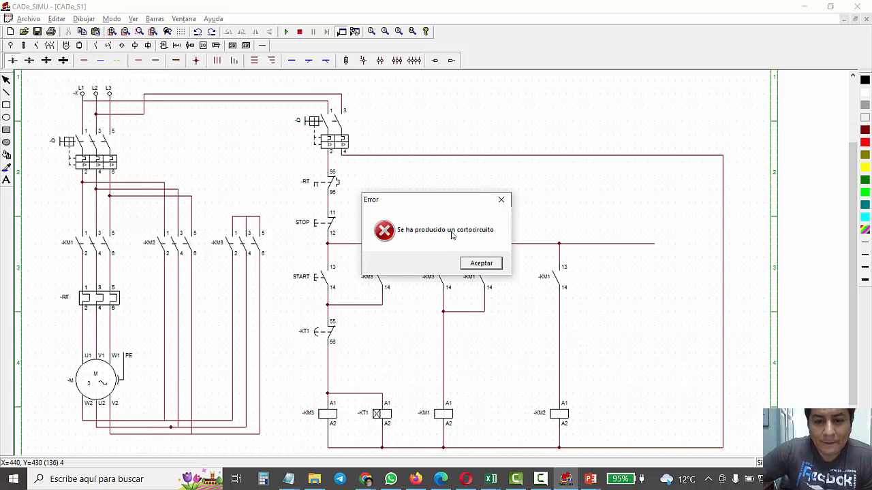
{"action": "left_click", "coordinate": [479, 264]}
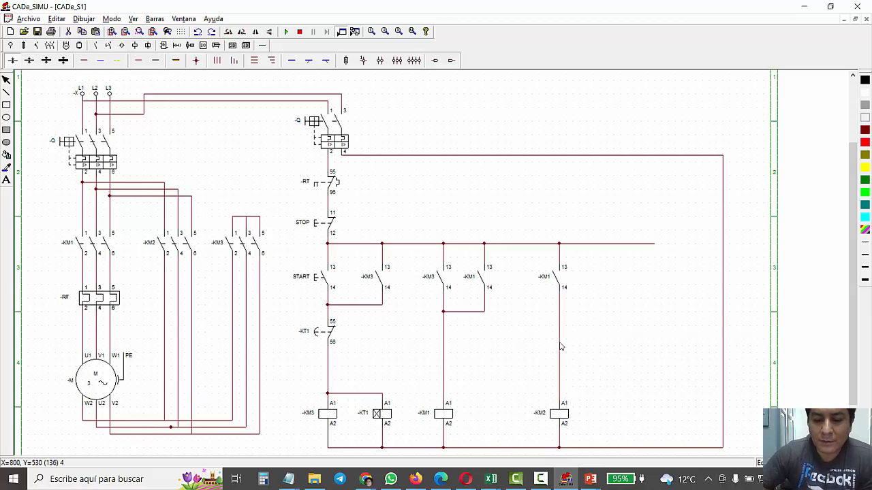
- Replace the wire between the -KM1 contact and the -KM2 coil with a normally closed auxiliary contact named -KM3
{"action": "key", "text": "Delete"}
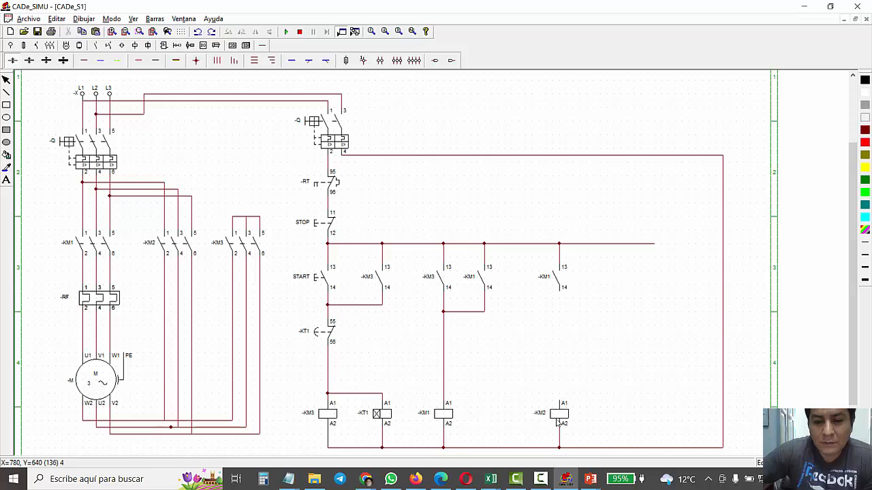
{"action": "left_click", "coordinate": [96, 46]}
{"action": "left_click", "coordinate": [23, 60]}
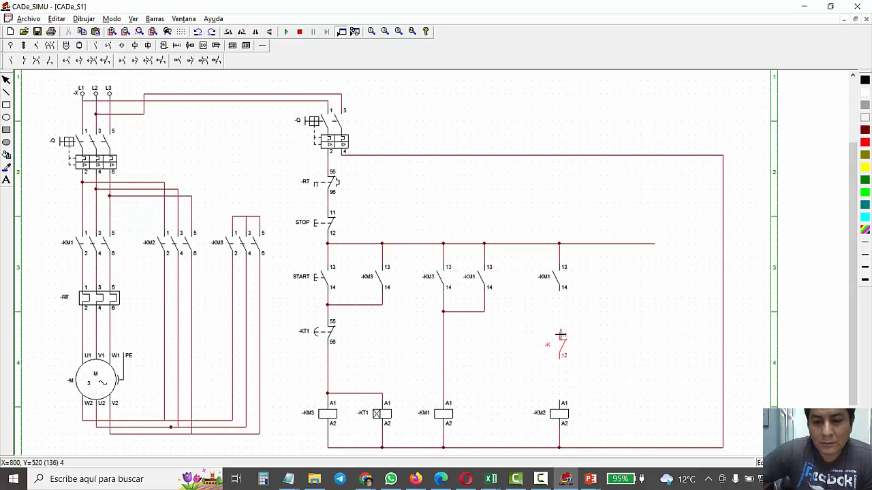
{"action": "left_click", "coordinate": [560, 335]}
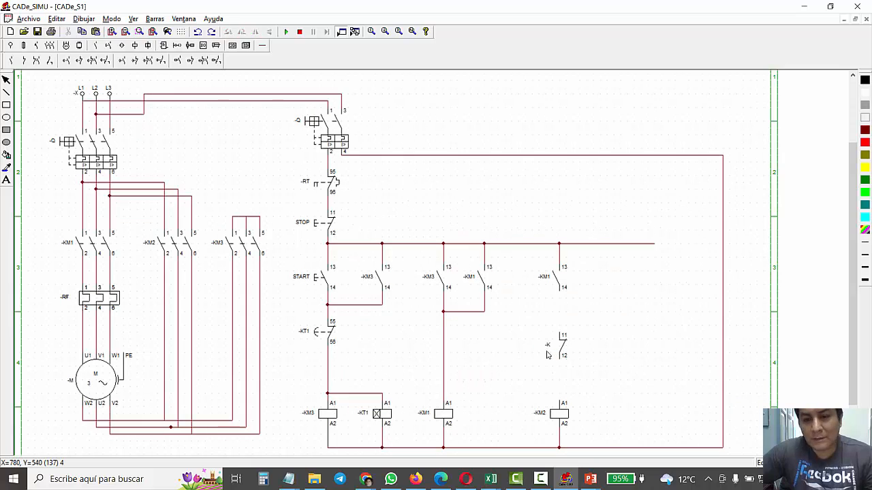
{"action": "double_click", "coordinate": [557, 347]}
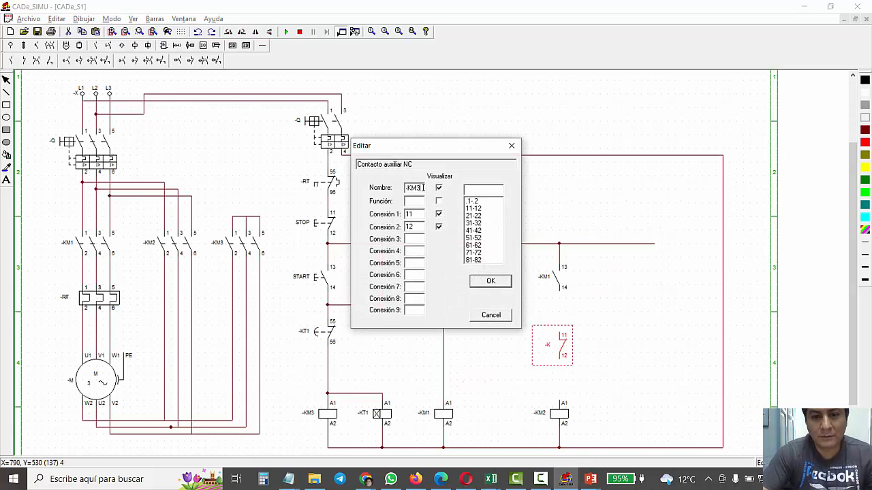
{"action": "left_click", "coordinate": [491, 281]}
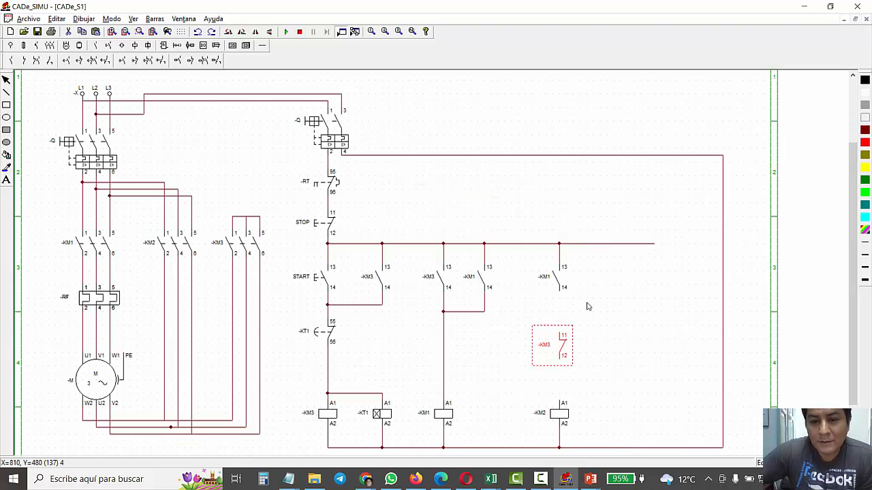
{"action": "left_click", "coordinate": [587, 306]}
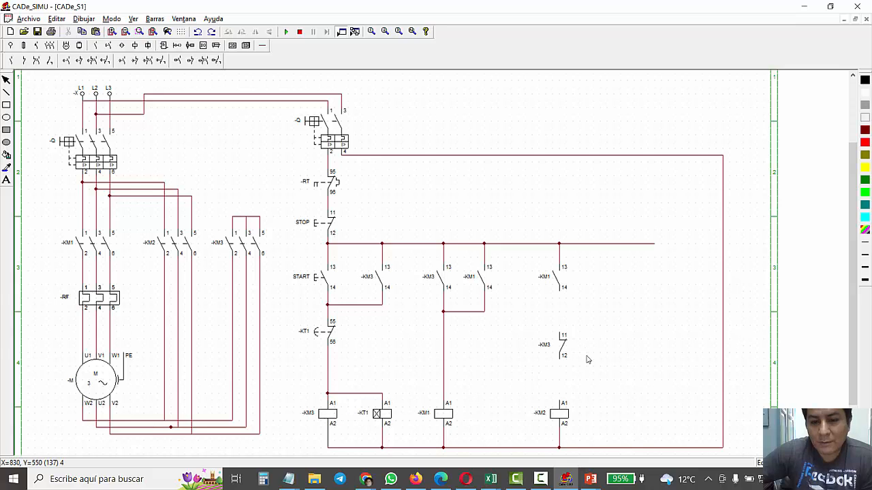
- Wire the normally closed -KM3 contact in series between the -KM1 contact and the -KM2 coil
{"action": "left_click", "coordinate": [262, 45]}
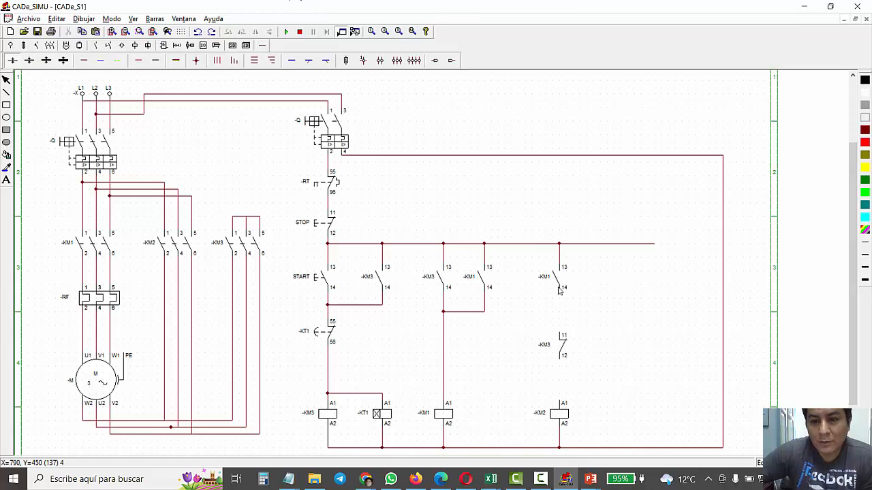
{"action": "left_click", "coordinate": [84, 61]}
{"action": "left_click_drag", "start_coordinate": [560, 297], "coordinate": [560, 332]}
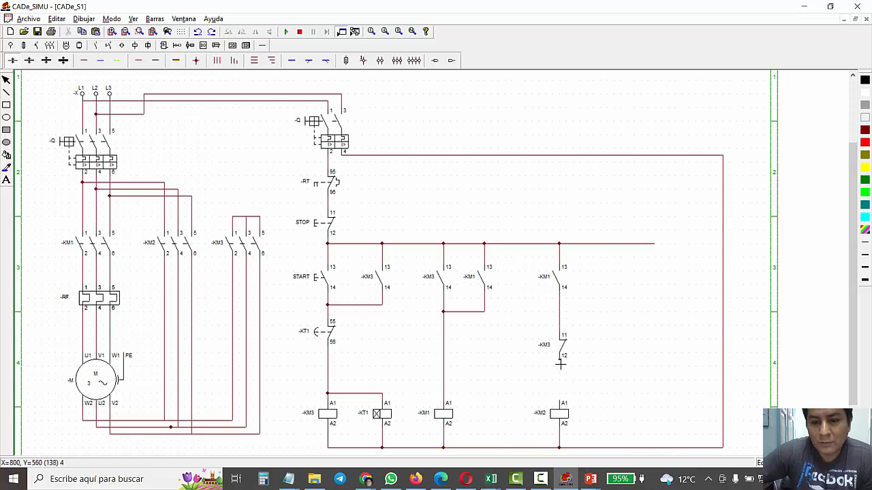
{"action": "left_click_drag", "start_coordinate": [560, 364], "coordinate": [566, 402]}
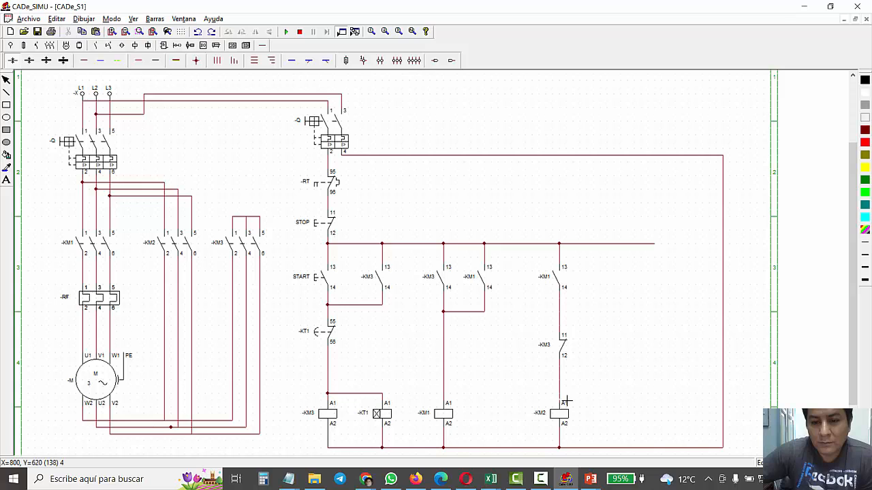
- Simulate the circuit with -Q closed, operating START and operating it again after the changeover to delta to check the -KM3 interlock
{"action": "left_click", "coordinate": [286, 31]}
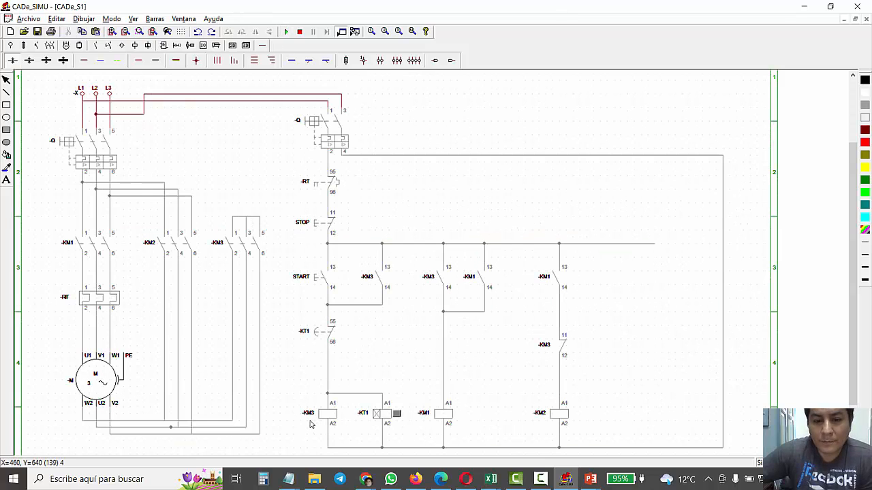
{"action": "left_click", "coordinate": [306, 125]}
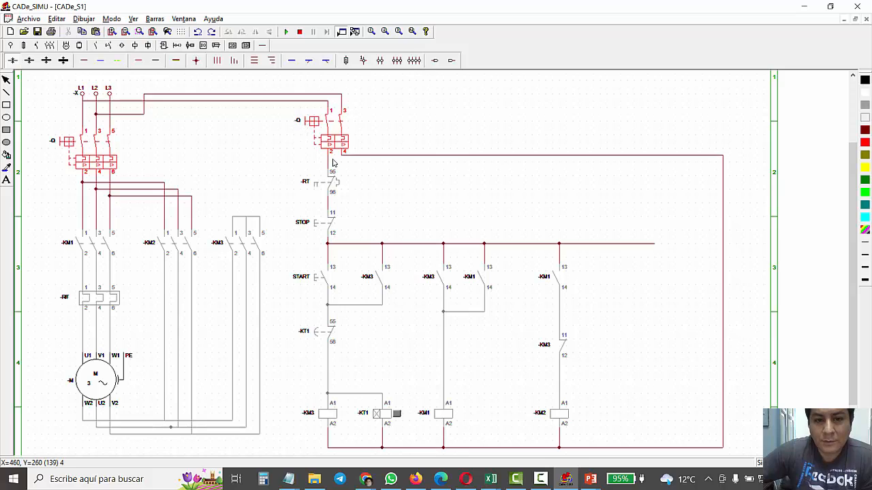
{"action": "left_click", "coordinate": [317, 281]}
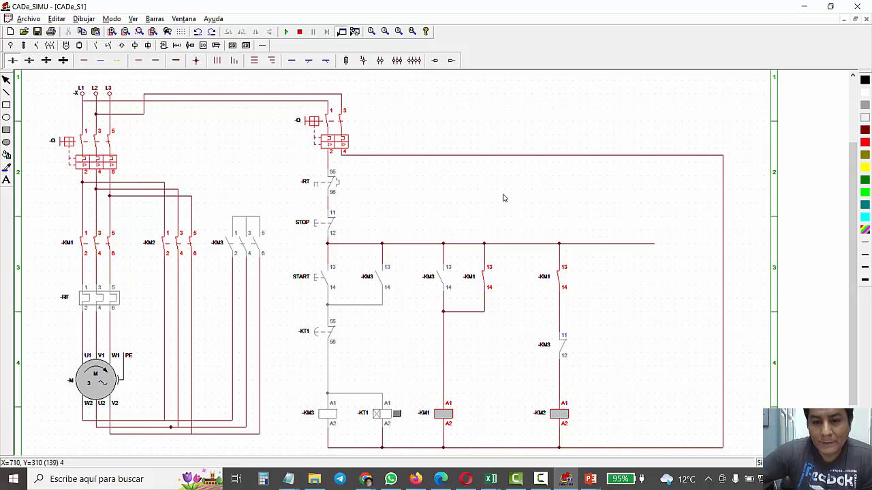
{"action": "left_click", "coordinate": [320, 278]}
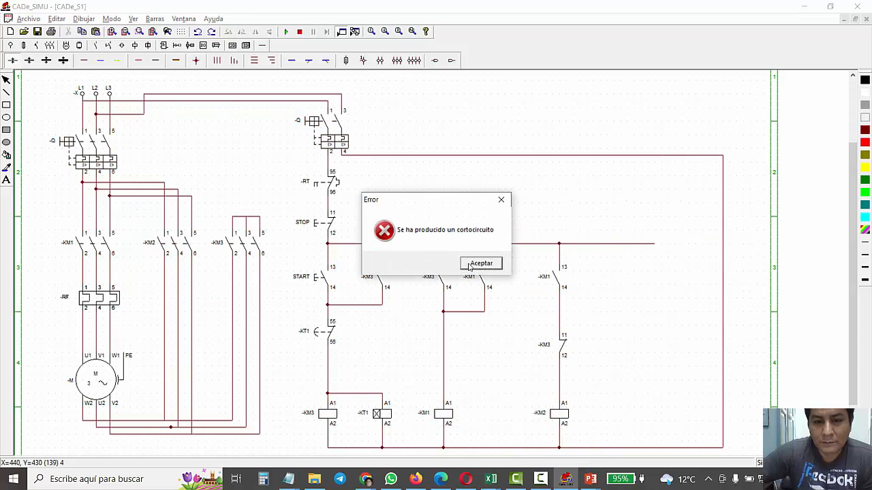
{"action": "left_click", "coordinate": [480, 264]}
- Rerun the simulation with breaker -Q closed and operate START to follow the changeover from star to delta
{"action": "scroll", "coordinate": [388, 271], "scroll_direction": "down", "scroll_amount": 1}
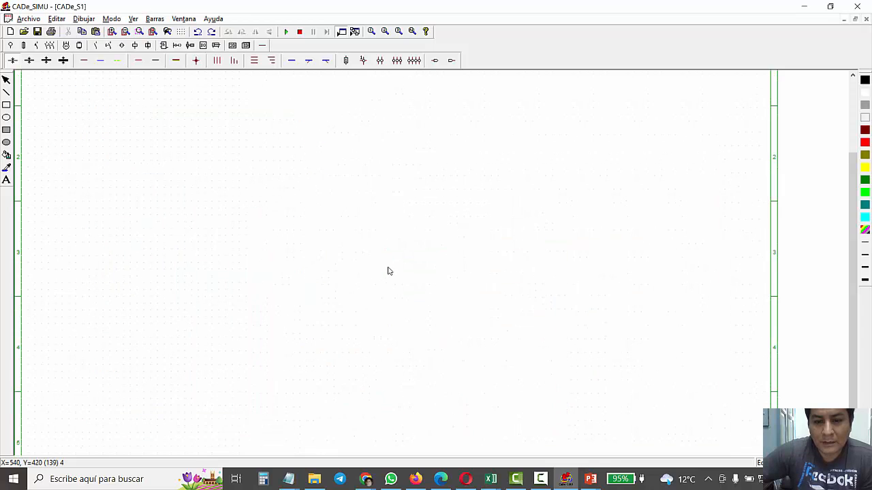
{"action": "left_click_drag", "start_coordinate": [286, 284], "coordinate": [345, 236]}
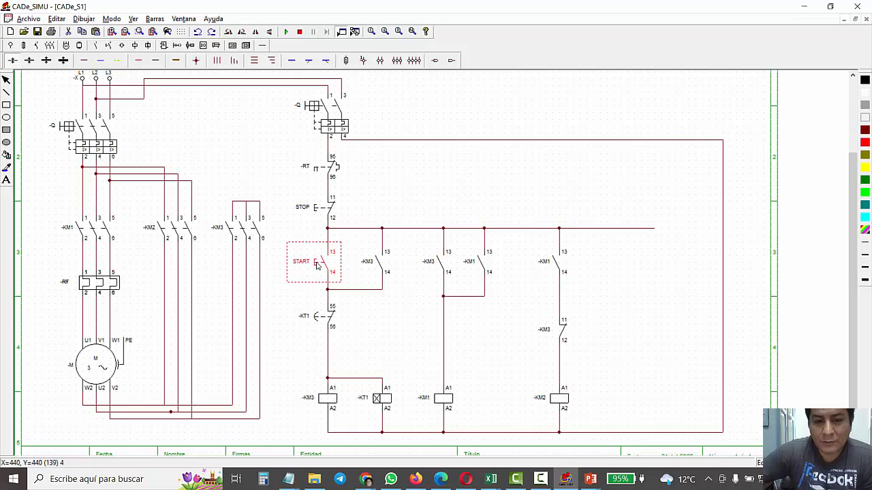
{"action": "scroll", "coordinate": [373, 183], "scroll_direction": "up", "scroll_amount": 3}
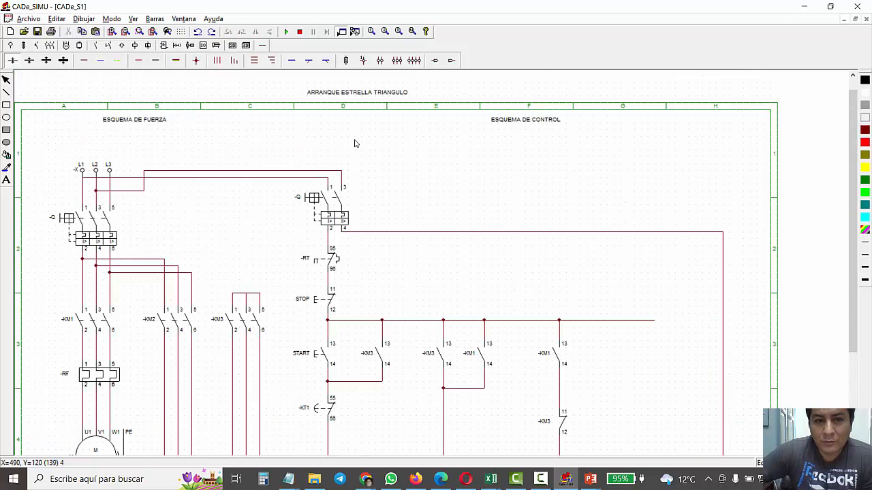
{"action": "scroll", "coordinate": [355, 143], "scroll_direction": "down", "scroll_amount": 2}
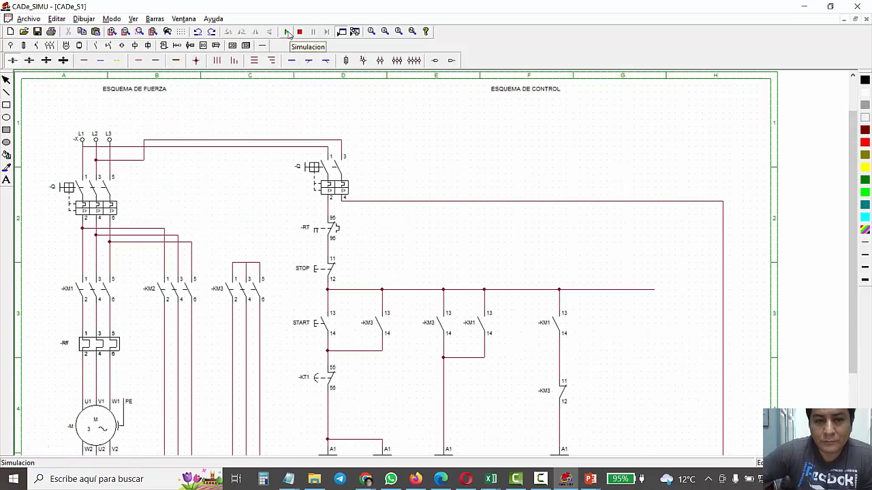
{"action": "left_click", "coordinate": [288, 32]}
{"action": "left_click", "coordinate": [313, 168]}
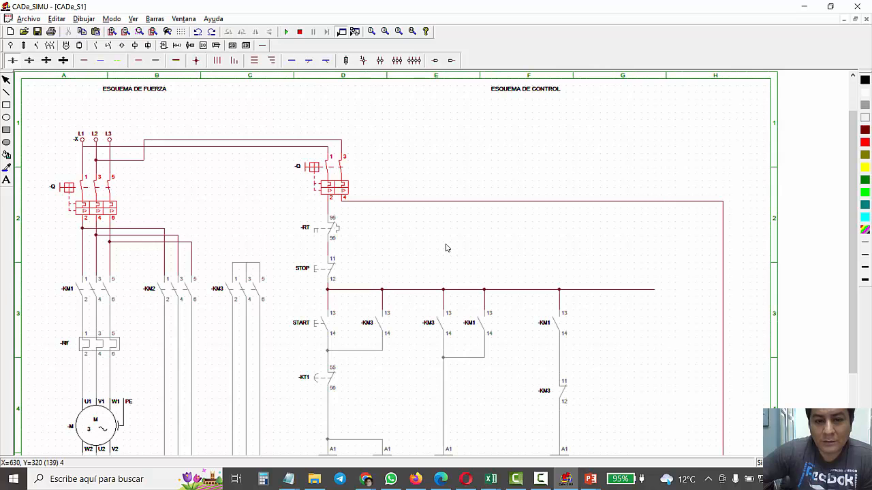
{"action": "scroll", "coordinate": [446, 249], "scroll_direction": "down", "scroll_amount": 2}
{"action": "scroll", "coordinate": [322, 297], "scroll_direction": "down", "scroll_amount": 1}
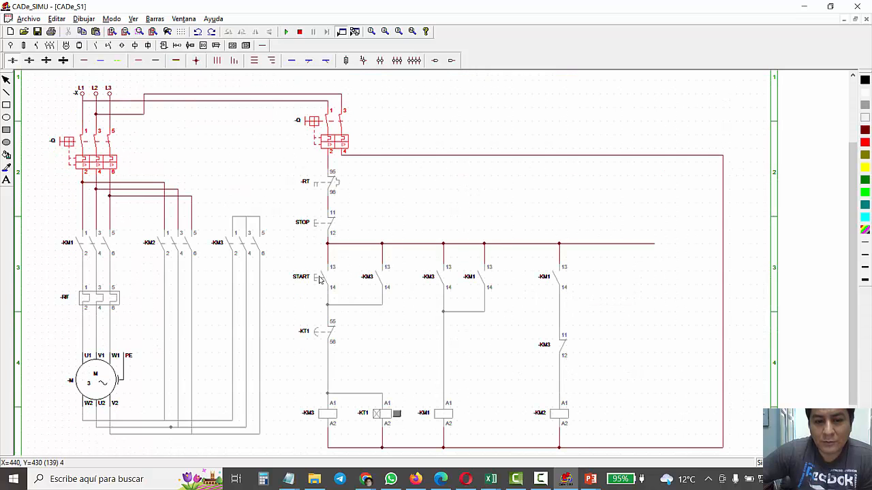
{"action": "left_click", "coordinate": [320, 279]}
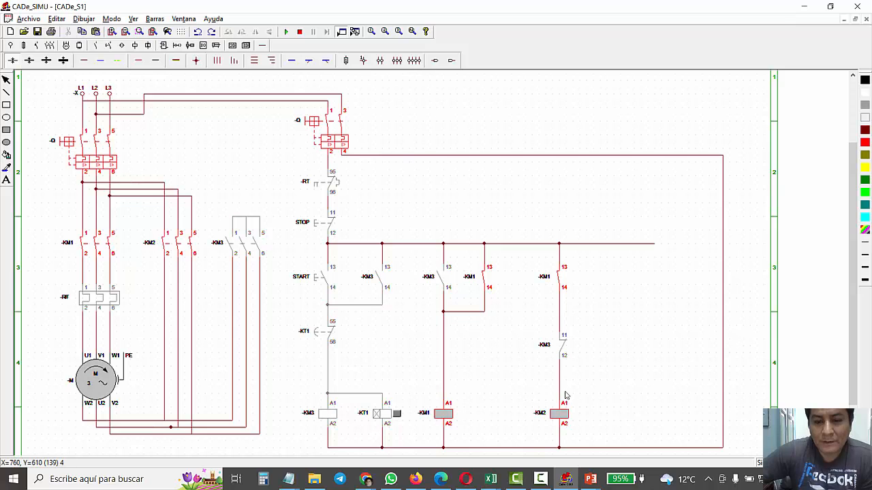
{"action": "scroll", "coordinate": [430, 282], "scroll_direction": "down", "scroll_amount": 1}
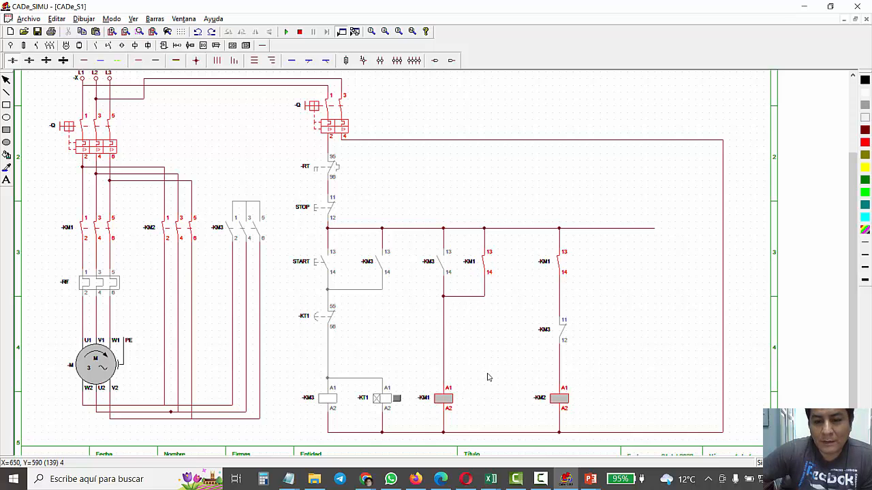
- Operate START again while the motor runs in delta to test whether -KM3 can engage together with -KM2
{"action": "left_click", "coordinate": [318, 262]}
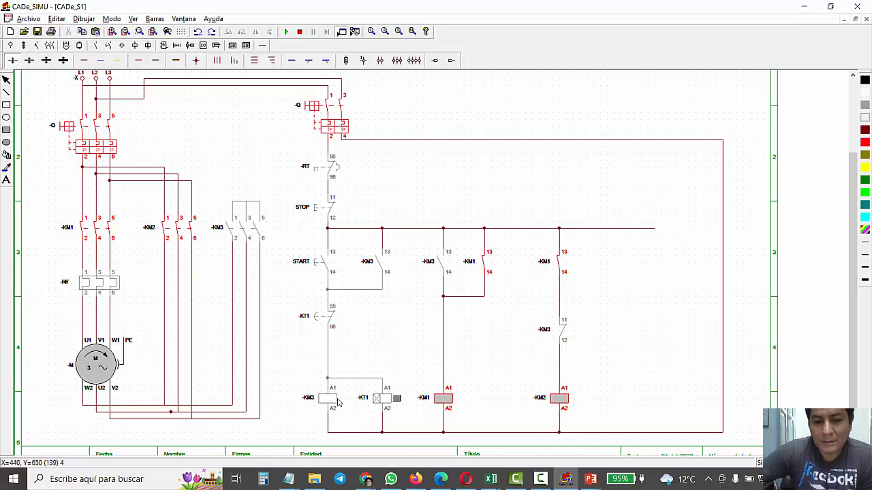
{"action": "left_click", "coordinate": [321, 263]}
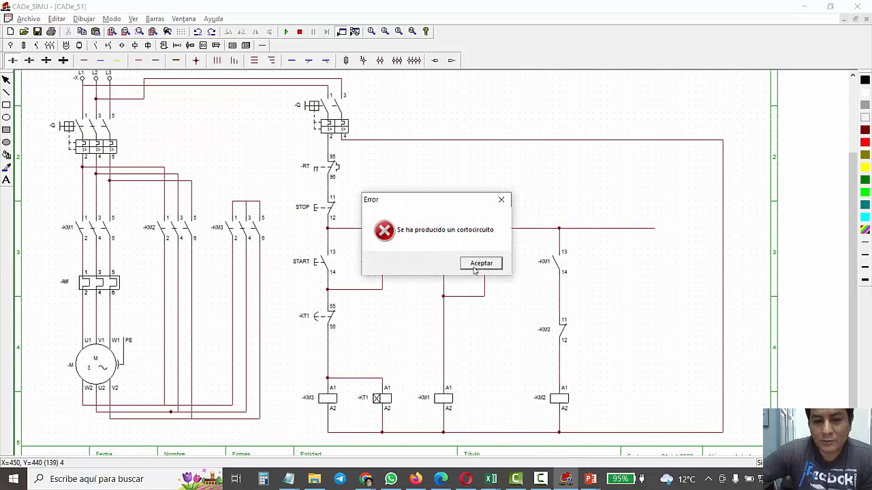
{"action": "left_click", "coordinate": [475, 267]}
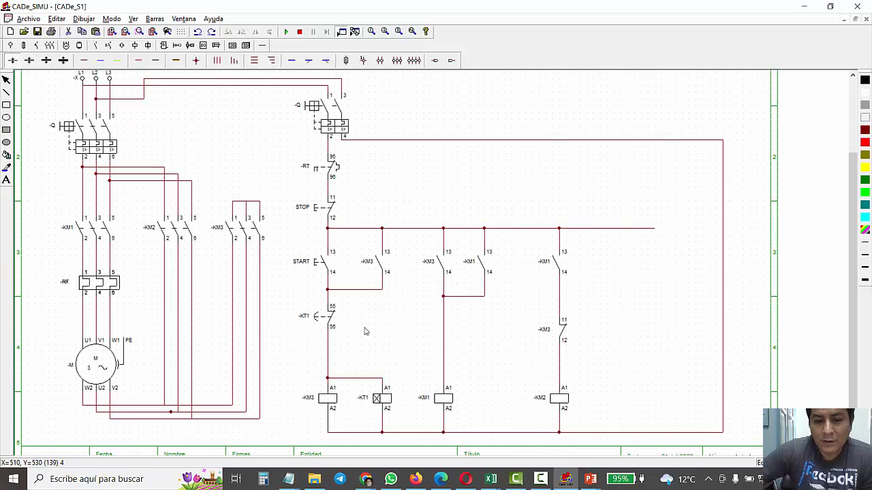
- Replace the wire between the -KT1 contact and the -KM3 coil with a normally closed auxiliary contact named -KM2, wired in series
{"action": "scroll", "coordinate": [351, 335], "scroll_direction": "down", "scroll_amount": 1}
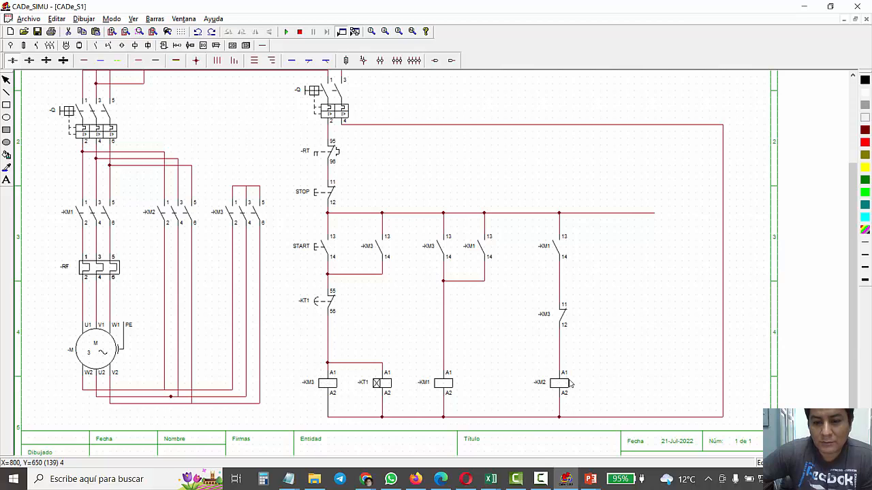
{"action": "left_click", "coordinate": [330, 338]}
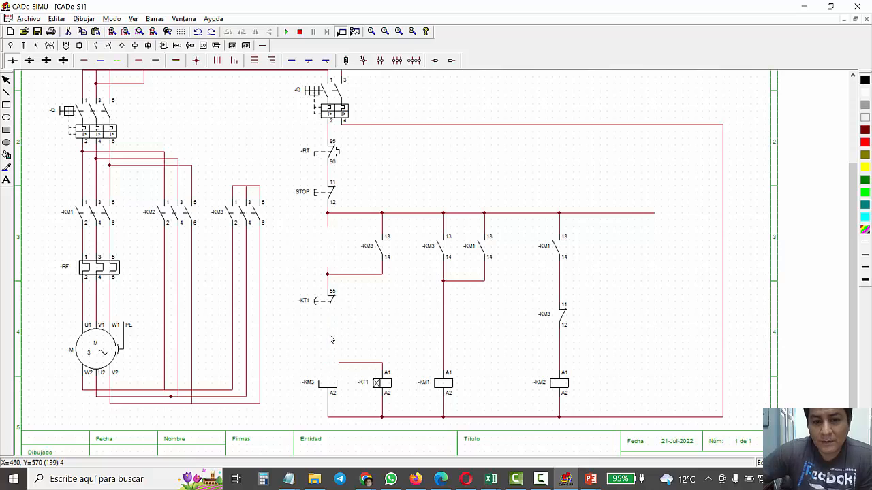
{"action": "key", "text": "Delete"}
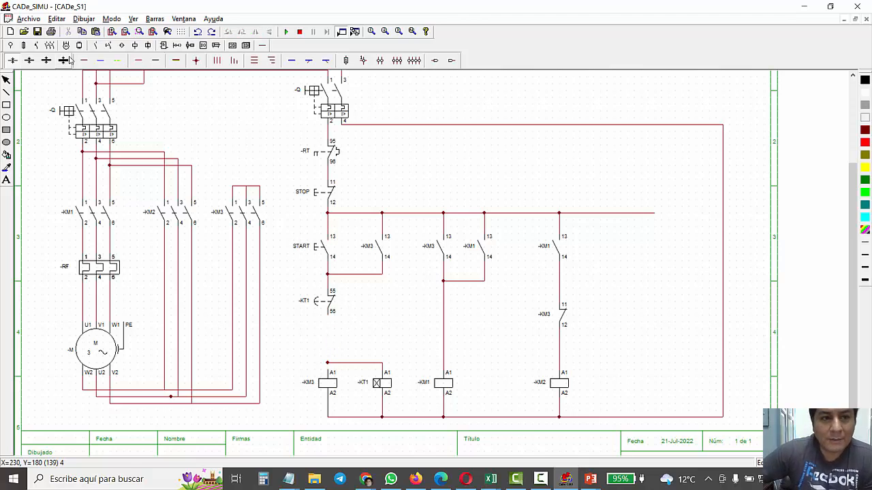
{"action": "left_click", "coordinate": [96, 46]}
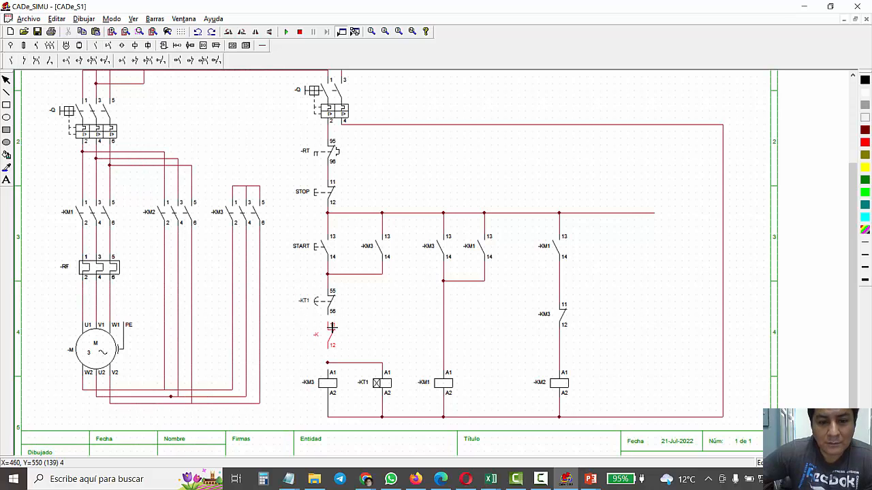
{"action": "left_click", "coordinate": [332, 327]}
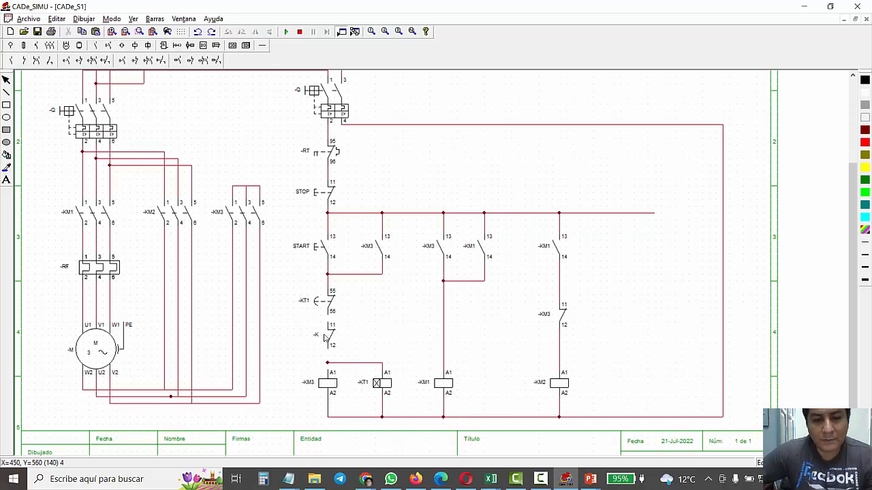
{"action": "double_click", "coordinate": [332, 333]}
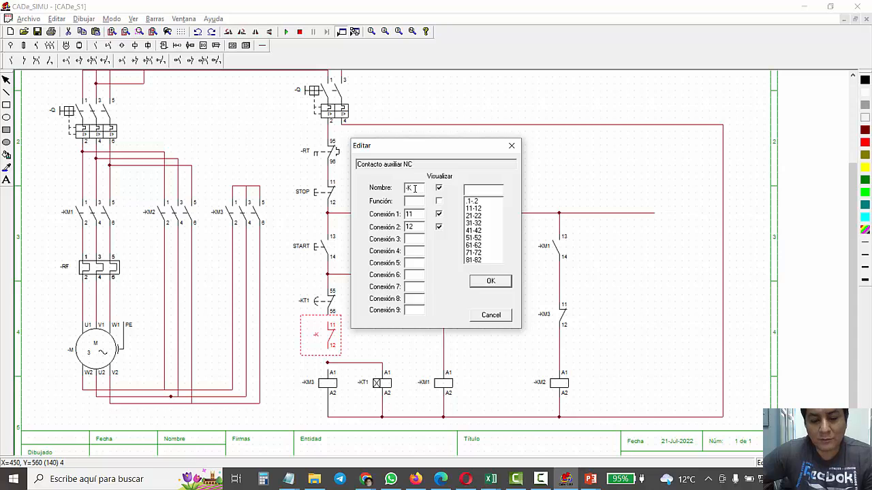
{"action": "left_click", "coordinate": [492, 281]}
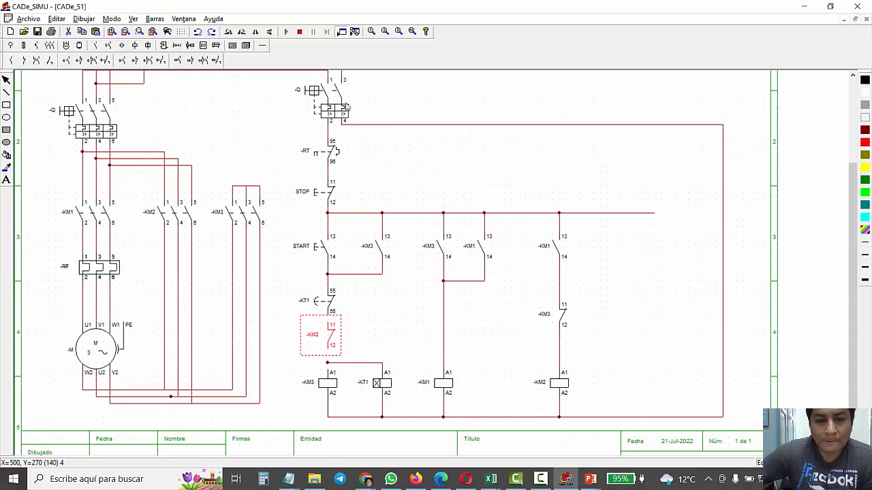
{"action": "left_click", "coordinate": [262, 45]}
{"action": "left_click", "coordinate": [82, 62]}
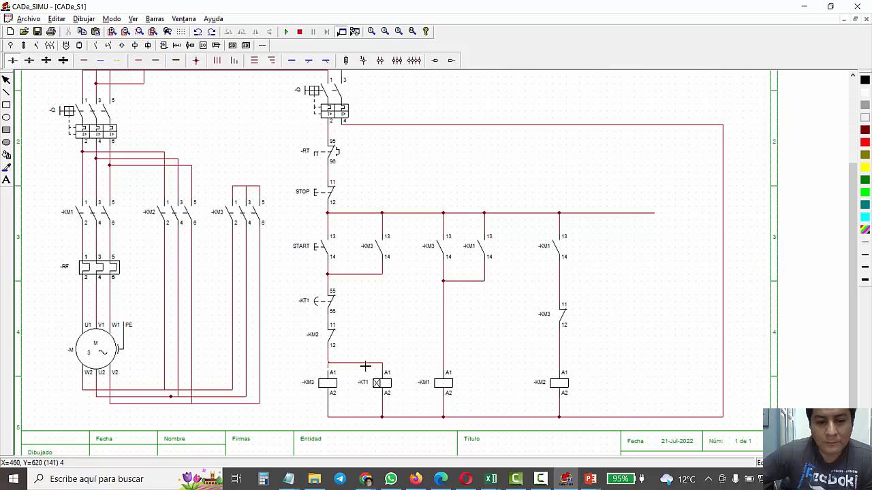
- Simulate the circuit with -Q closed, operating START and repeating it in delta to check the -KM2 interlock
{"action": "left_click", "coordinate": [286, 32]}
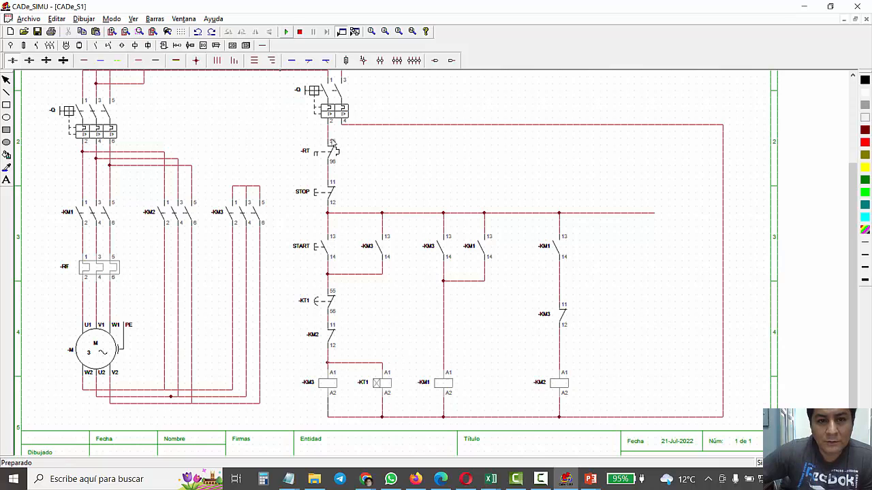
{"action": "left_click", "coordinate": [311, 93]}
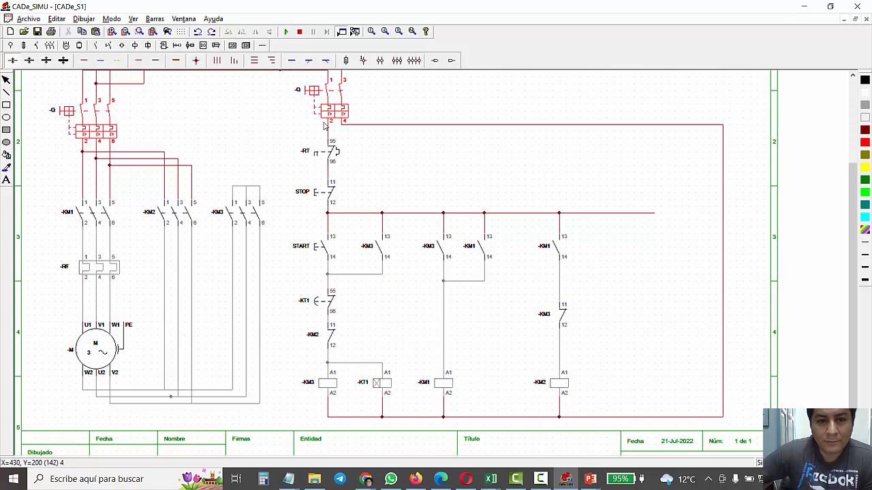
{"action": "left_click", "coordinate": [317, 249]}
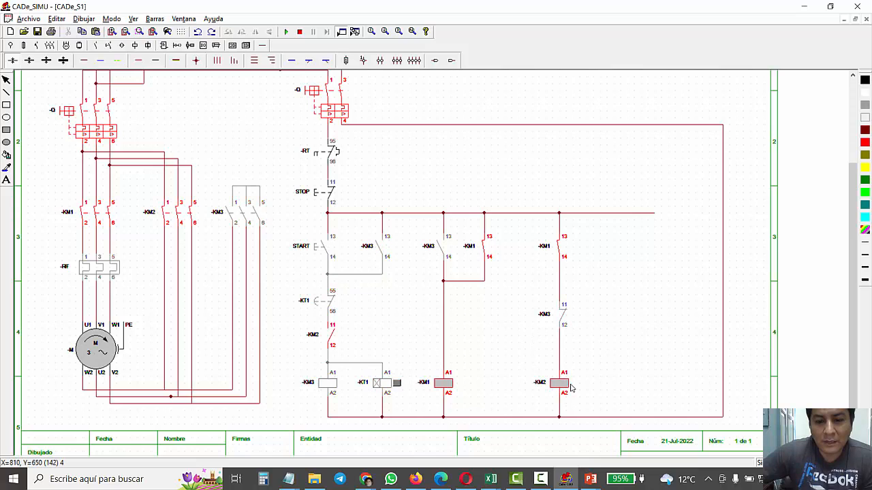
{"action": "left_click", "coordinate": [319, 247]}
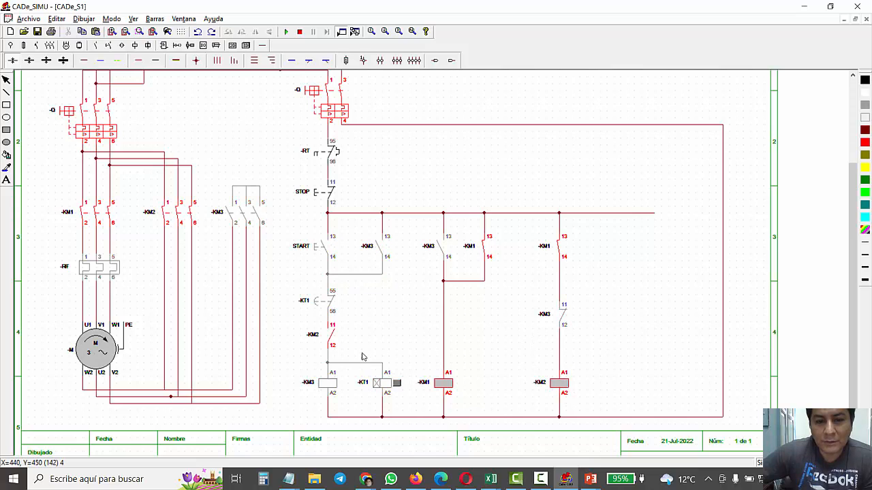
{"action": "left_click", "coordinate": [315, 248]}
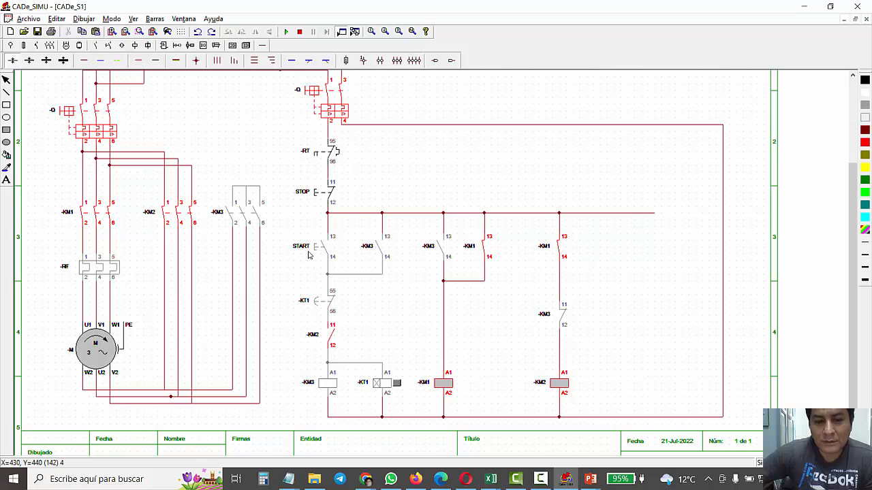
- Stop the simulated motor with STOP, restart it, operate START repeatedly in delta, and repeat the stop and restart
{"action": "left_click", "coordinate": [318, 196]}
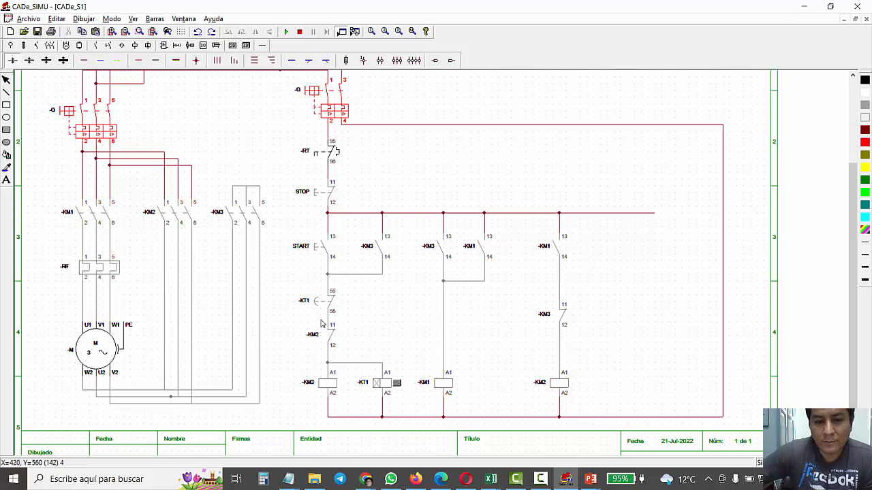
{"action": "left_click", "coordinate": [323, 246]}
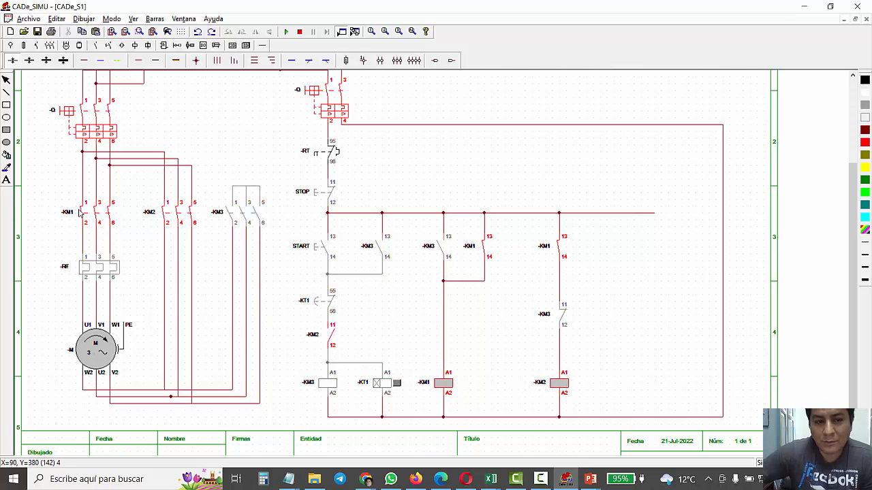
{"action": "left_click", "coordinate": [318, 251]}
{"action": "left_click", "coordinate": [319, 252]}
{"action": "left_click", "coordinate": [319, 252]}
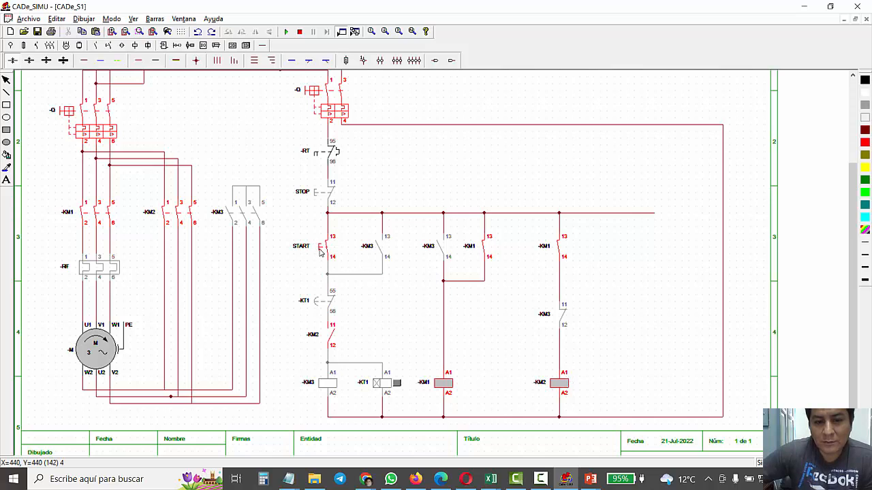
{"action": "left_click", "coordinate": [316, 195]}
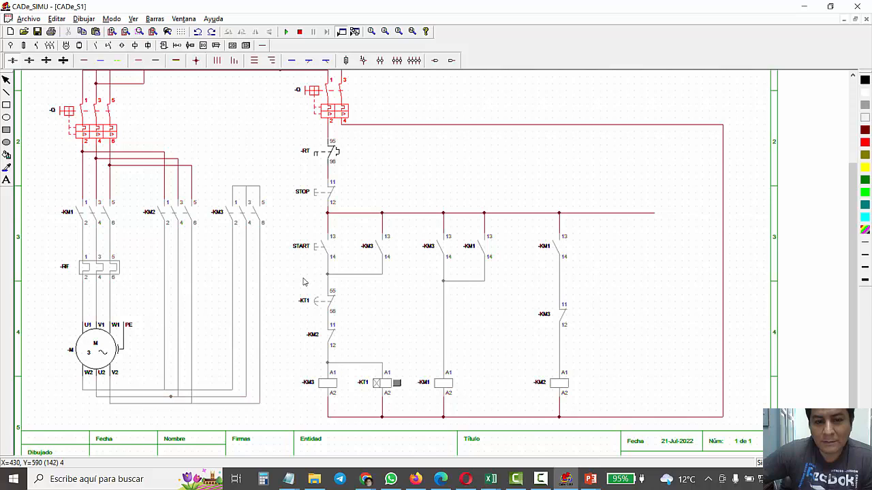
{"action": "left_click", "coordinate": [318, 249]}
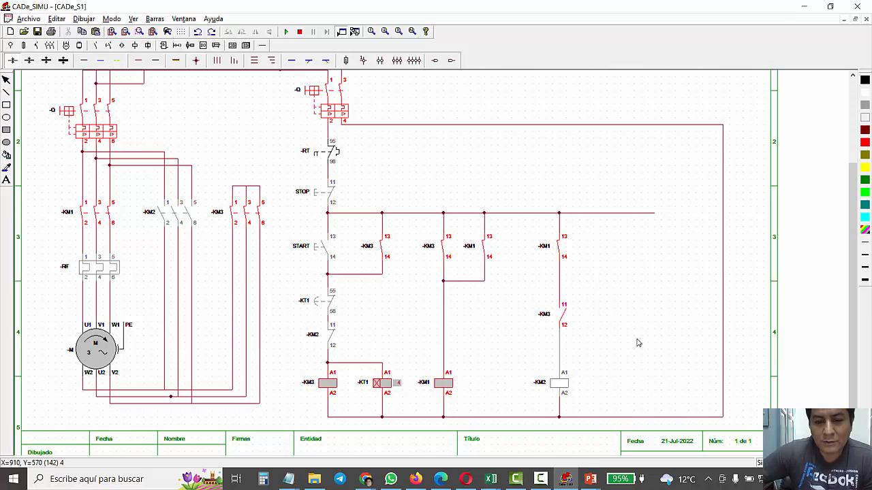
- Place an optical signal lamp beside the -KM2 coil in the control circuit
{"action": "left_click", "coordinate": [133, 45]}
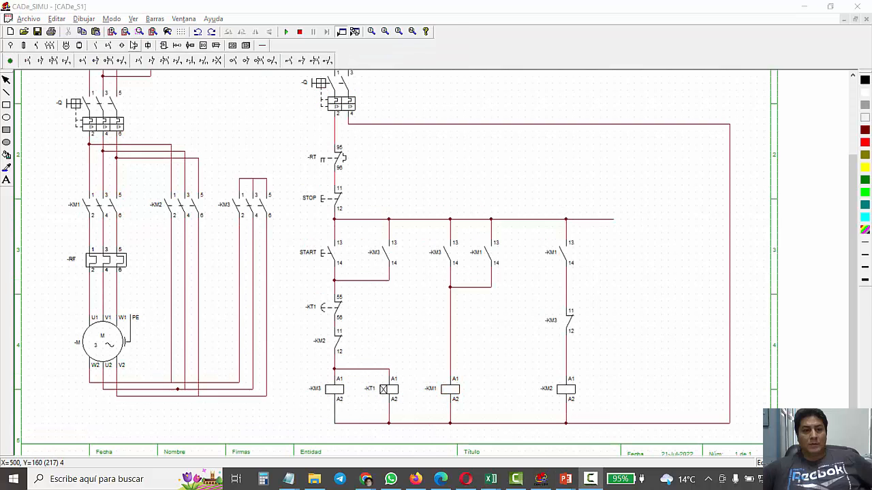
{"action": "left_click", "coordinate": [147, 45]}
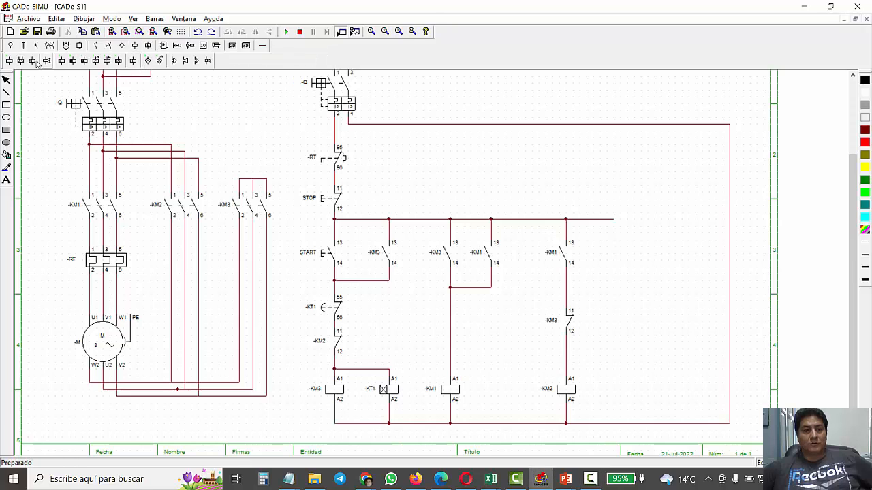
{"action": "left_click", "coordinate": [148, 61]}
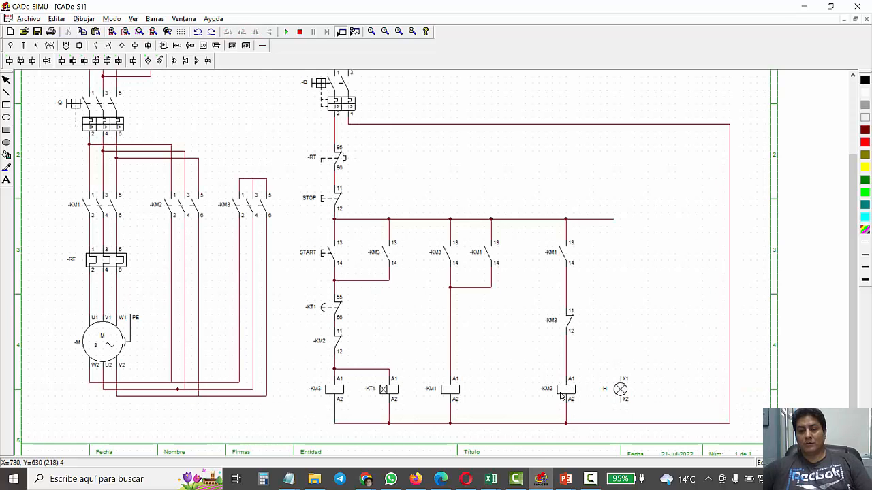
{"action": "left_click_drag", "start_coordinate": [628, 398], "coordinate": [622, 396]}
- Rename the signal lamp beside the -KM2 coil as START, keeping its colour green (Verde)
{"action": "double_click", "coordinate": [621, 397]}
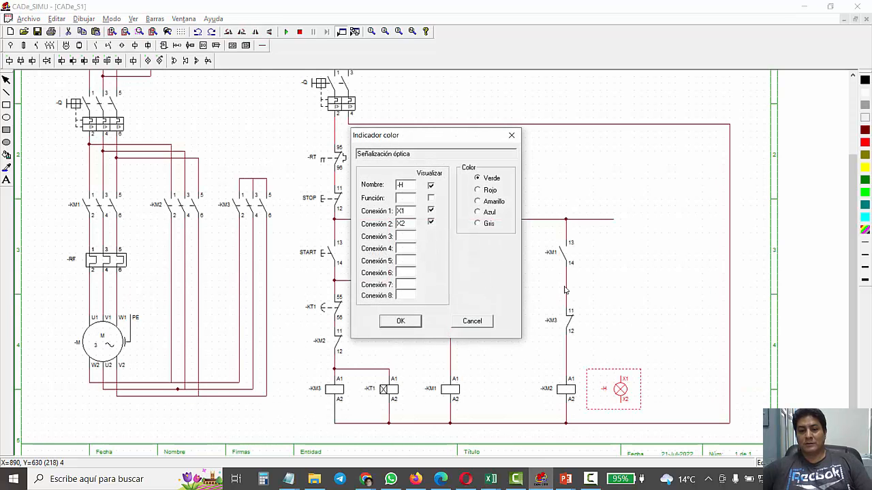
{"action": "left_click", "coordinate": [406, 186]}
{"action": "key", "text": "BackSpace"}
{"action": "key", "text": "BackSpace"}
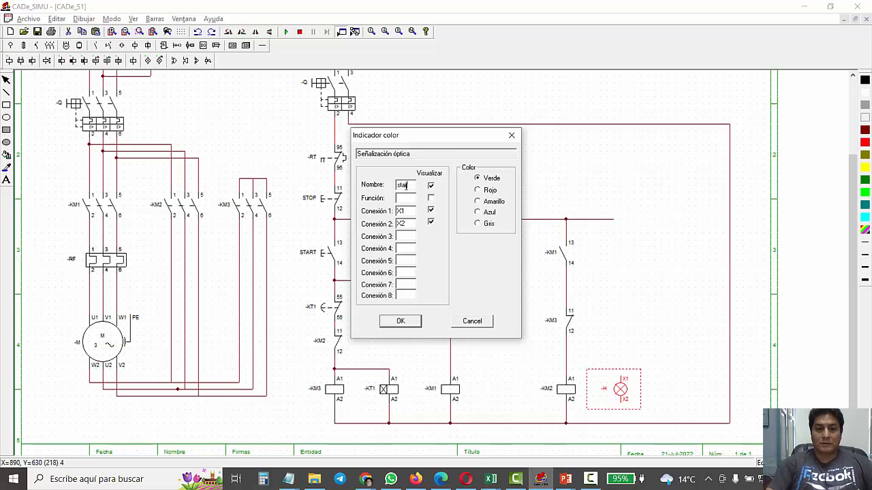
{"action": "type", "text": "START"}
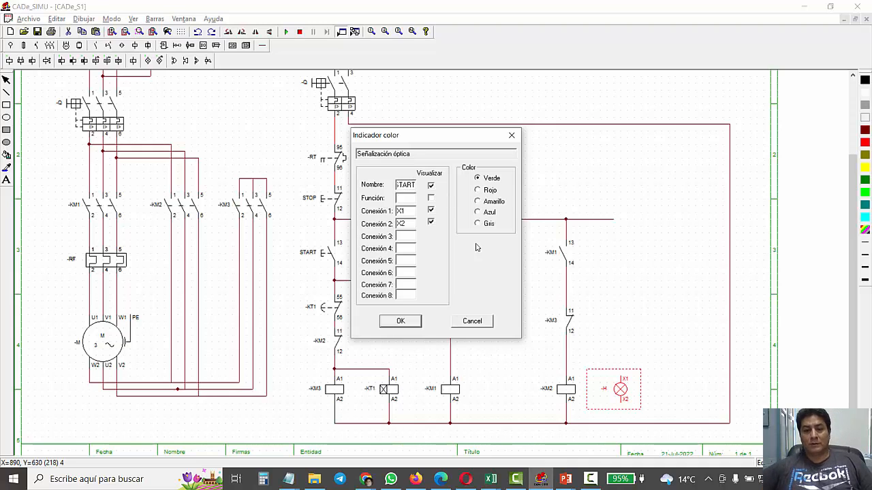
{"action": "left_click", "coordinate": [401, 321]}
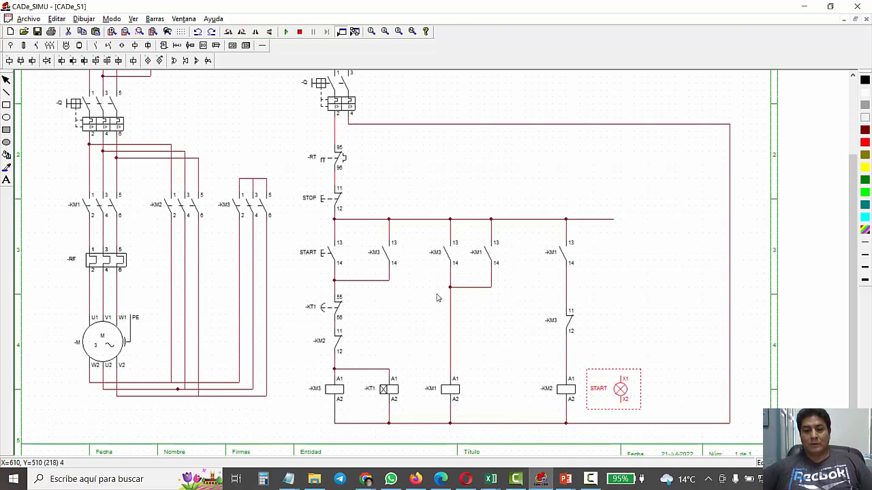
- Wire the START lamp in parallel with the -KM2 coil, from the line below the -KM3 contact to the common return line
{"action": "left_click", "coordinate": [263, 46]}
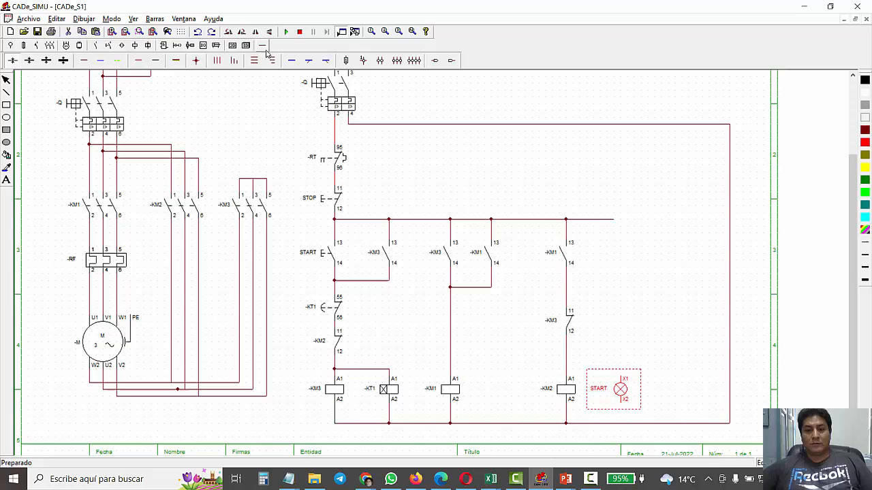
{"action": "left_click", "coordinate": [101, 61]}
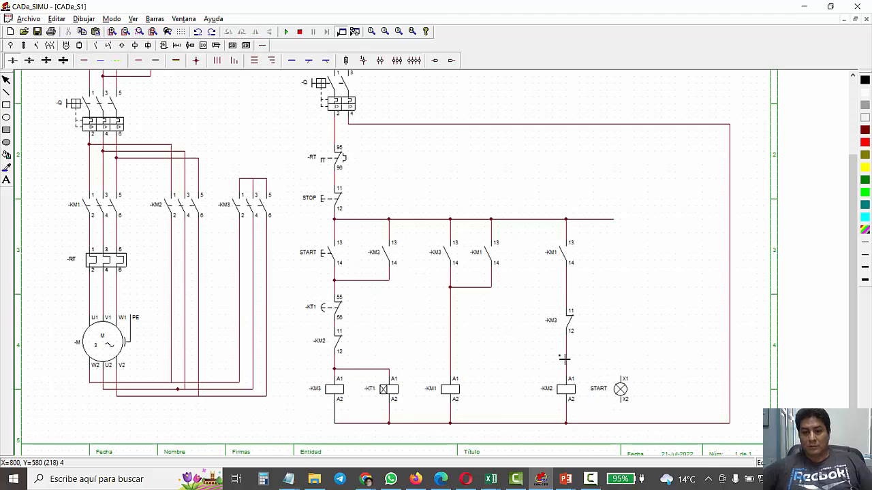
{"action": "left_click", "coordinate": [622, 379]}
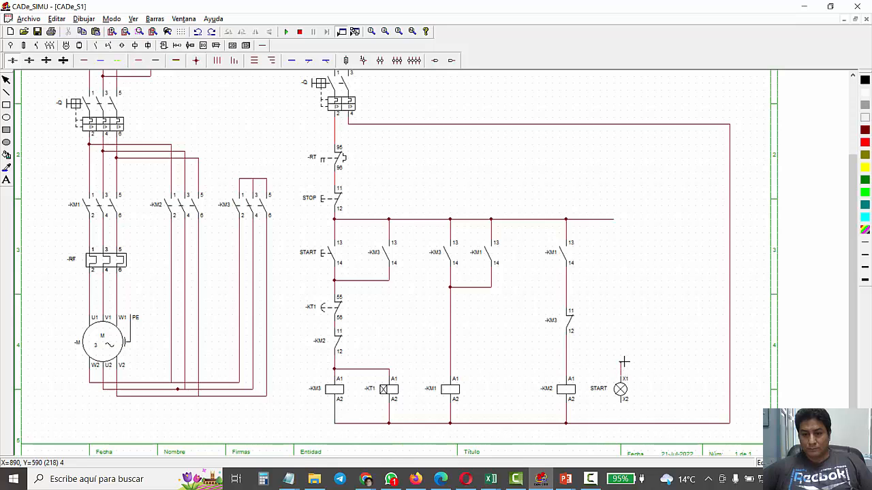
{"action": "left_click", "coordinate": [566, 355]}
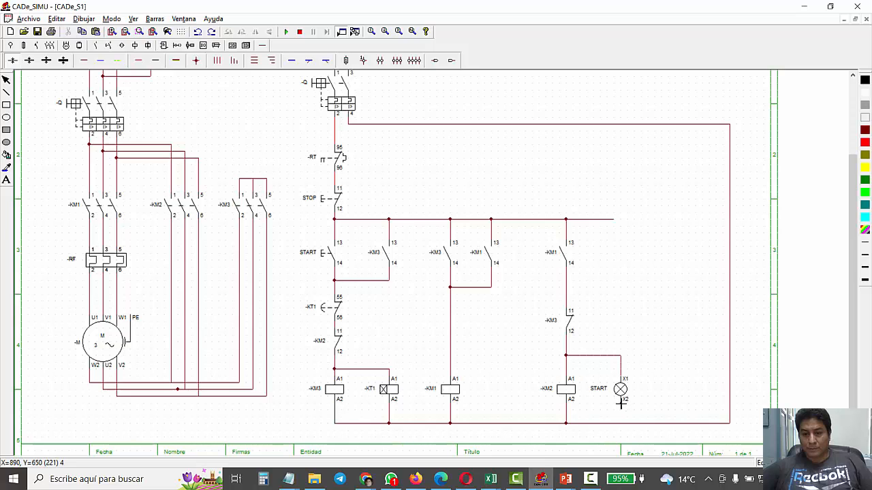
{"action": "left_click", "coordinate": [620, 423]}
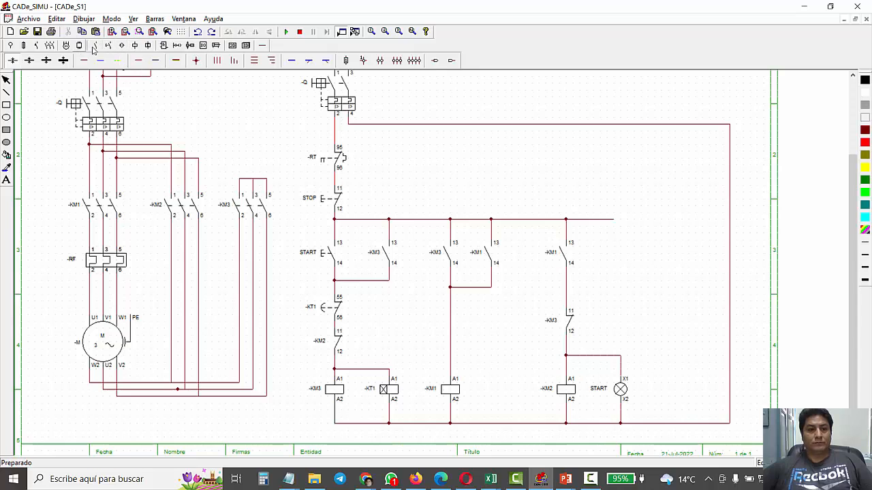
- Place a second optical signal lamp beside the START lamp and name it OFF
{"action": "left_click", "coordinate": [136, 45]}
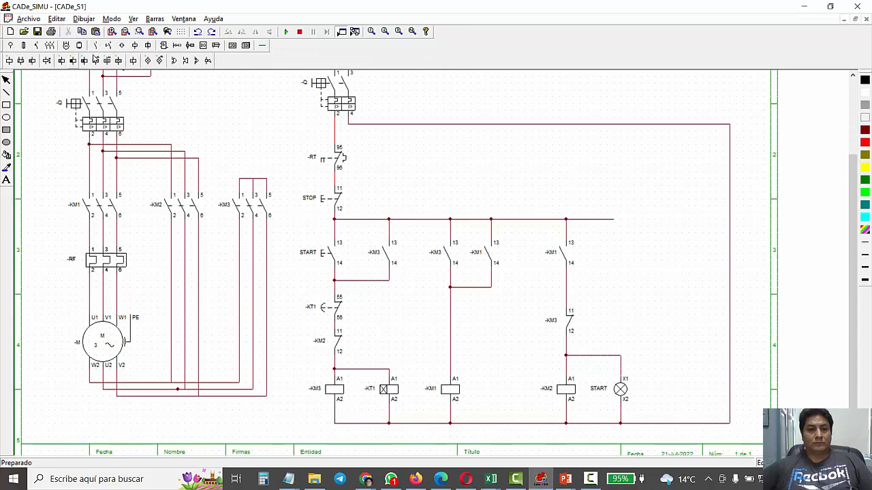
{"action": "left_click", "coordinate": [148, 61]}
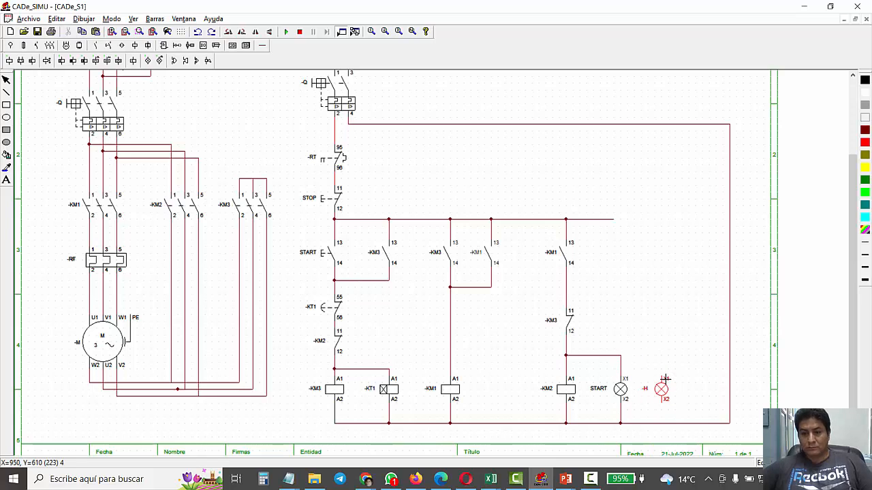
{"action": "left_click", "coordinate": [665, 380]}
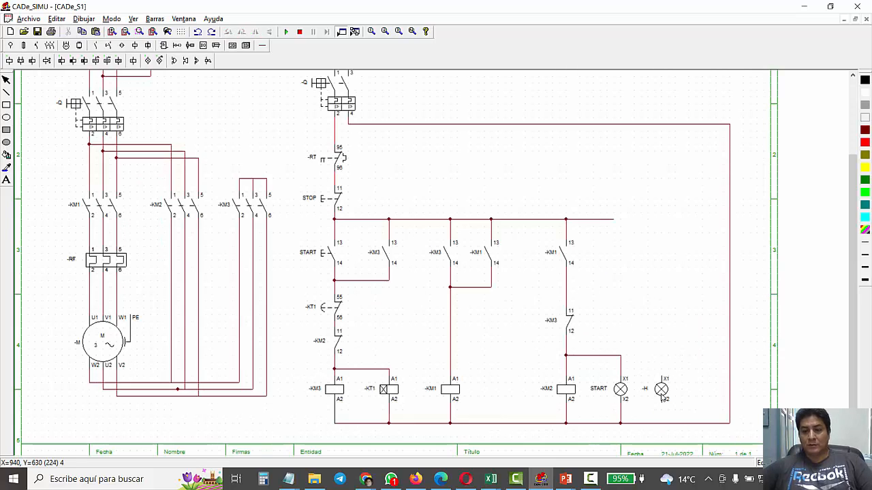
{"action": "double_click", "coordinate": [662, 399]}
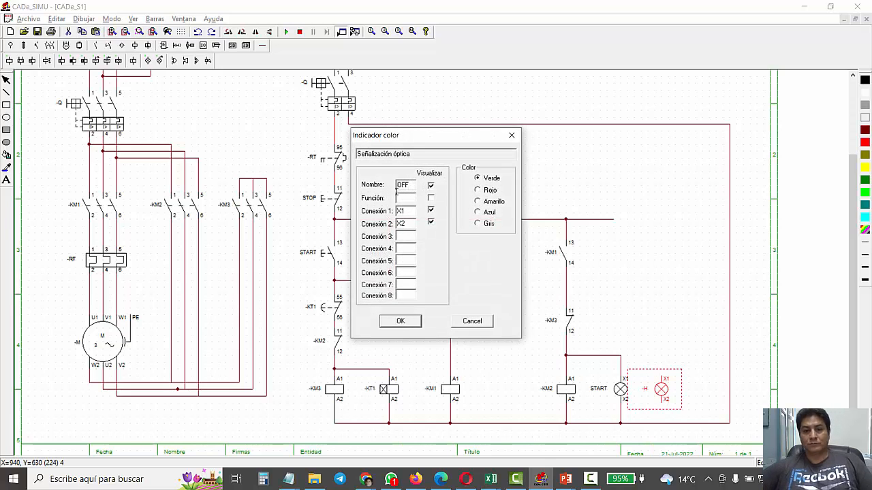
{"action": "left_click", "coordinate": [386, 324]}
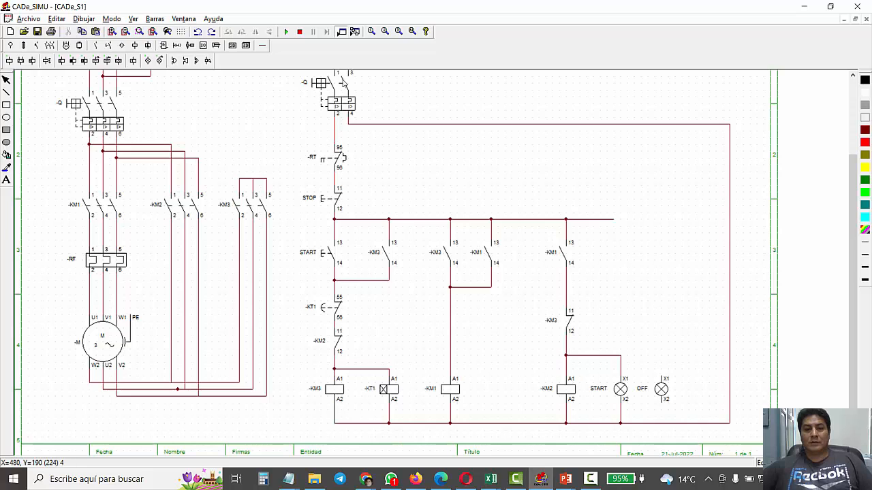
- Wire the OFF lamp between the node joining the -RT and STOP contacts and the common return line
{"action": "left_click", "coordinate": [262, 46]}
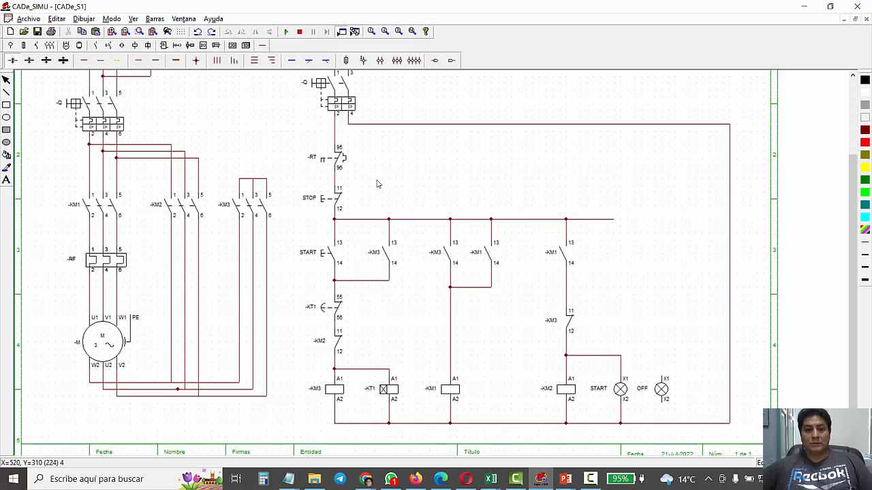
{"action": "left_click", "coordinate": [84, 63]}
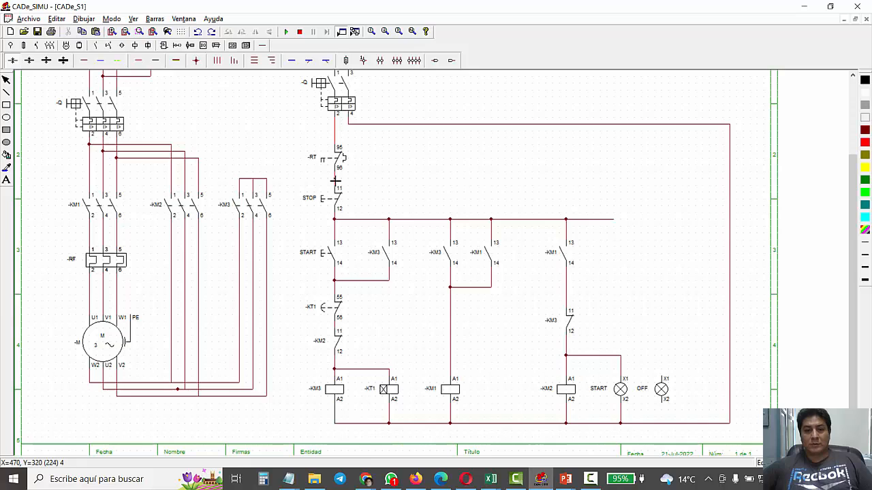
{"action": "left_click_drag", "start_coordinate": [335, 179], "coordinate": [662, 185]}
{"action": "left_click_drag", "start_coordinate": [661, 376], "coordinate": [662, 177]}
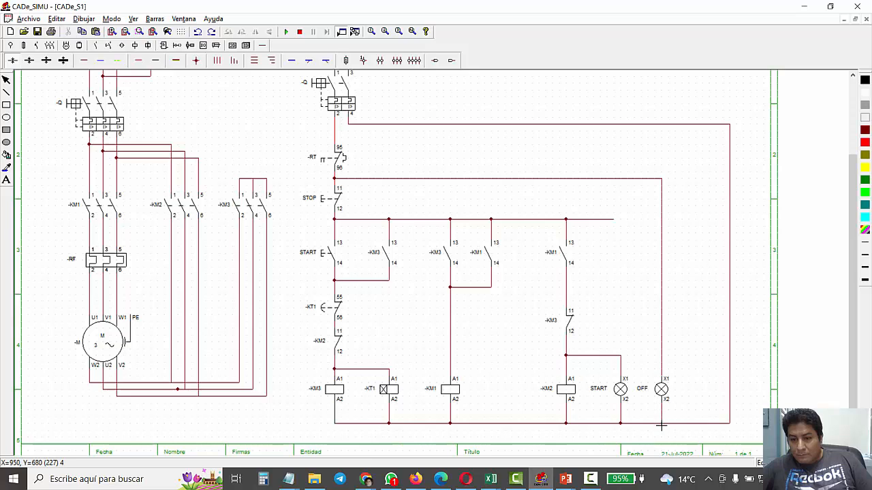
- Simulate the circuit with -Q closed to check the OFF lamp, and stop the simulation
{"action": "left_click", "coordinate": [286, 32]}
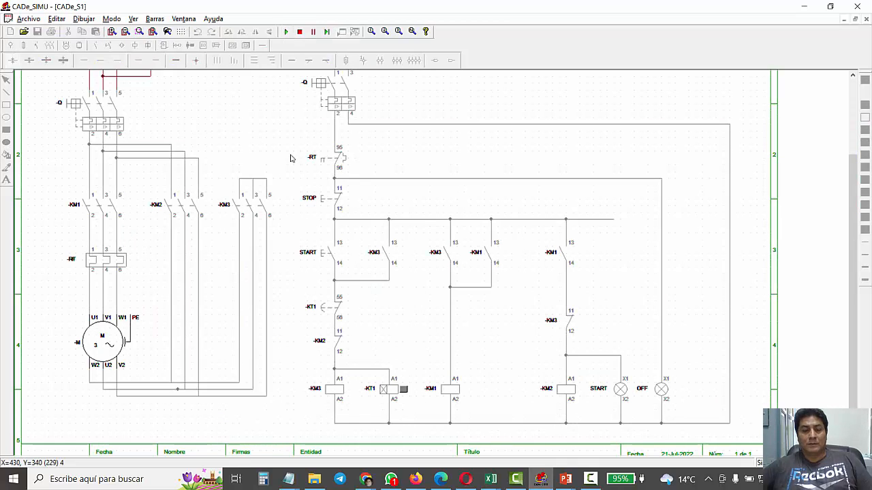
{"action": "left_click", "coordinate": [314, 85]}
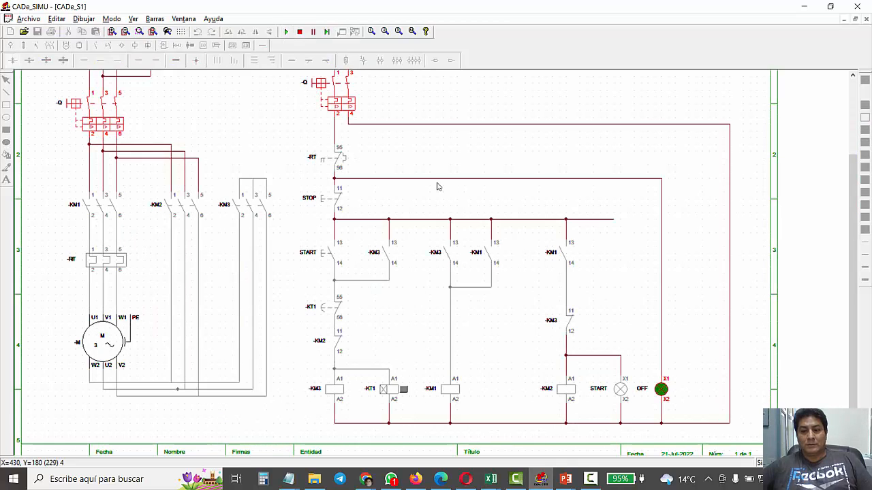
{"action": "left_click", "coordinate": [299, 31]}
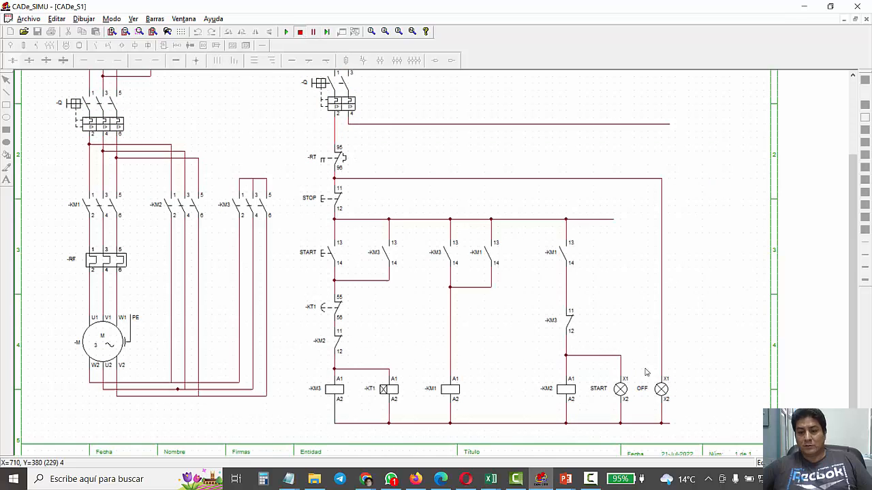
- Set the OFF lamp's colour to red (Rojo)
{"action": "double_click", "coordinate": [661, 390]}
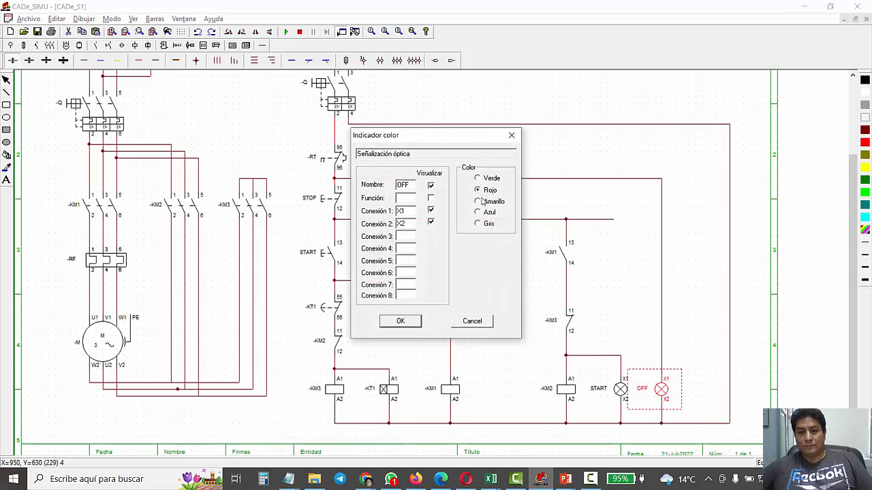
{"action": "left_click", "coordinate": [418, 329]}
{"action": "left_click", "coordinate": [465, 143]}
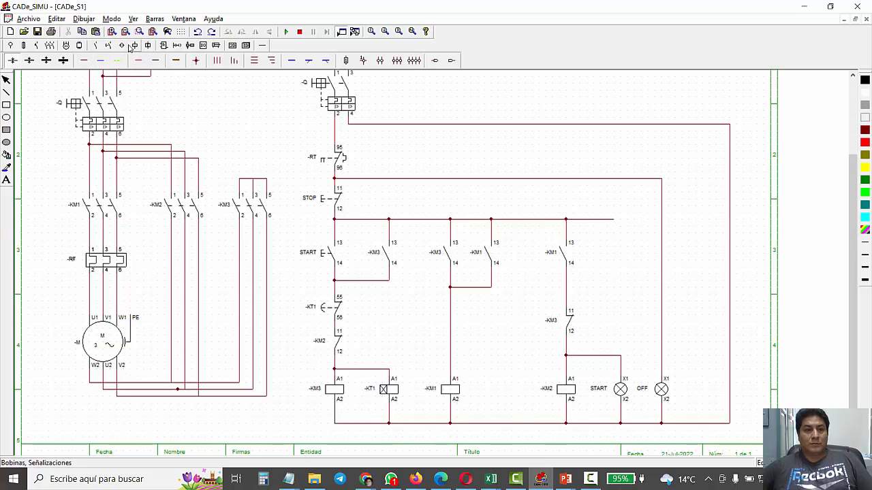
- Place a third optical signal lamp beside the OFF lamp, name it FAIL and set its colour to yellow (Amarillo)
{"action": "left_click", "coordinate": [135, 45]}
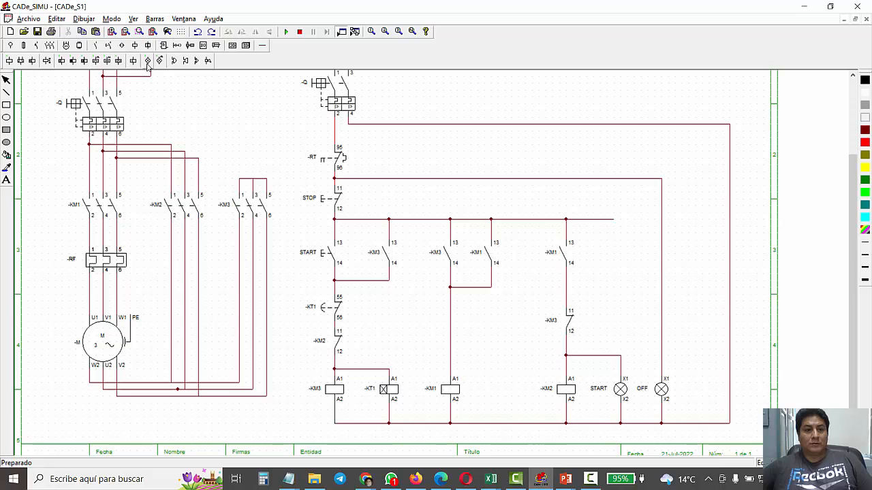
{"action": "left_click", "coordinate": [159, 60]}
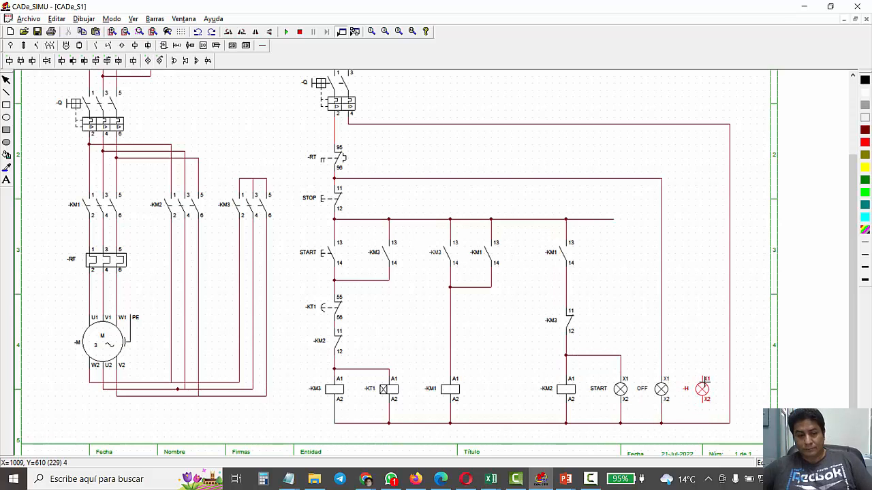
{"action": "left_click", "coordinate": [702, 385]}
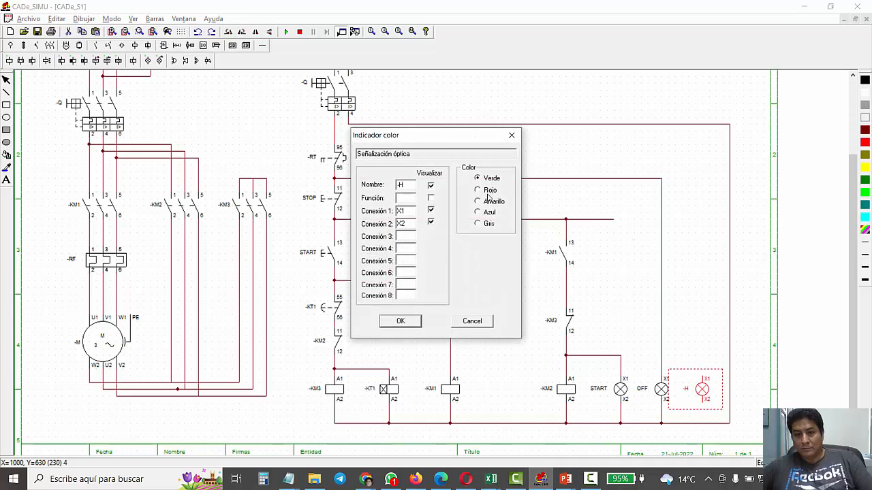
{"action": "left_click_drag", "start_coordinate": [411, 188], "coordinate": [372, 178]}
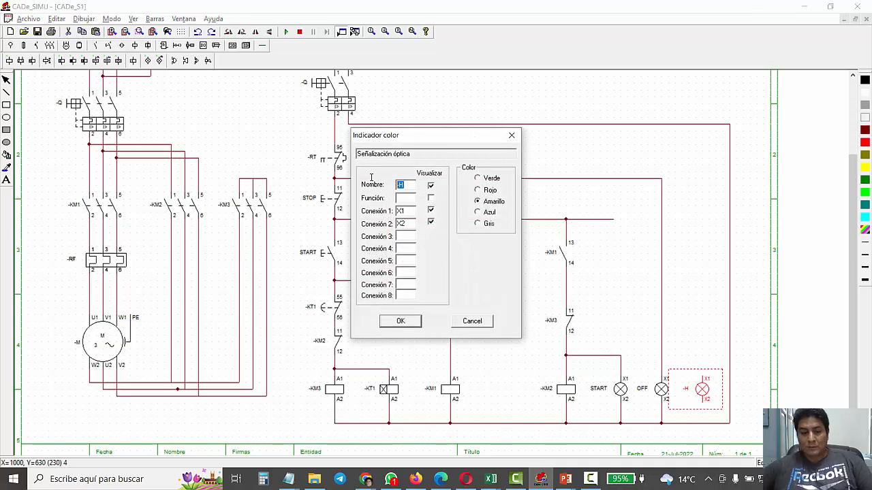
{"action": "type", "text": "FAEIL"}
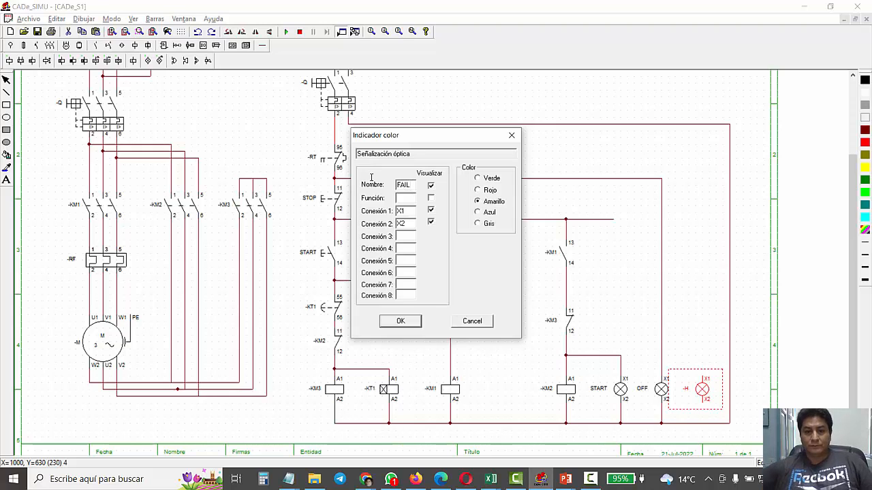
{"action": "left_click", "coordinate": [397, 322]}
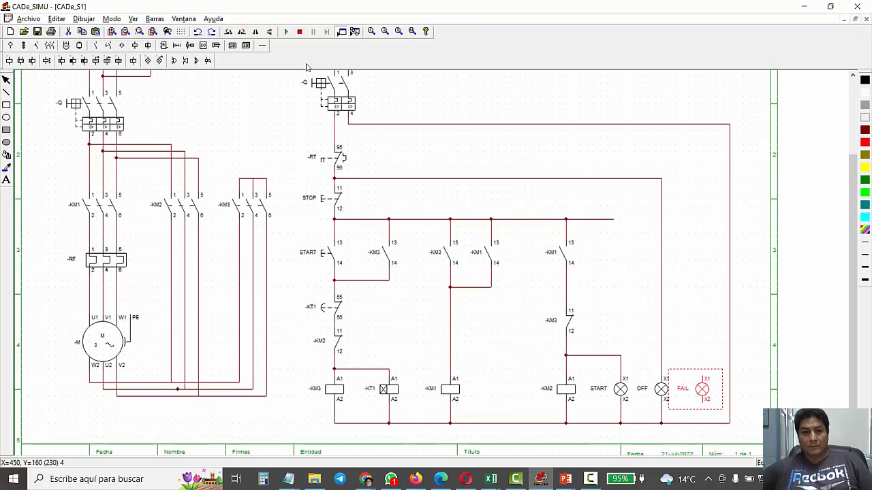
- Place a normally open thermal relay contact (97-98) above the FAIL lamp and name it -RT
{"action": "left_click", "coordinate": [108, 45]}
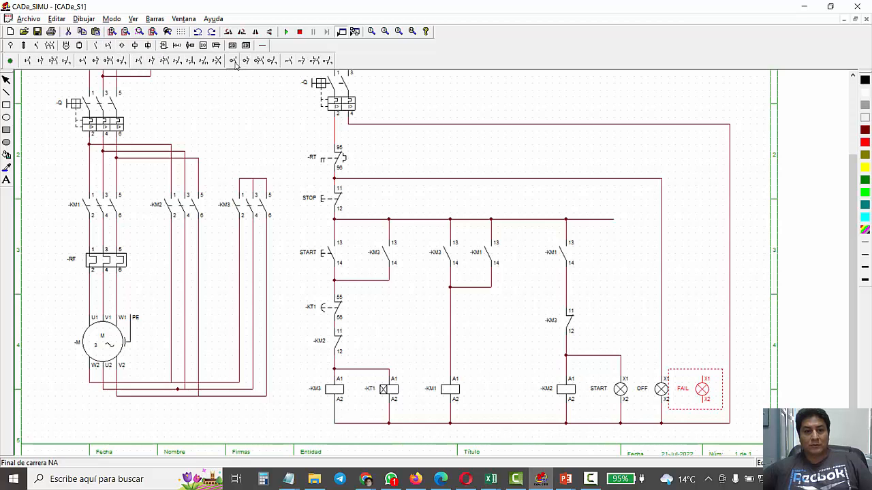
{"action": "left_click", "coordinate": [291, 61]}
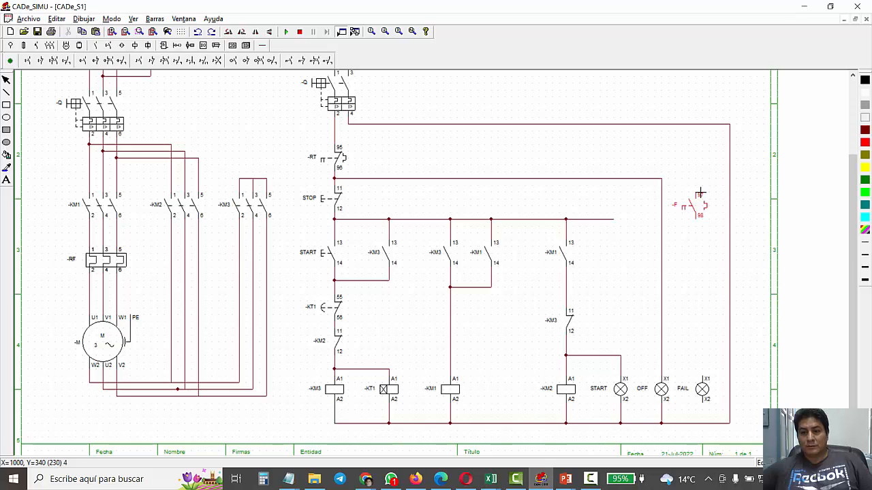
{"action": "double_click", "coordinate": [705, 306]}
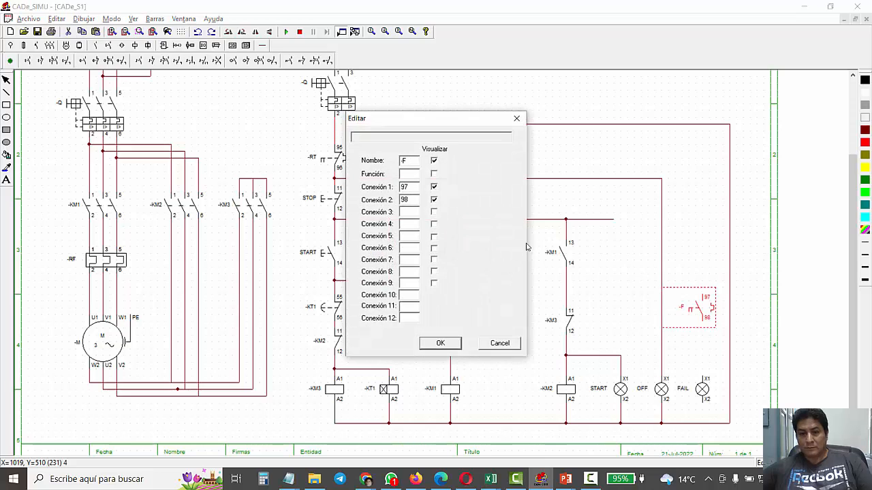
{"action": "key", "text": "BackSpace"}
{"action": "type", "text": "RT"}
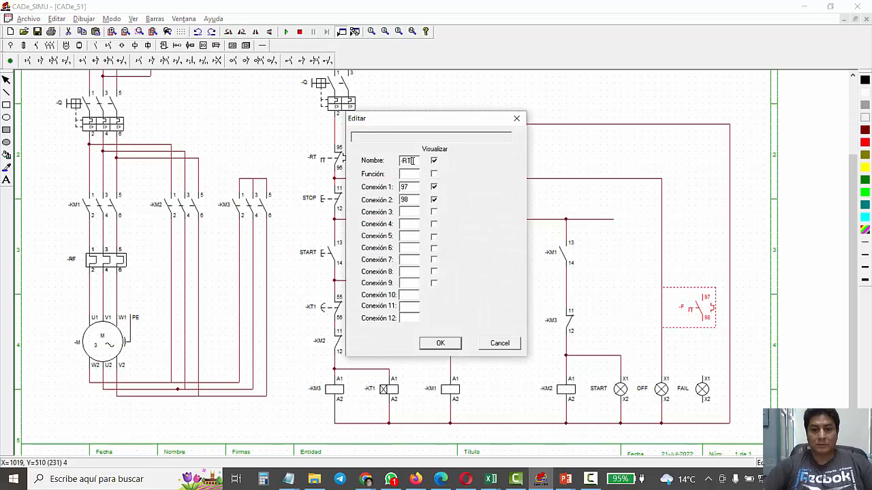
{"action": "left_click", "coordinate": [440, 346]}
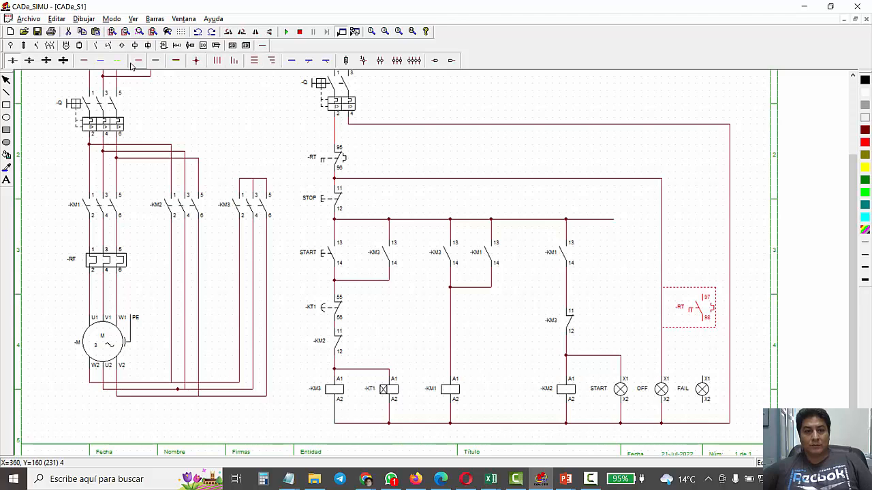
- Wire the FAIL lamp branch from above the -RT 95-96 contact through the -RT 97-98 contact and lamp to the common return line
{"action": "left_click", "coordinate": [276, 123]}
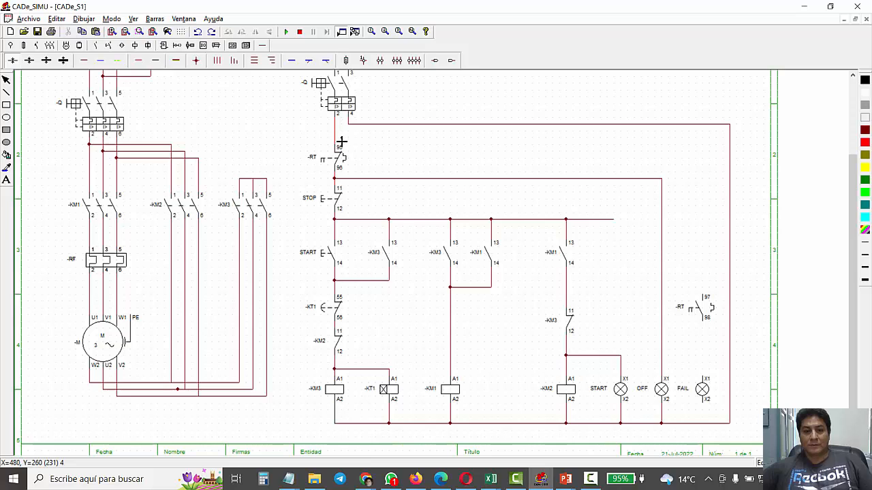
{"action": "left_click_drag", "start_coordinate": [352, 139], "coordinate": [704, 152]}
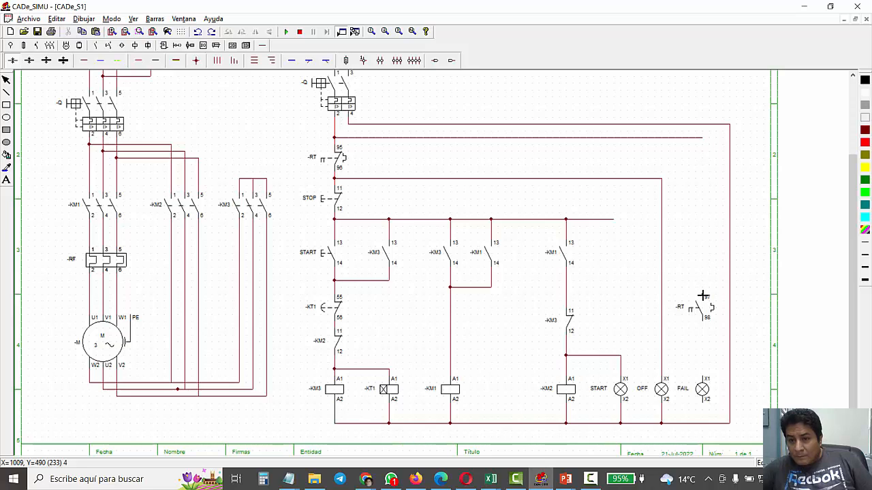
{"action": "left_click_drag", "start_coordinate": [702, 296], "coordinate": [701, 138]}
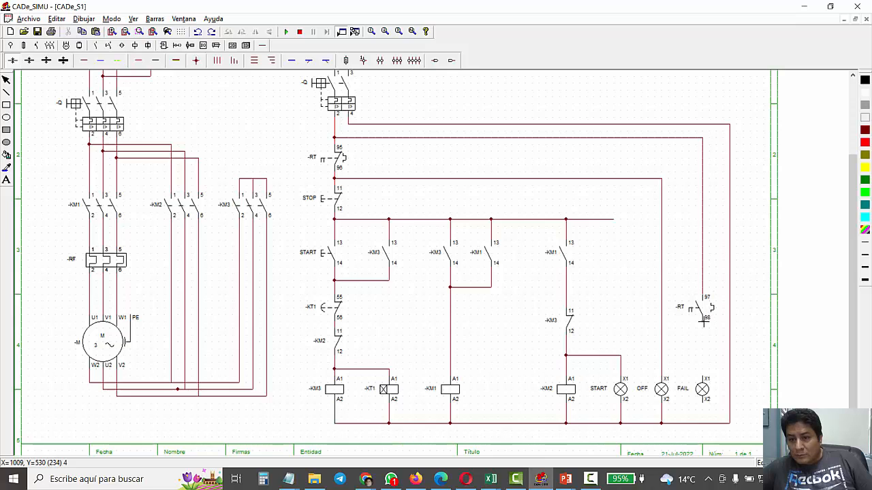
{"action": "left_click_drag", "start_coordinate": [704, 323], "coordinate": [702, 377]}
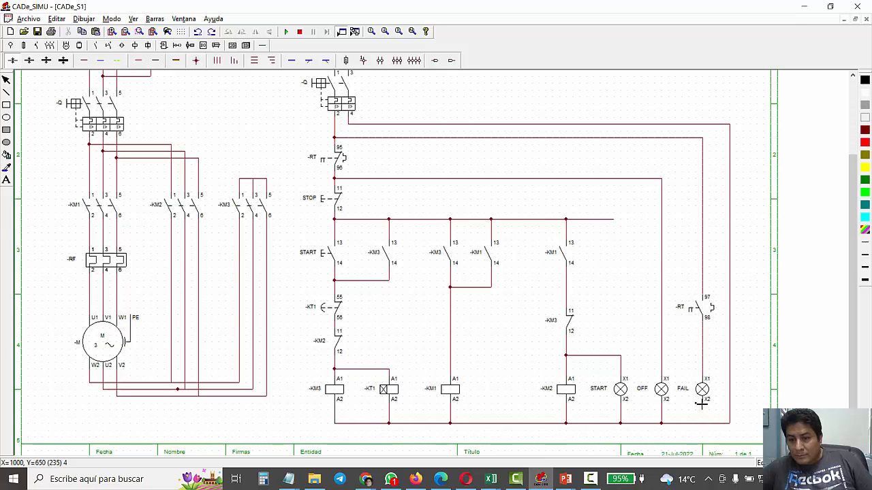
{"action": "left_click_drag", "start_coordinate": [702, 404], "coordinate": [703, 424]}
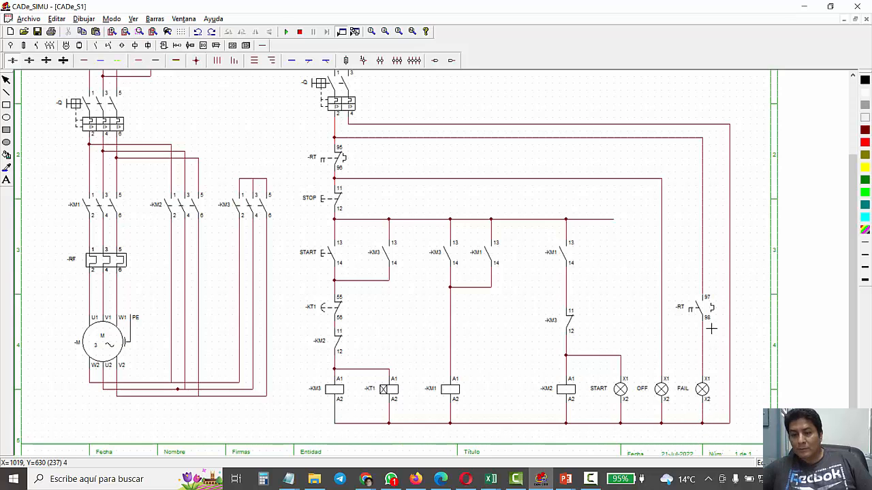
- Simulate the circuit with -Q closed, trip and reset the thermal overload relay, operate START to check the lamps, and stop the simulation
{"action": "left_click", "coordinate": [285, 32]}
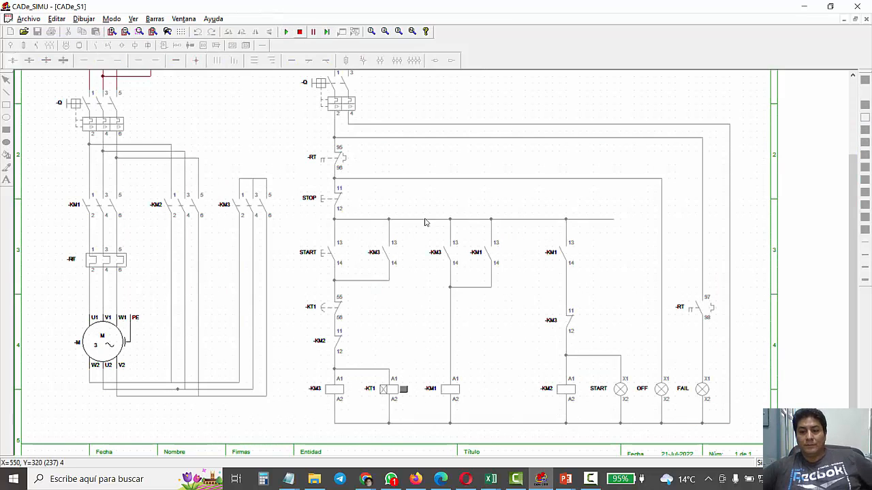
{"action": "left_click", "coordinate": [320, 94]}
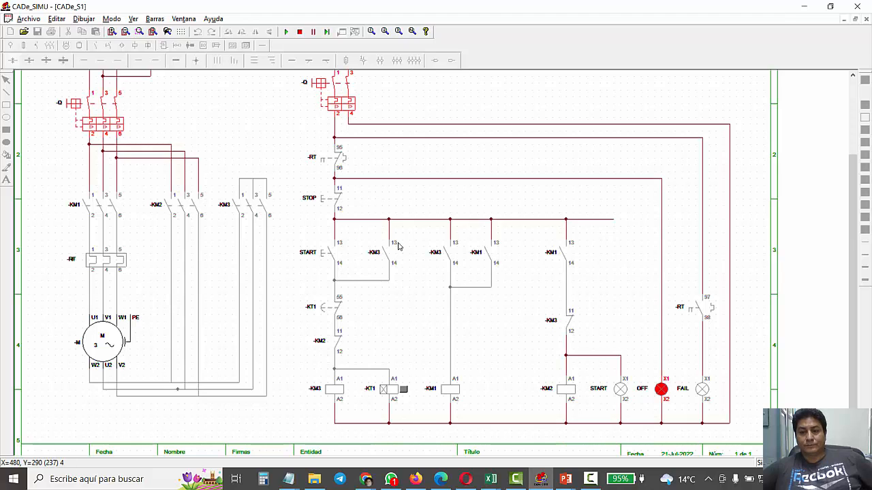
{"action": "left_click", "coordinate": [102, 261]}
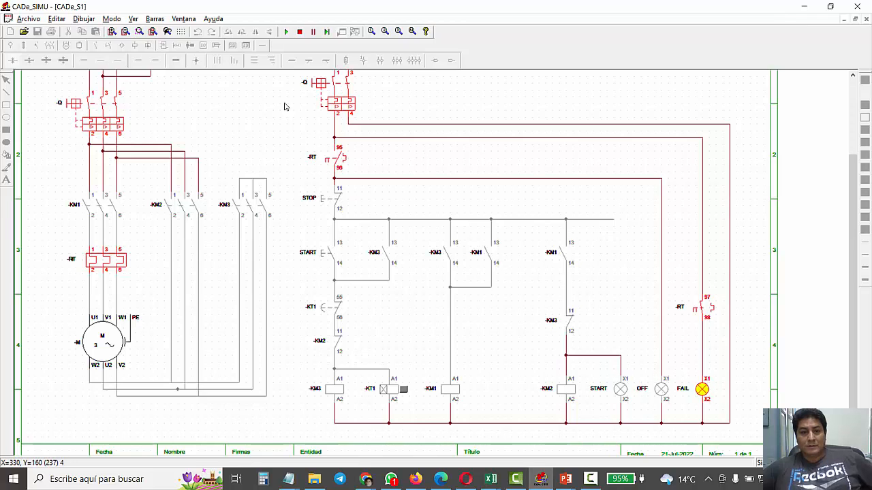
{"action": "left_click", "coordinate": [107, 261]}
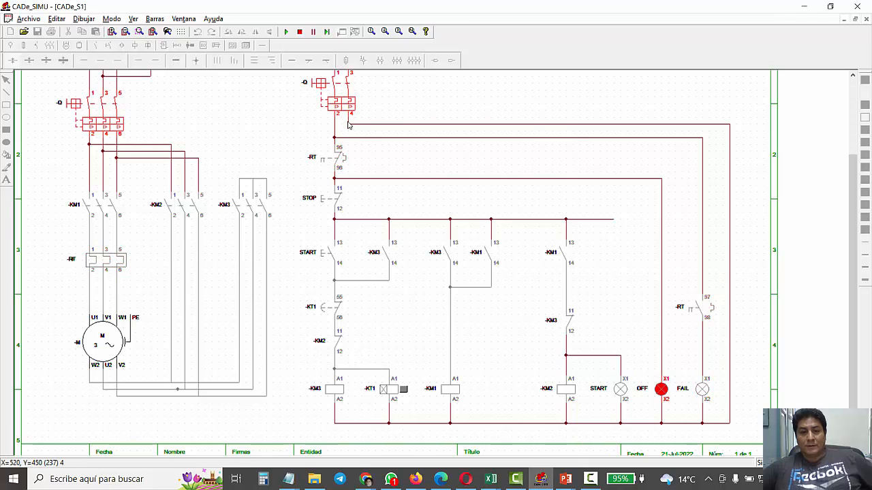
{"action": "left_click", "coordinate": [320, 255]}
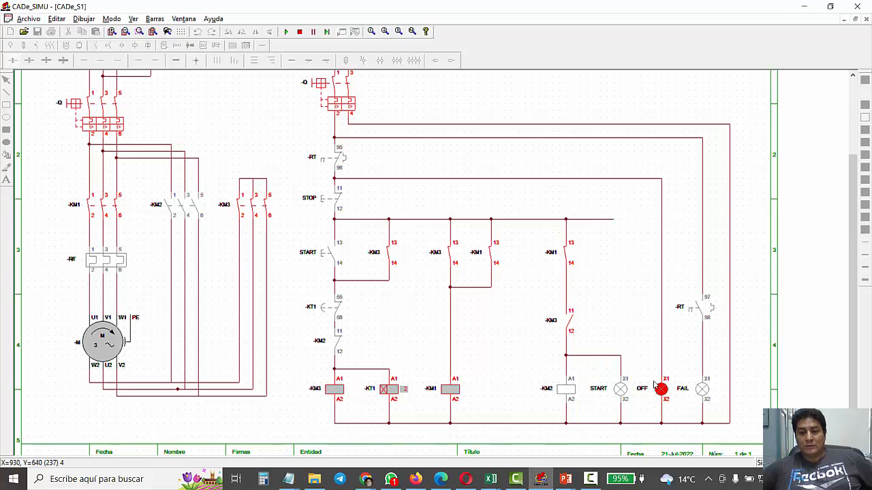
{"action": "left_click", "coordinate": [299, 32]}
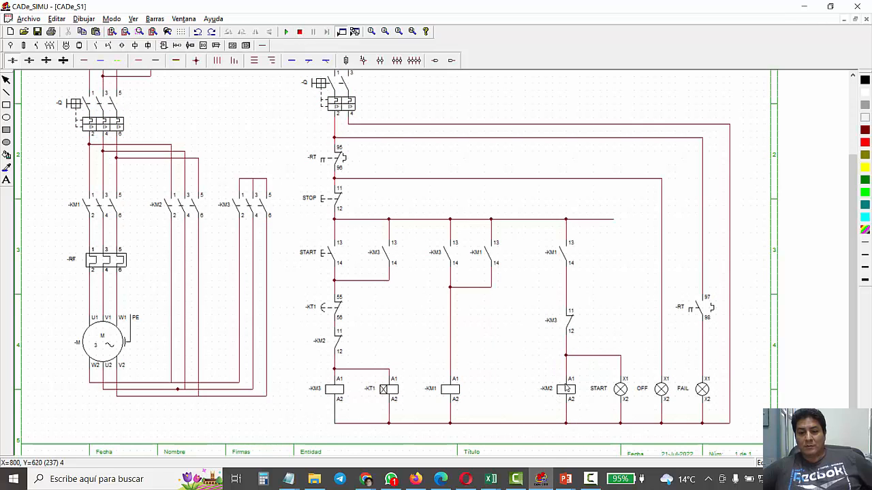
- Delete the vertical wire above the OFF lamp and place a normally closed auxiliary contact (11-12) named -KM2 there
{"action": "left_click", "coordinate": [661, 298]}
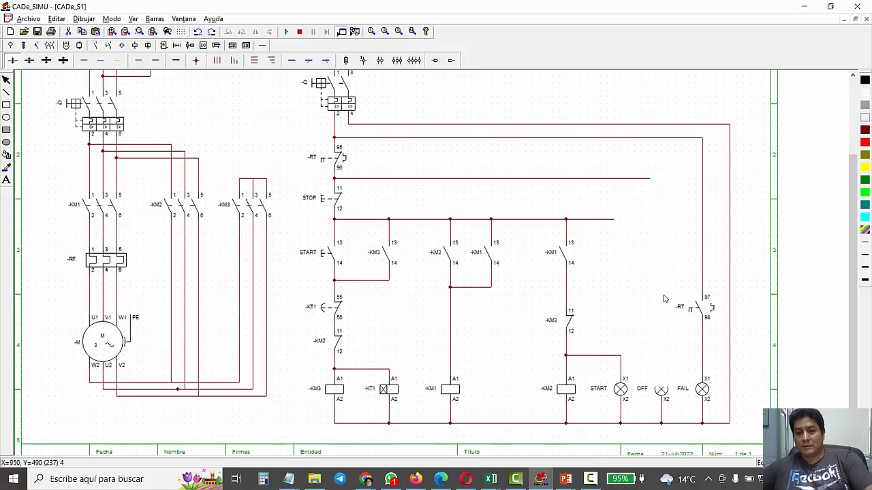
{"action": "key", "text": "Delete"}
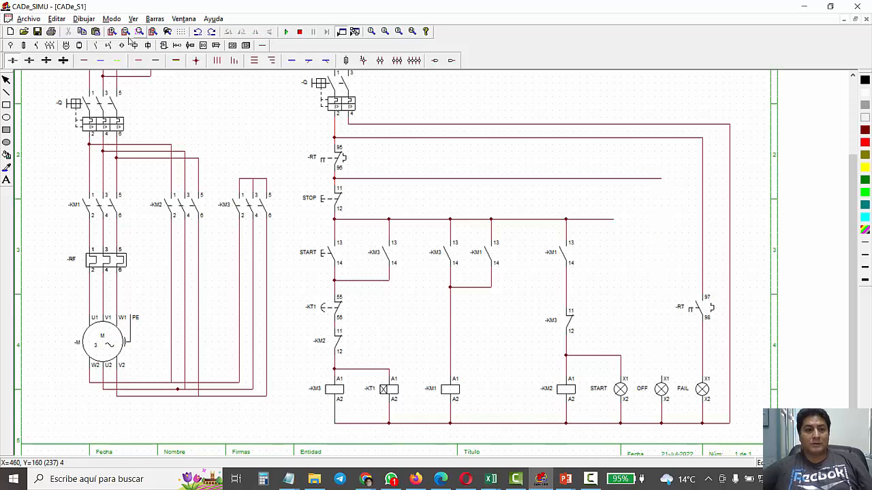
{"action": "left_click", "coordinate": [96, 45]}
{"action": "left_click", "coordinate": [23, 61]}
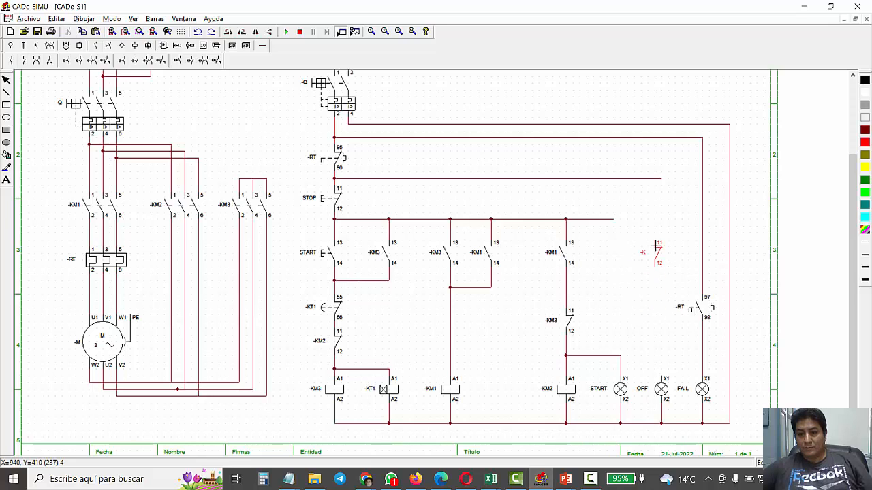
{"action": "left_click", "coordinate": [649, 257]}
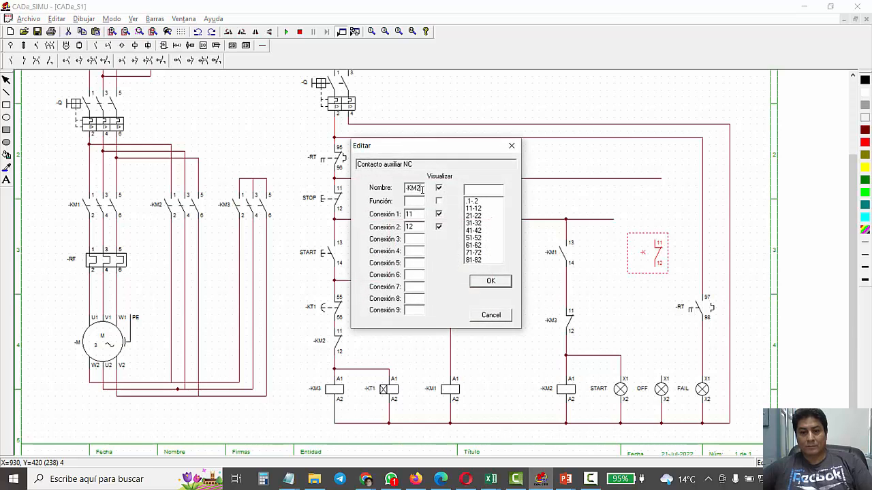
{"action": "left_click", "coordinate": [488, 281]}
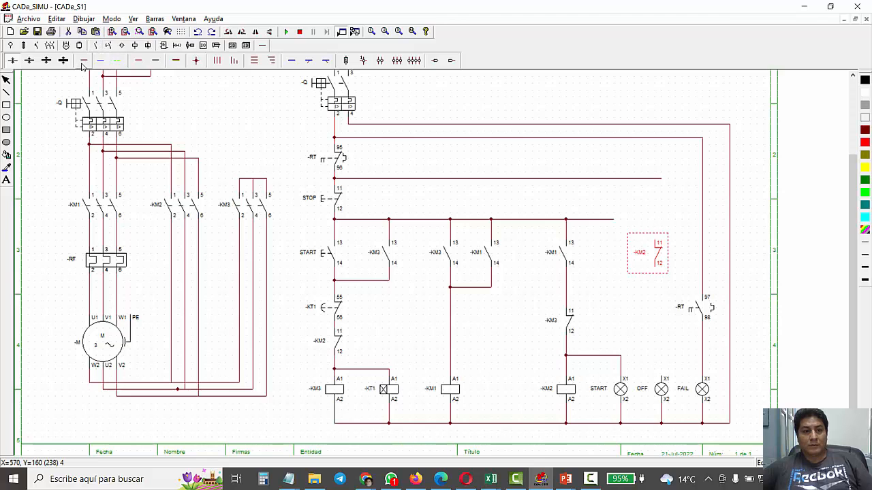
- Align the new -KM2 contact with the OFF lamp and wire it between the lamp's supply line and terminal X1
{"action": "left_click", "coordinate": [630, 197]}
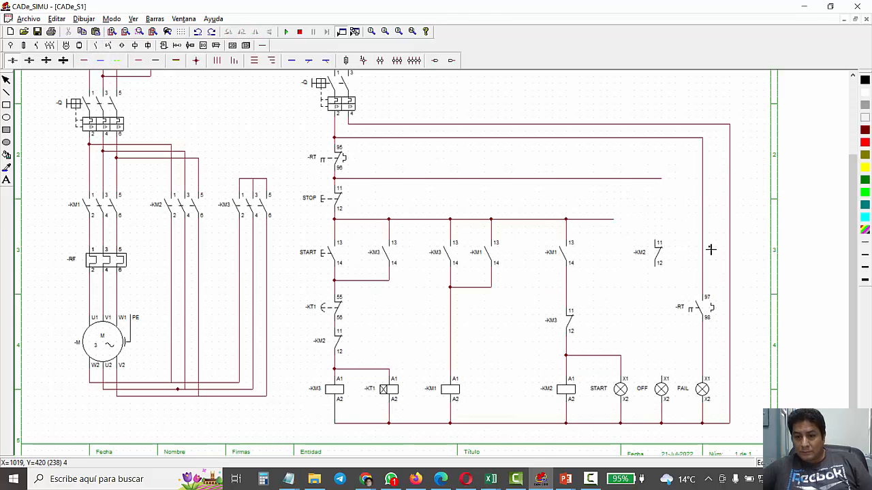
{"action": "left_click", "coordinate": [659, 257]}
{"action": "left_click_drag", "start_coordinate": [662, 259], "coordinate": [665, 260]}
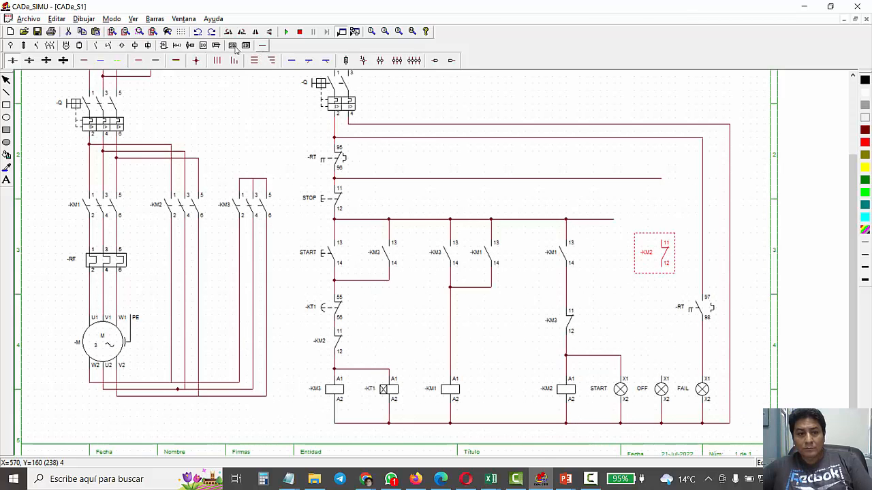
{"action": "left_click", "coordinate": [81, 61]}
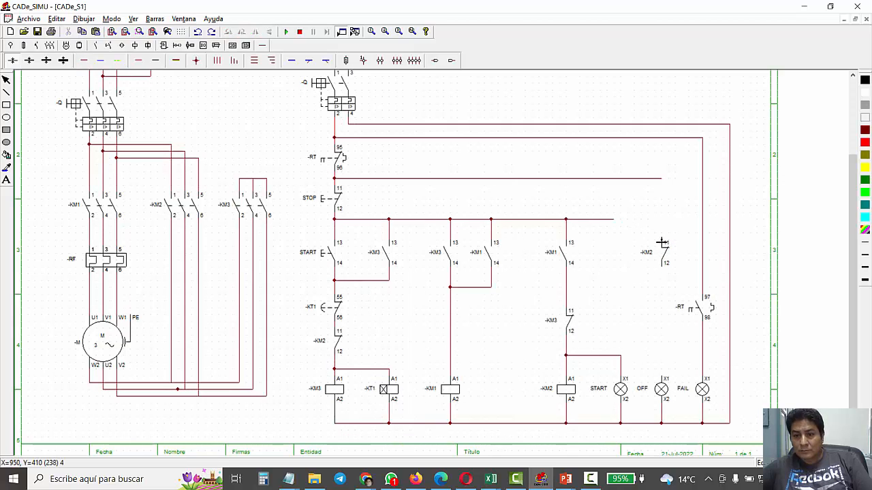
{"action": "left_click_drag", "start_coordinate": [655, 197], "coordinate": [662, 178]}
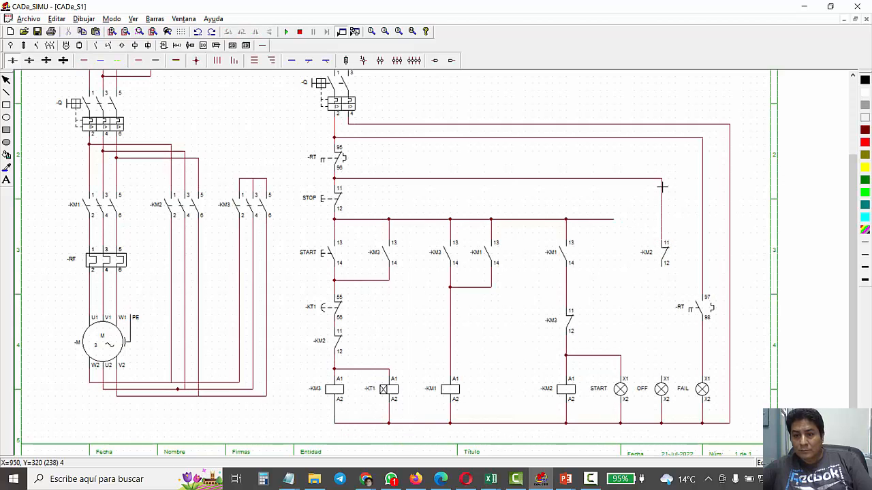
{"action": "left_click_drag", "start_coordinate": [661, 269], "coordinate": [662, 380]}
- Simulate the circuit with -Q closed, operate START to check the OFF lamp through the star-delta changeover, and stop the simulation
{"action": "left_click", "coordinate": [286, 31]}
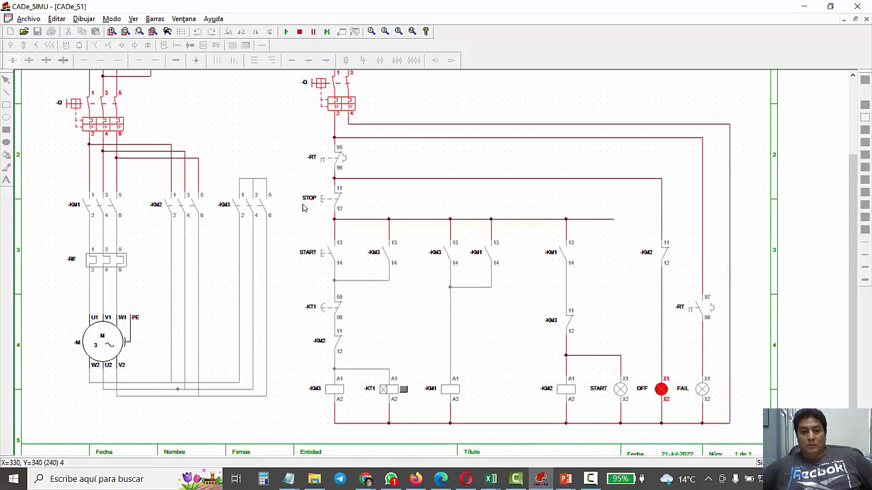
{"action": "left_click", "coordinate": [324, 257]}
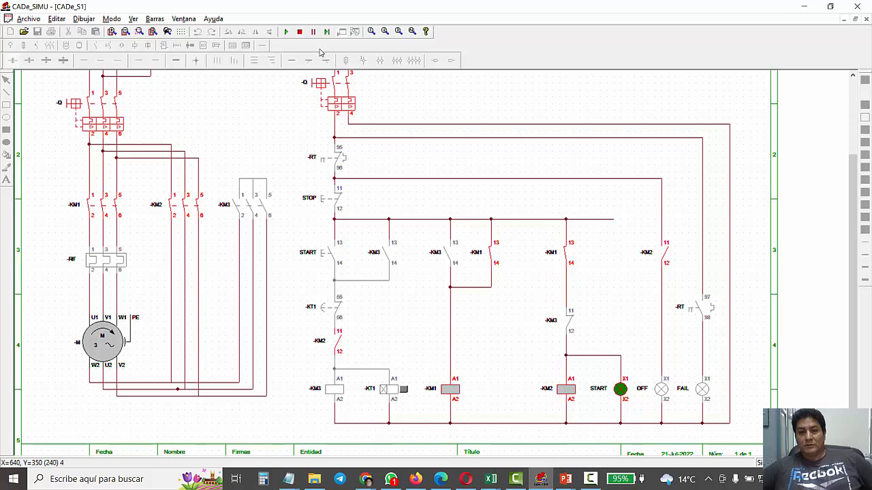
{"action": "left_click", "coordinate": [299, 31]}
- Rename the normally closed contact above the OFF lamp as -KM3
{"action": "double_click", "coordinate": [654, 252]}
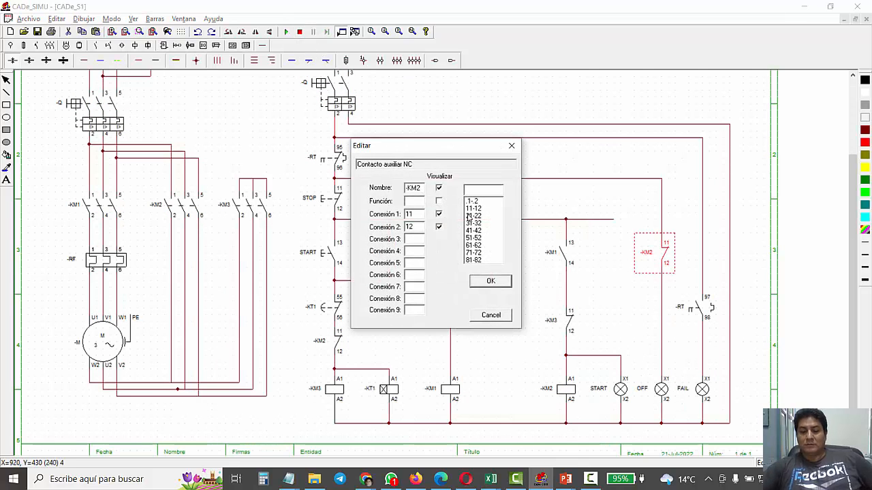
{"action": "key", "text": "BackSpace"}
{"action": "type", "text": "3"}
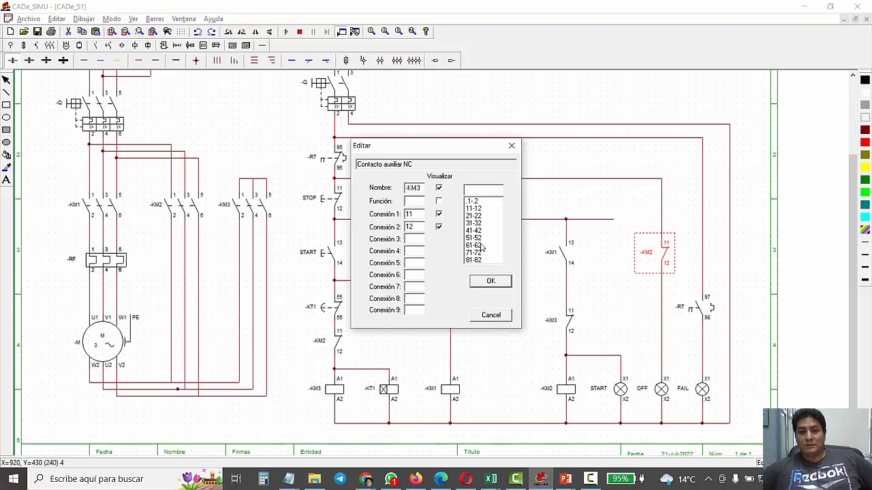
{"action": "left_click", "coordinate": [491, 282]}
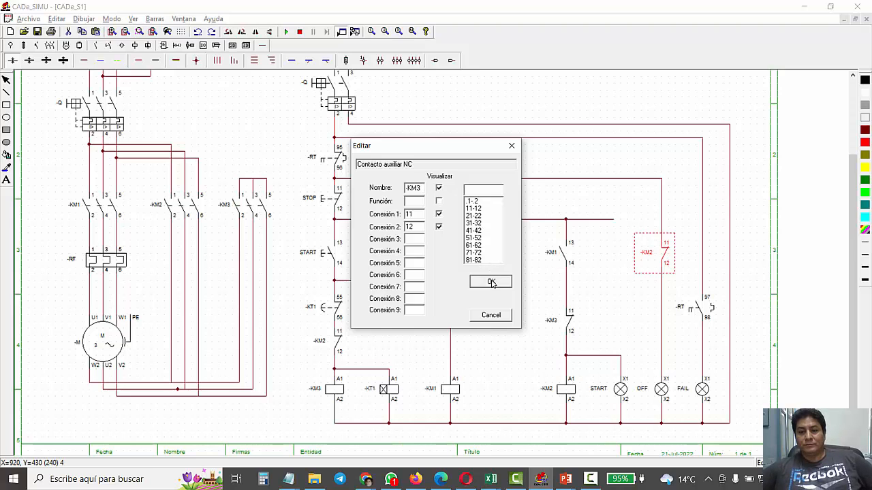
{"action": "left_click", "coordinate": [504, 208]}
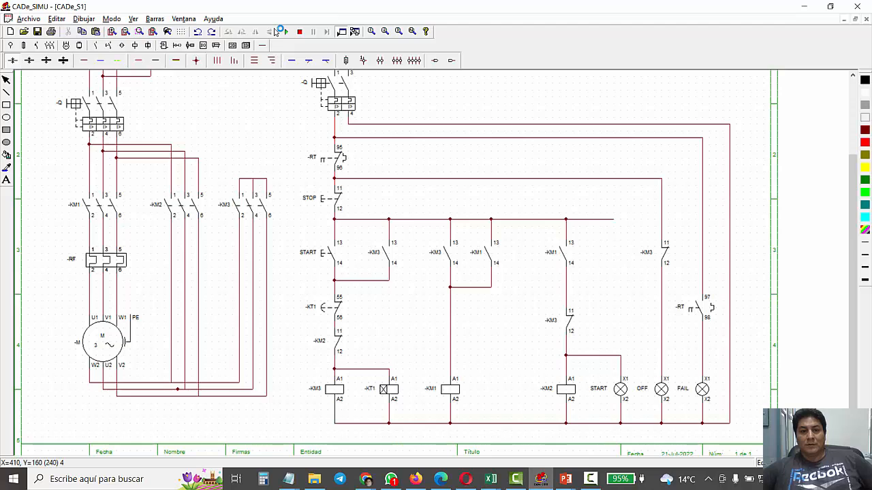
- Simulate the start sequence with -Q closed to check the OFF lamp with the -KM3 contact, and stop the simulation
{"action": "left_click", "coordinate": [286, 32]}
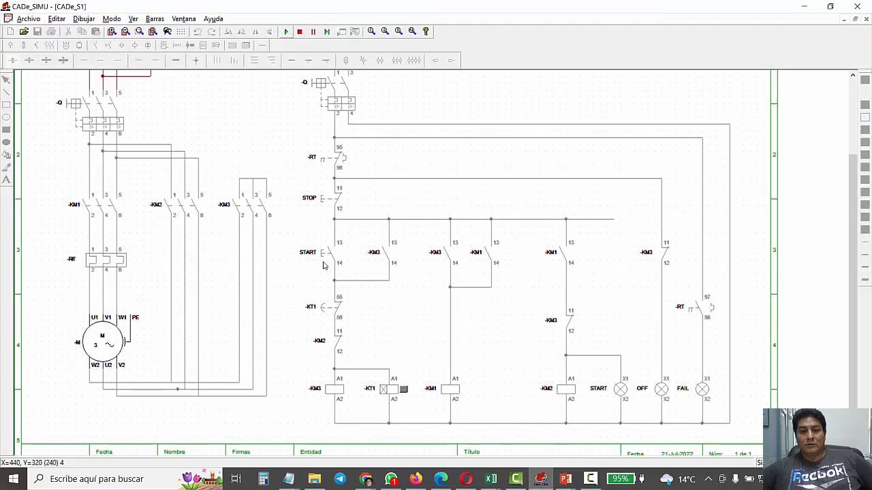
{"action": "left_click", "coordinate": [334, 107]}
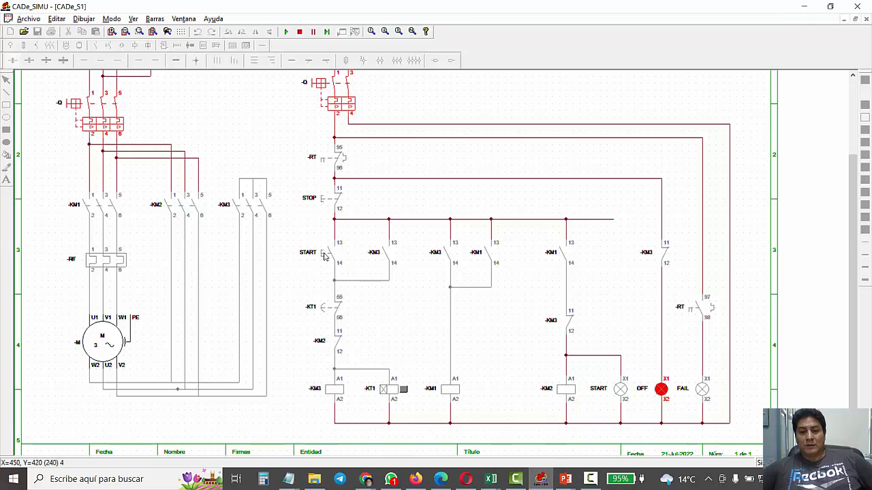
{"action": "left_click", "coordinate": [339, 261]}
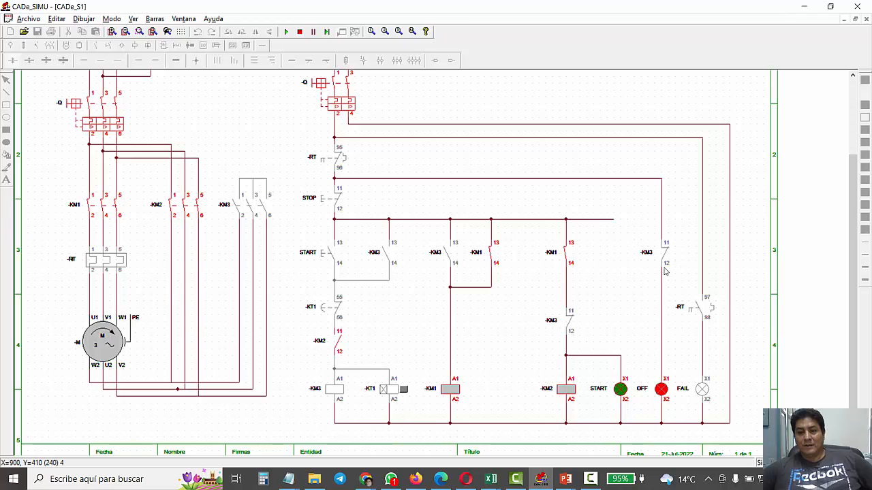
{"action": "left_click", "coordinate": [299, 31]}
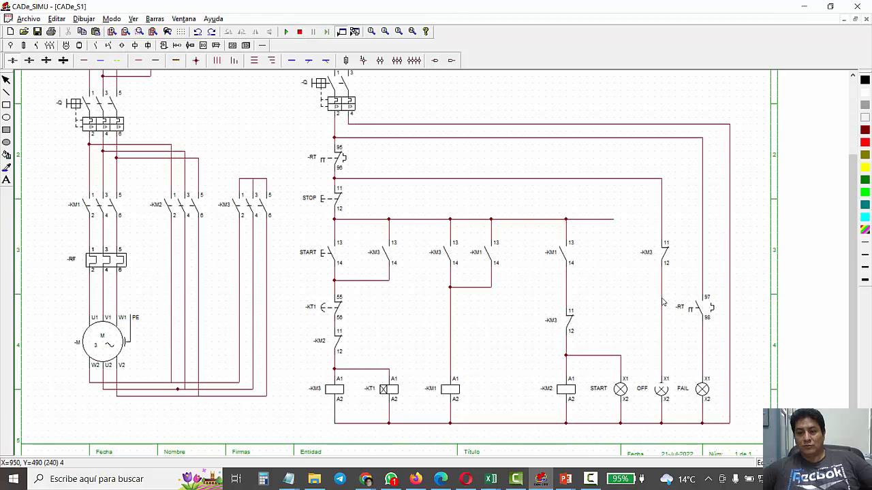
- Delete the wire between the -KM3 contact and the OFF lamp, and place a normally open auxiliary contact named -KM2 in the gap
{"action": "key", "text": "Delete"}
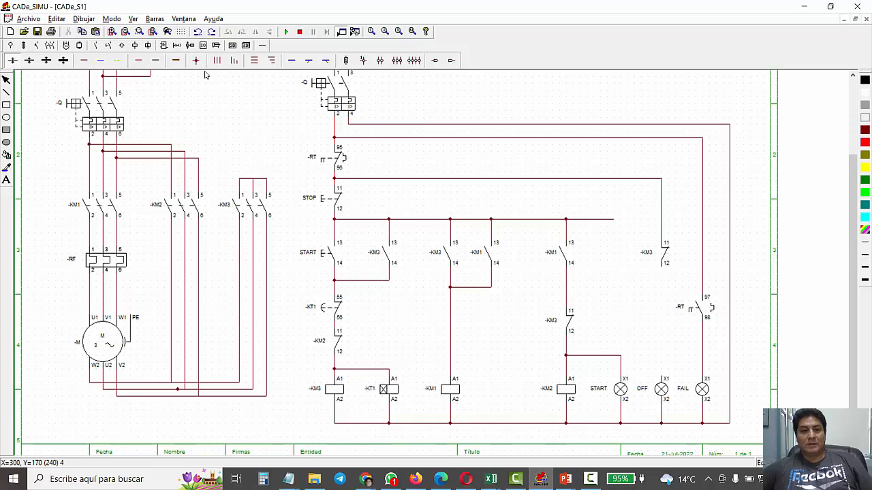
{"action": "left_click", "coordinate": [96, 45]}
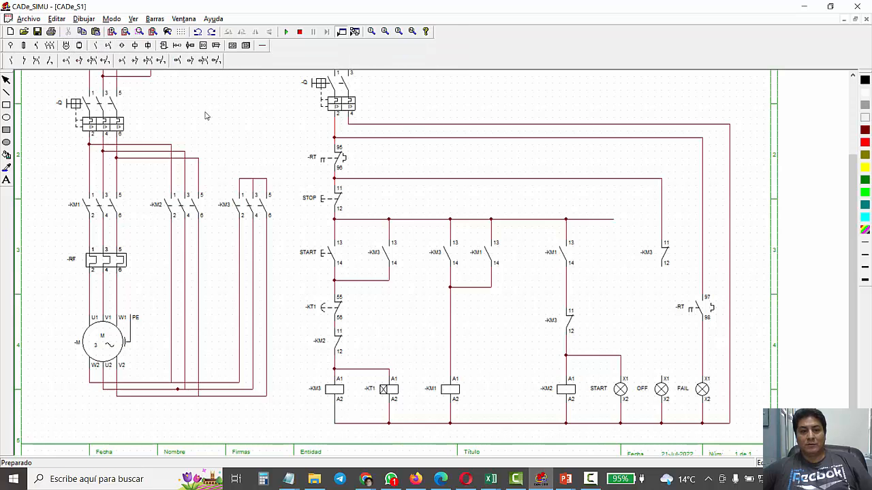
{"action": "left_click", "coordinate": [10, 60]}
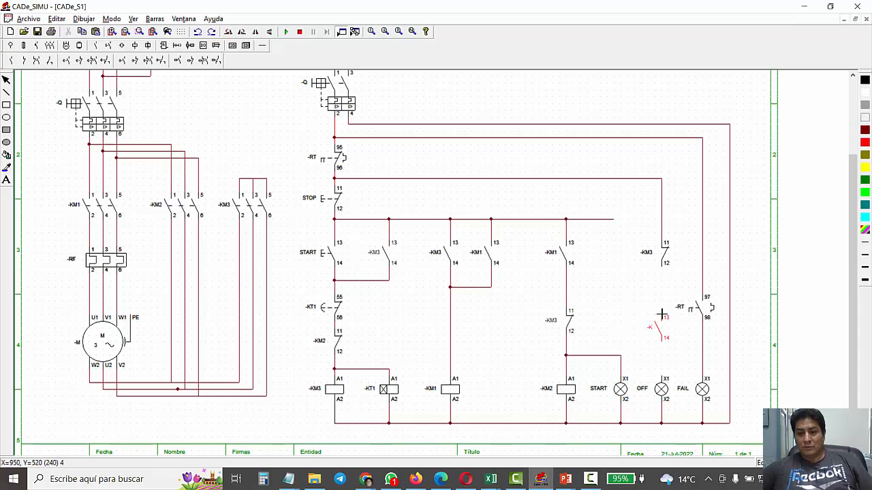
{"action": "left_click", "coordinate": [661, 313]}
{"action": "double_click", "coordinate": [653, 328]}
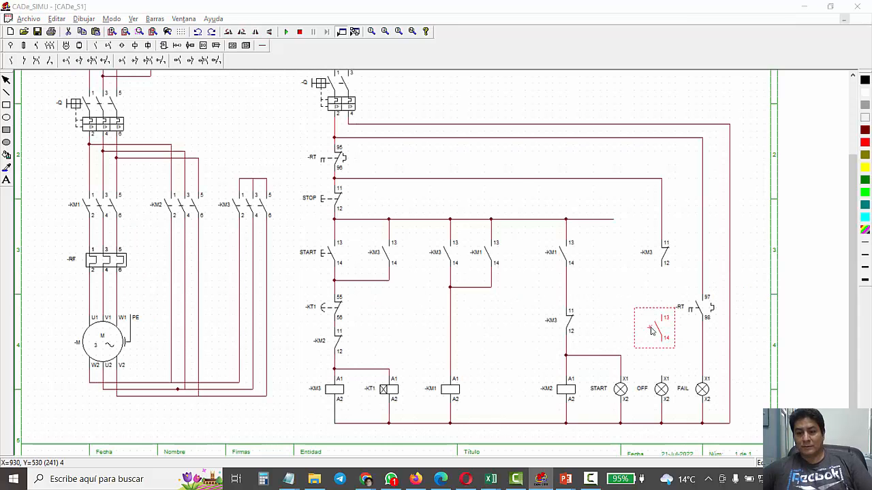
{"action": "type", "text": "M2"}
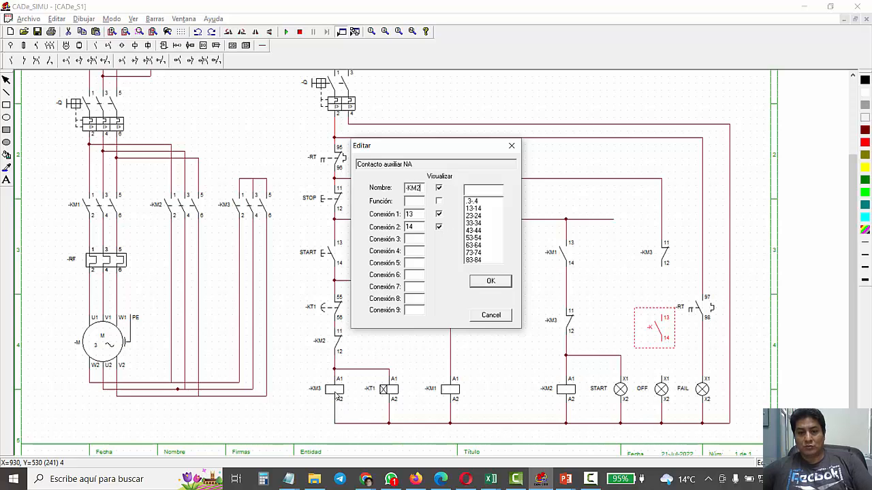
{"action": "left_click", "coordinate": [496, 285]}
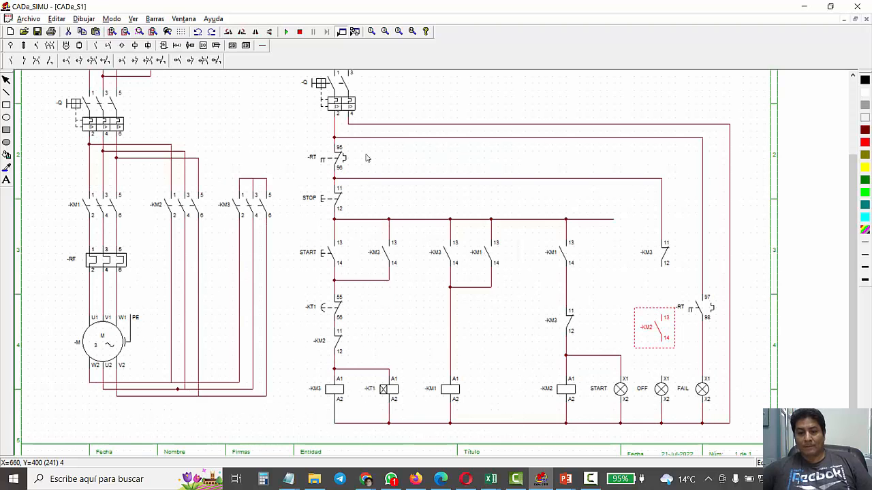
- Wire the -KM2 contact in series between terminal 12 of the -KM3 contact and terminal X1 of the OFF lamp
{"action": "left_click", "coordinate": [262, 45]}
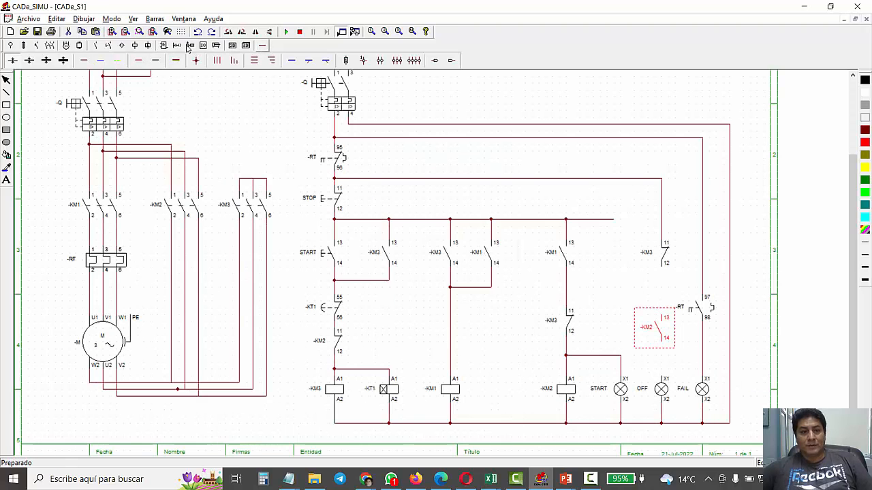
{"action": "left_click", "coordinate": [66, 62]}
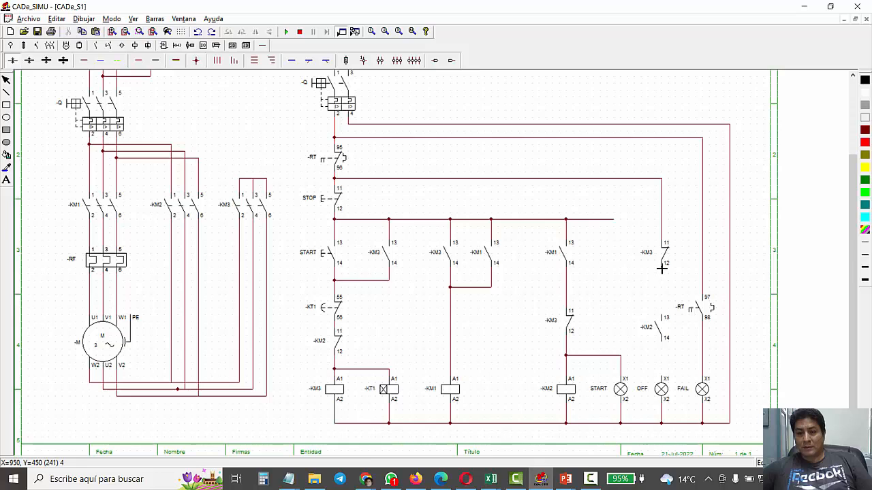
{"action": "left_click_drag", "start_coordinate": [660, 270], "coordinate": [661, 372]}
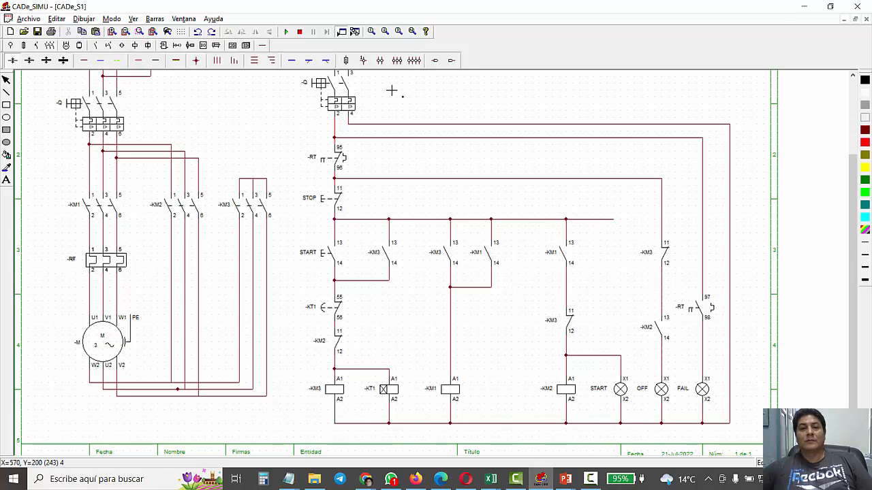
- Simulate the circuit with -Q closed to check the OFF lamp with the normally open -KM2 contact, and stop the simulation
{"action": "left_click", "coordinate": [286, 31]}
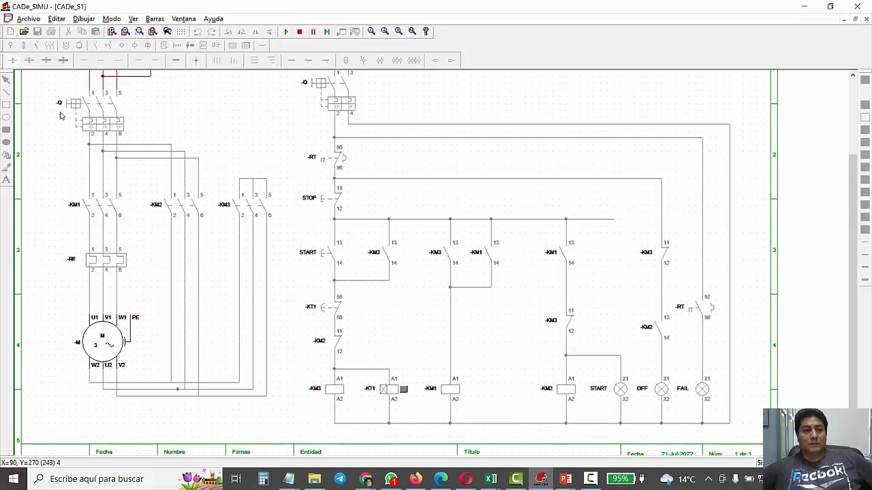
{"action": "left_click", "coordinate": [315, 92]}
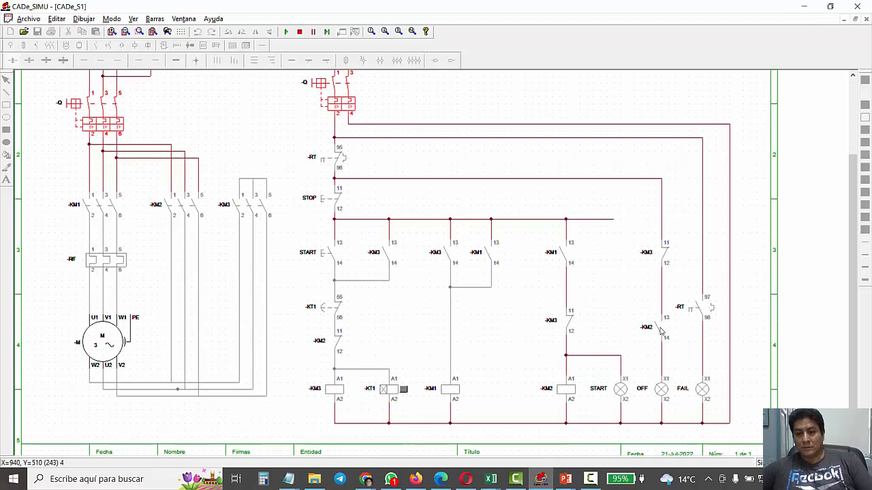
{"action": "left_click", "coordinate": [299, 32]}
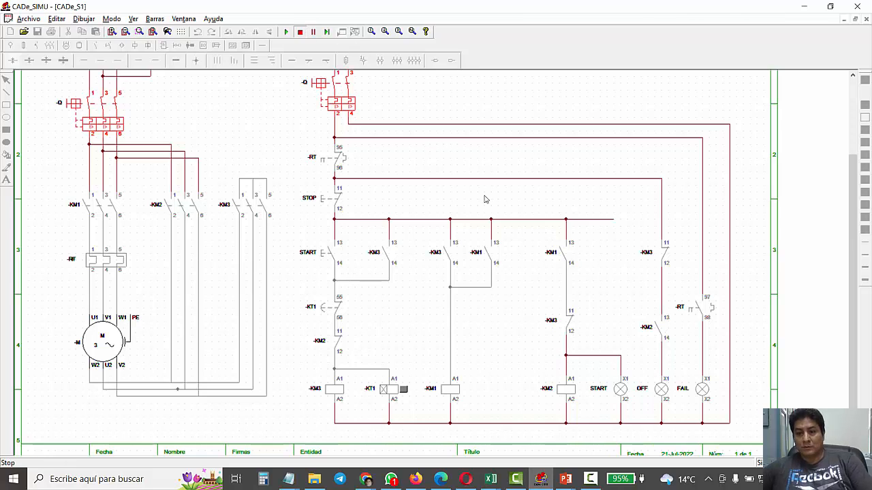
- Replace the normally open -KM2 contact above the OFF lamp with a normally closed auxiliary contact named -KM2
{"action": "left_click", "coordinate": [668, 334]}
{"action": "key", "text": "Delete"}
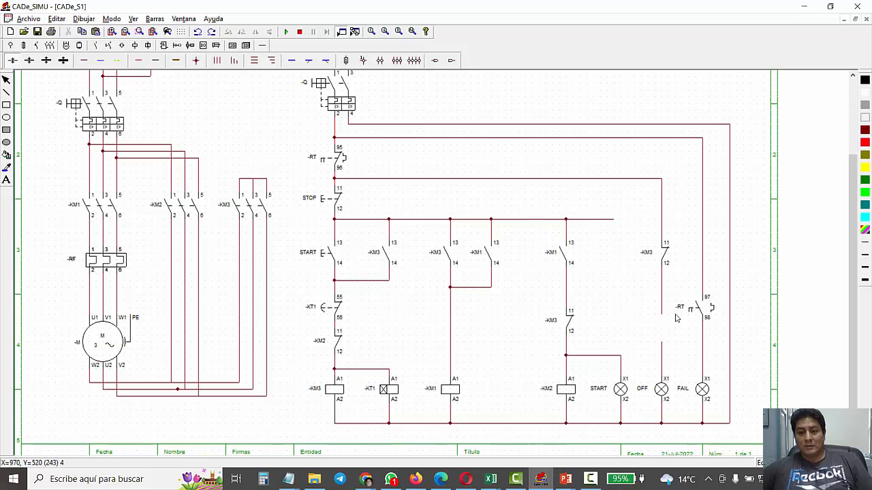
{"action": "left_click", "coordinate": [97, 45]}
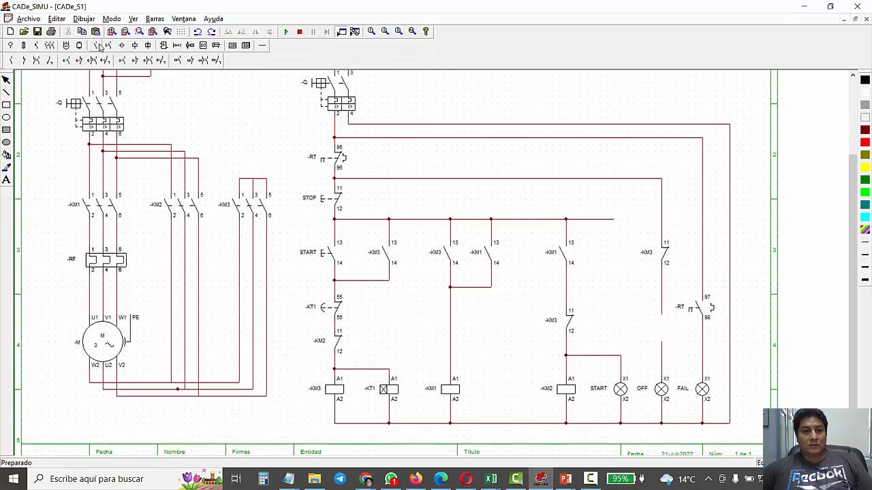
{"action": "left_click", "coordinate": [25, 62]}
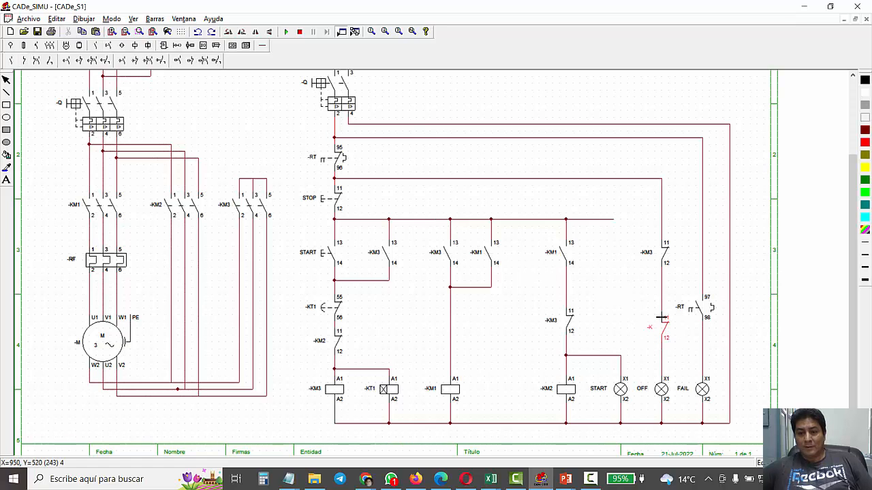
{"action": "left_click", "coordinate": [660, 318]}
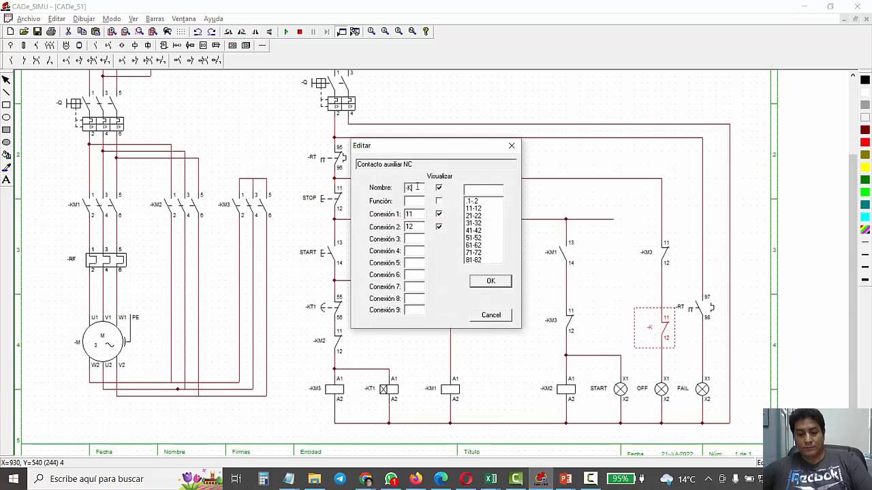
{"action": "left_click", "coordinate": [499, 284]}
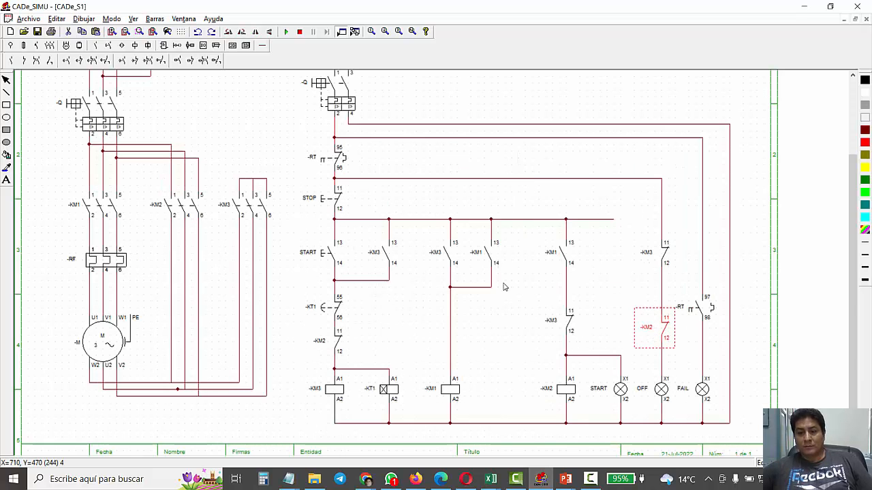
{"action": "left_click", "coordinate": [609, 292]}
- Simulate the circuit with -Q closed, operate START, and trip the motor's thermal overload relay to check the OFF, START and FAIL lamps
{"action": "left_click", "coordinate": [287, 34]}
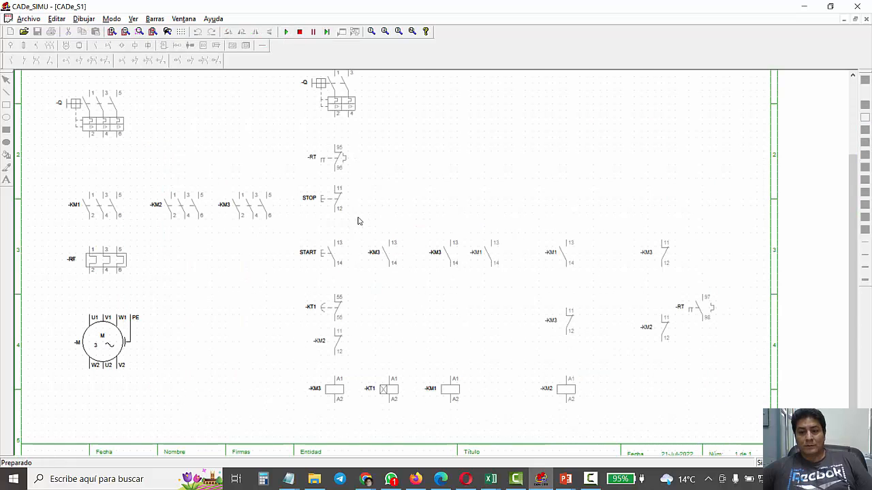
{"action": "left_click", "coordinate": [322, 101]}
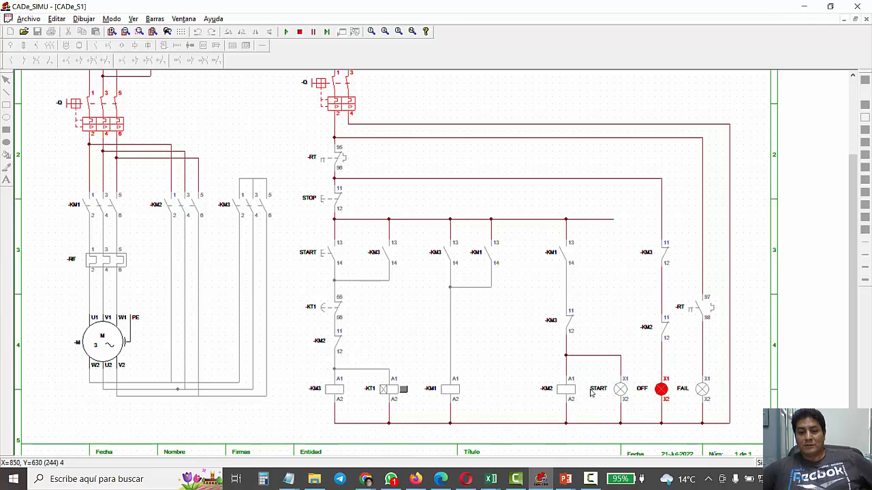
{"action": "left_click", "coordinate": [319, 256]}
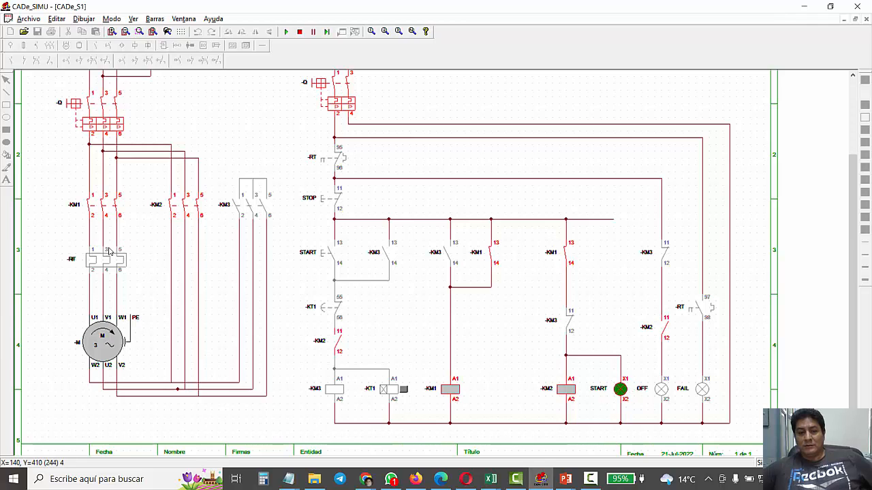
{"action": "left_click", "coordinate": [96, 264]}
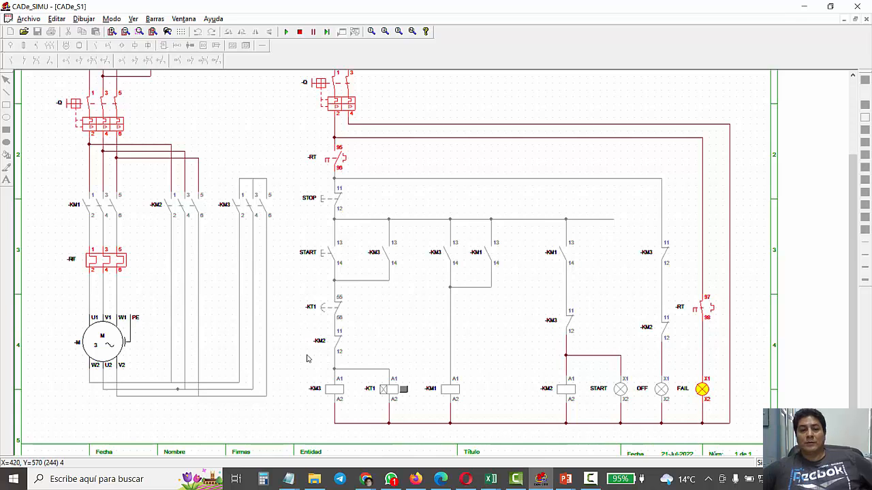
{"action": "scroll", "coordinate": [382, 267], "scroll_direction": "up", "scroll_amount": 3}
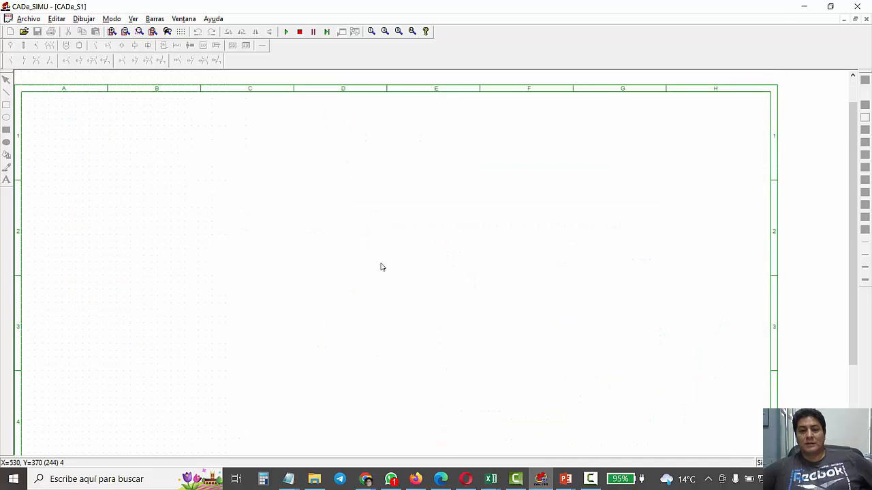
{"action": "scroll", "coordinate": [381, 267], "scroll_direction": "up", "scroll_amount": 1}
{"action": "scroll", "coordinate": [436, 177], "scroll_direction": "down", "scroll_amount": 3}
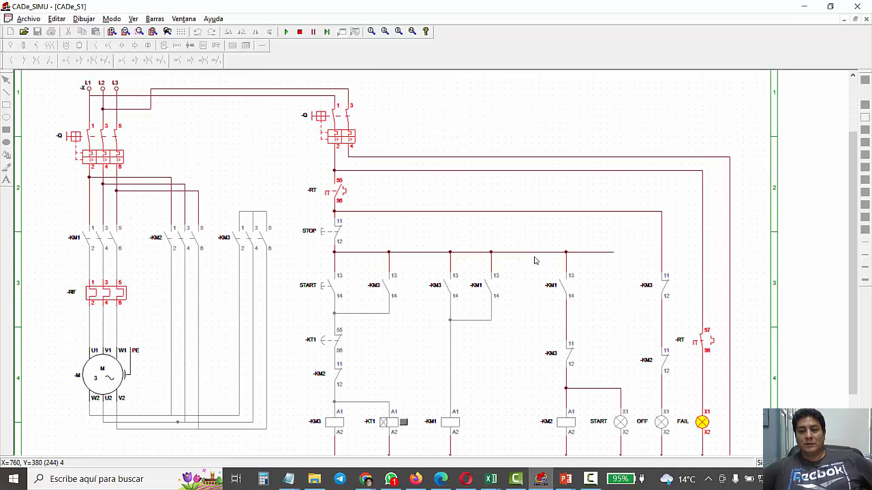